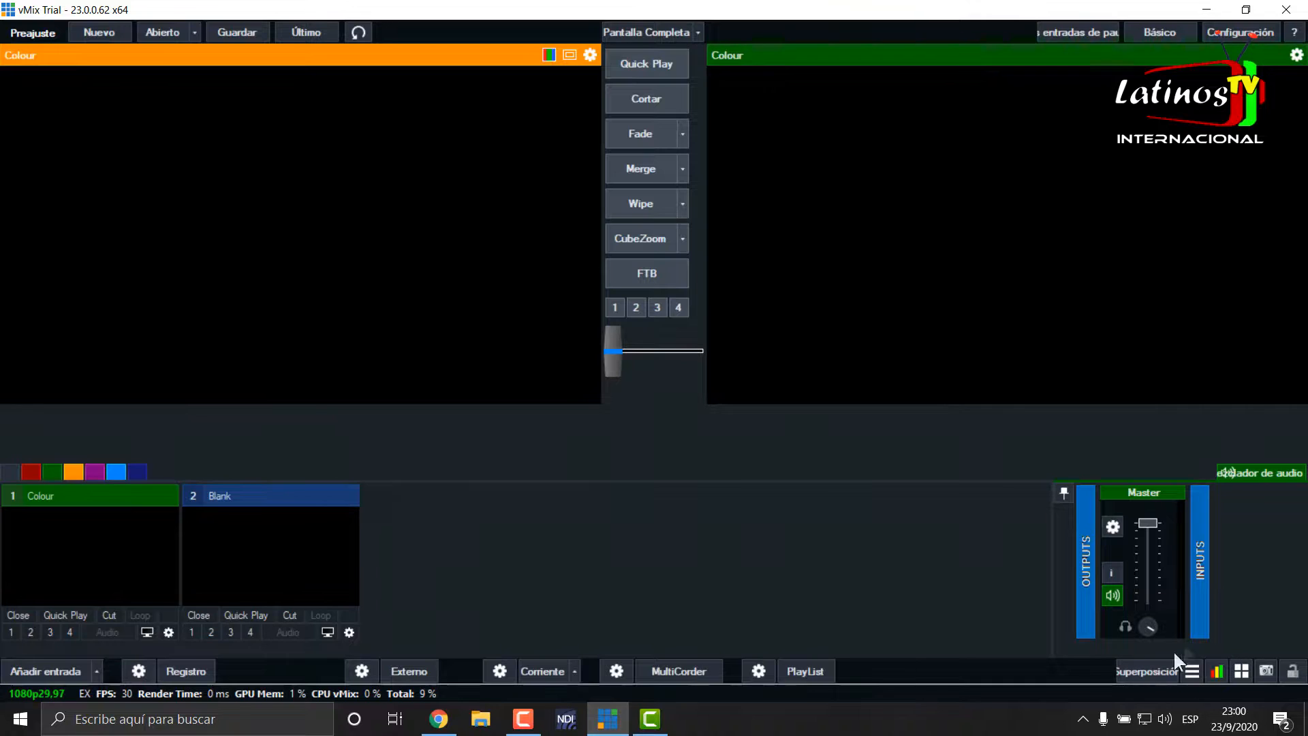
- Open the Data Sources Manager and add a new RSS data source
{"action": "left_click", "coordinate": [1192, 673]}
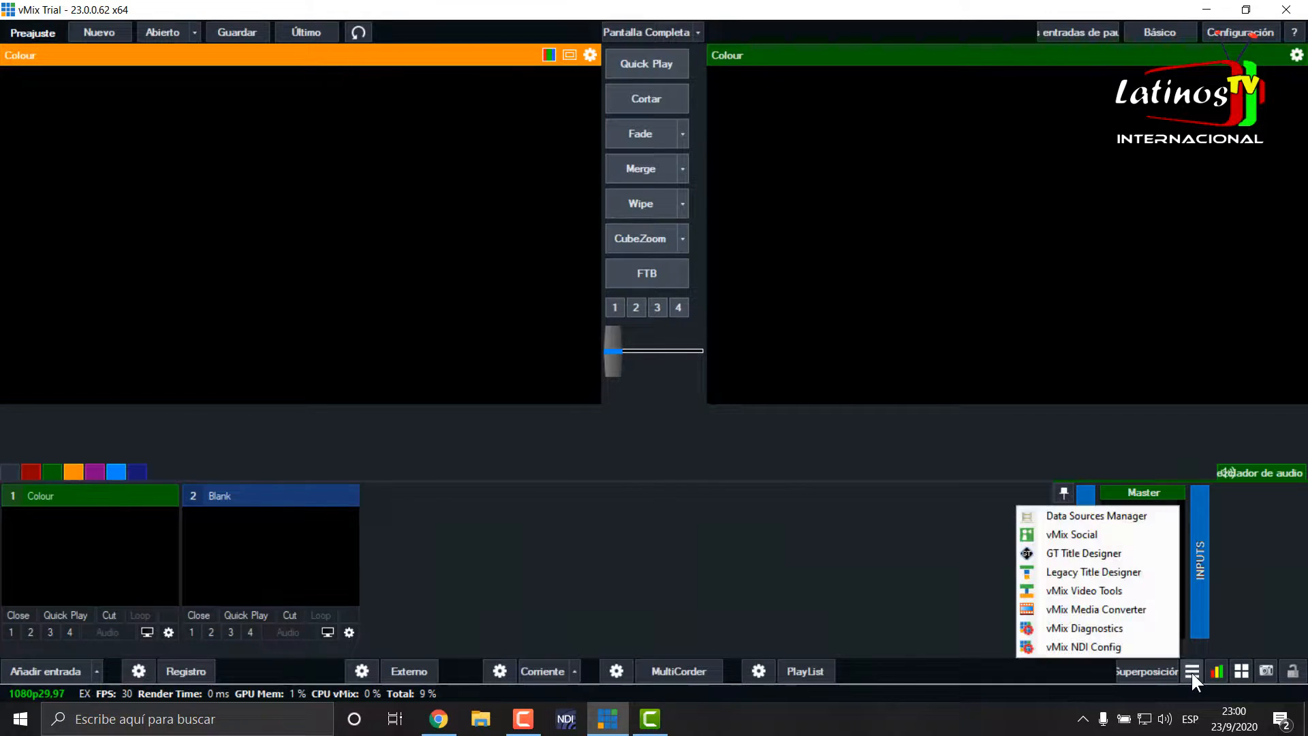
{"action": "left_click", "coordinate": [1131, 515]}
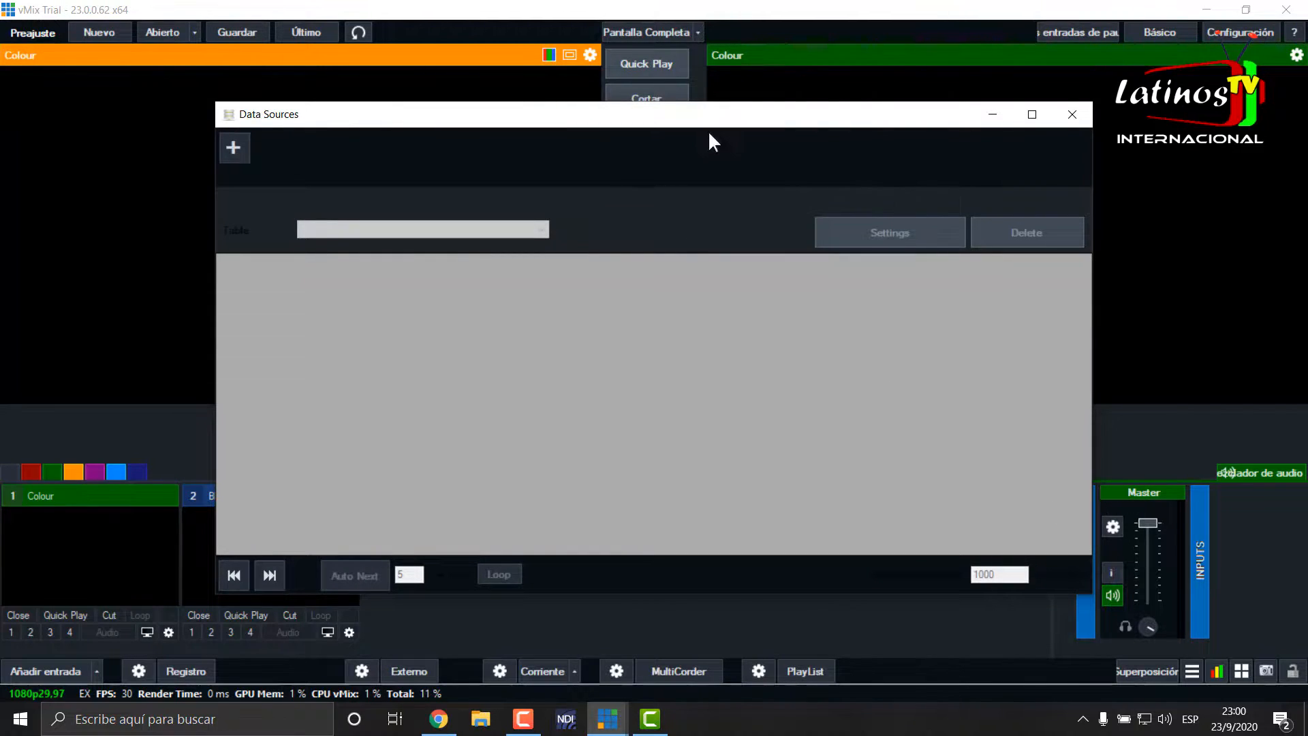
{"action": "left_click_drag", "start_coordinate": [721, 125], "coordinate": [808, 114]}
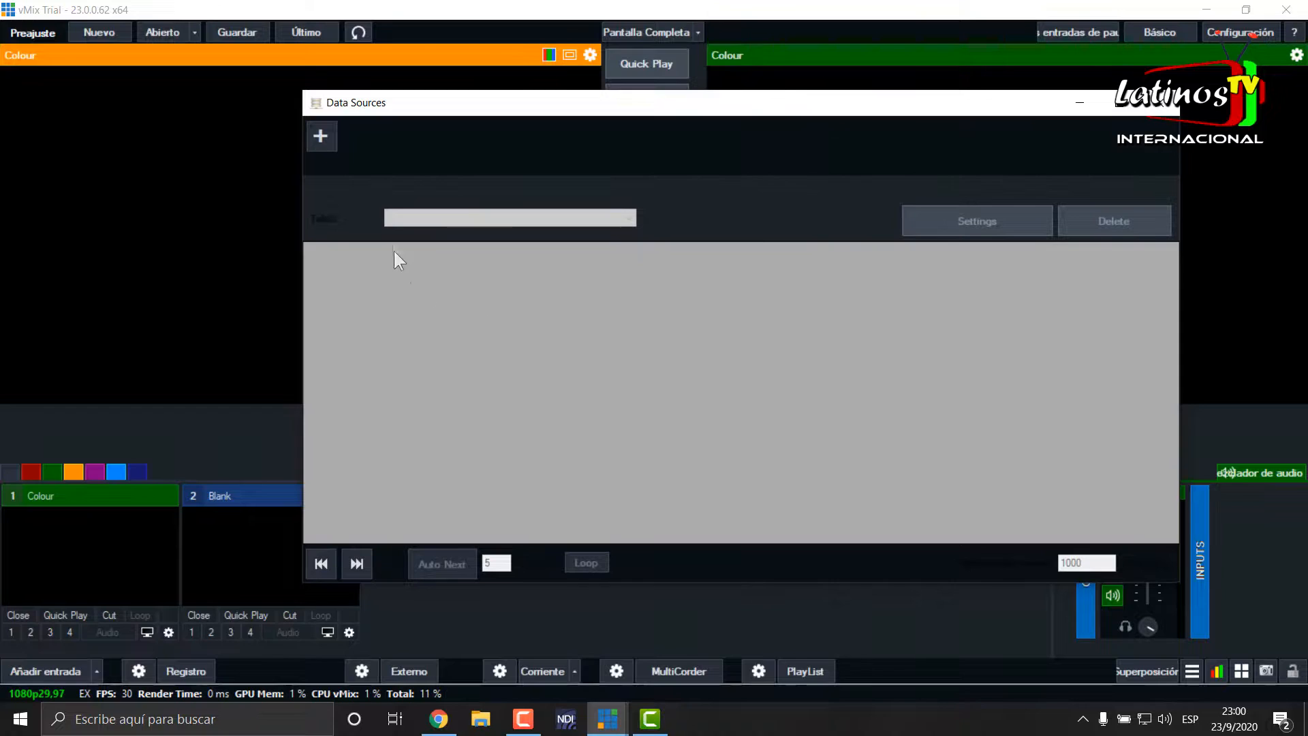
{"action": "left_click", "coordinate": [322, 136]}
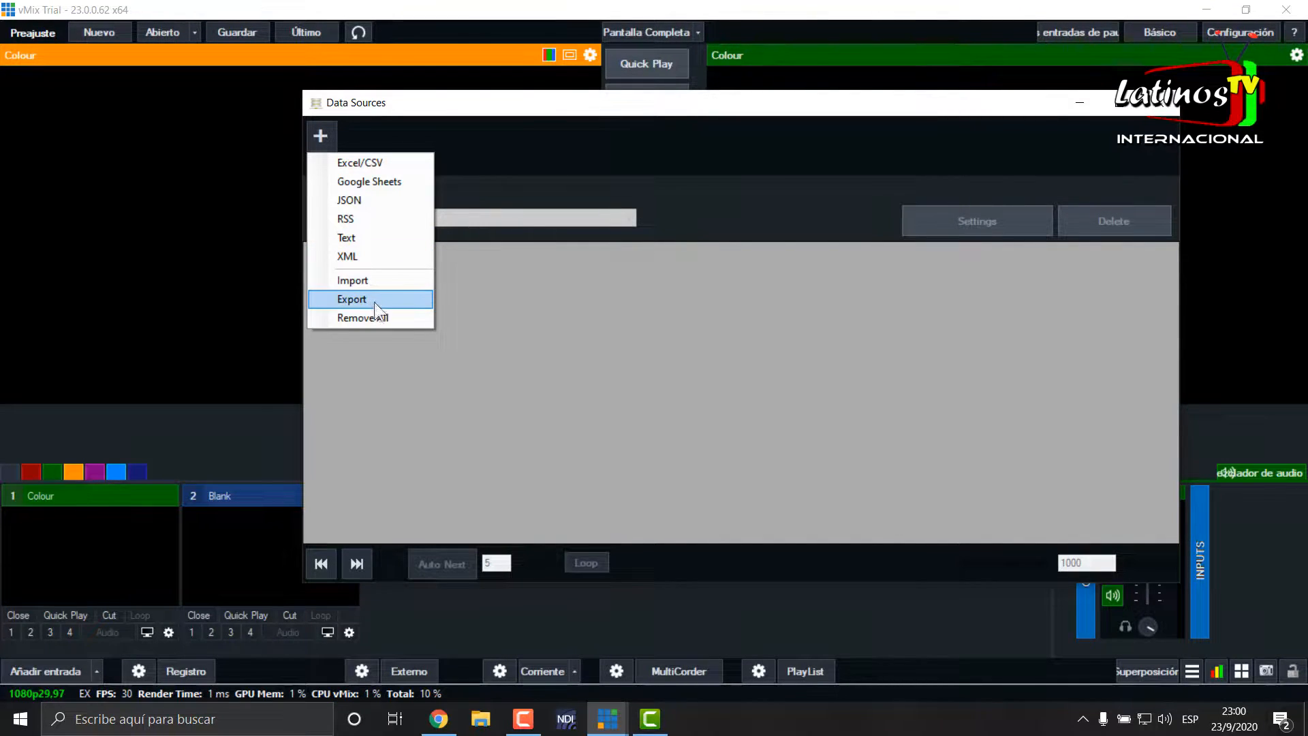
{"action": "left_click", "coordinate": [394, 217]}
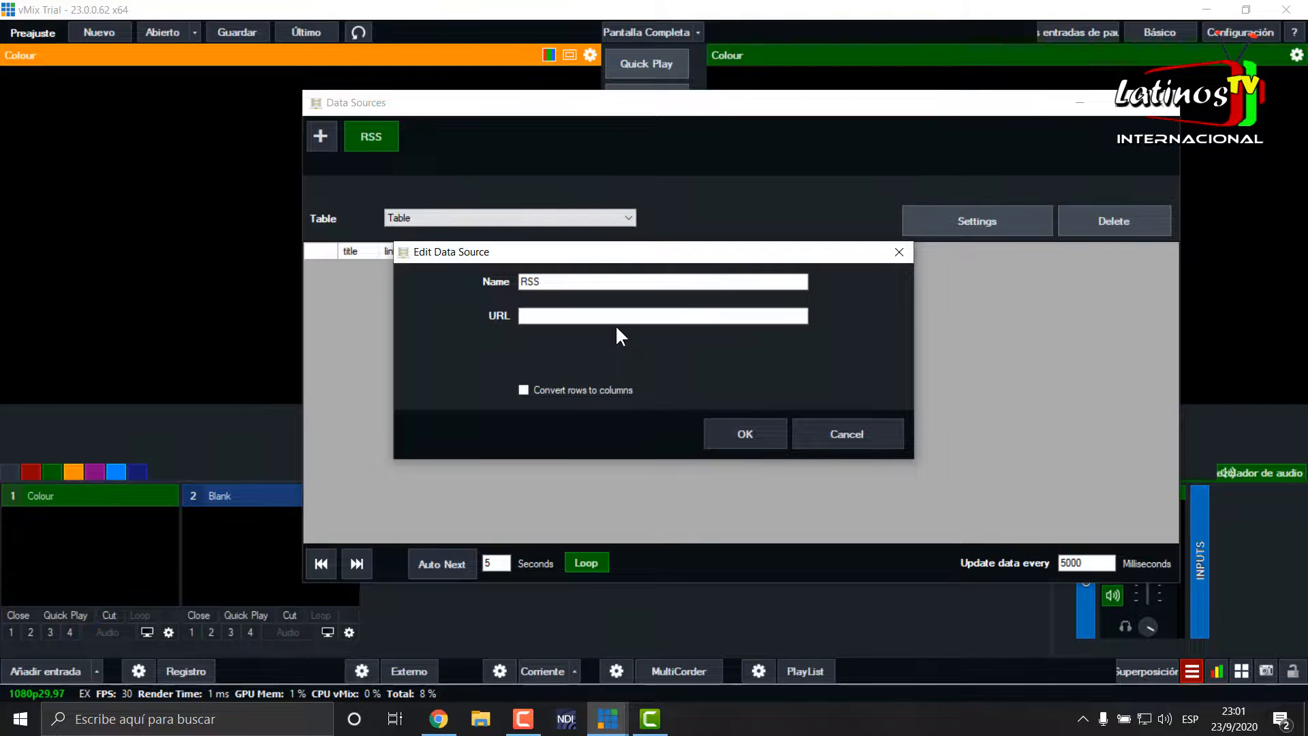
{"action": "left_click", "coordinate": [572, 315]}
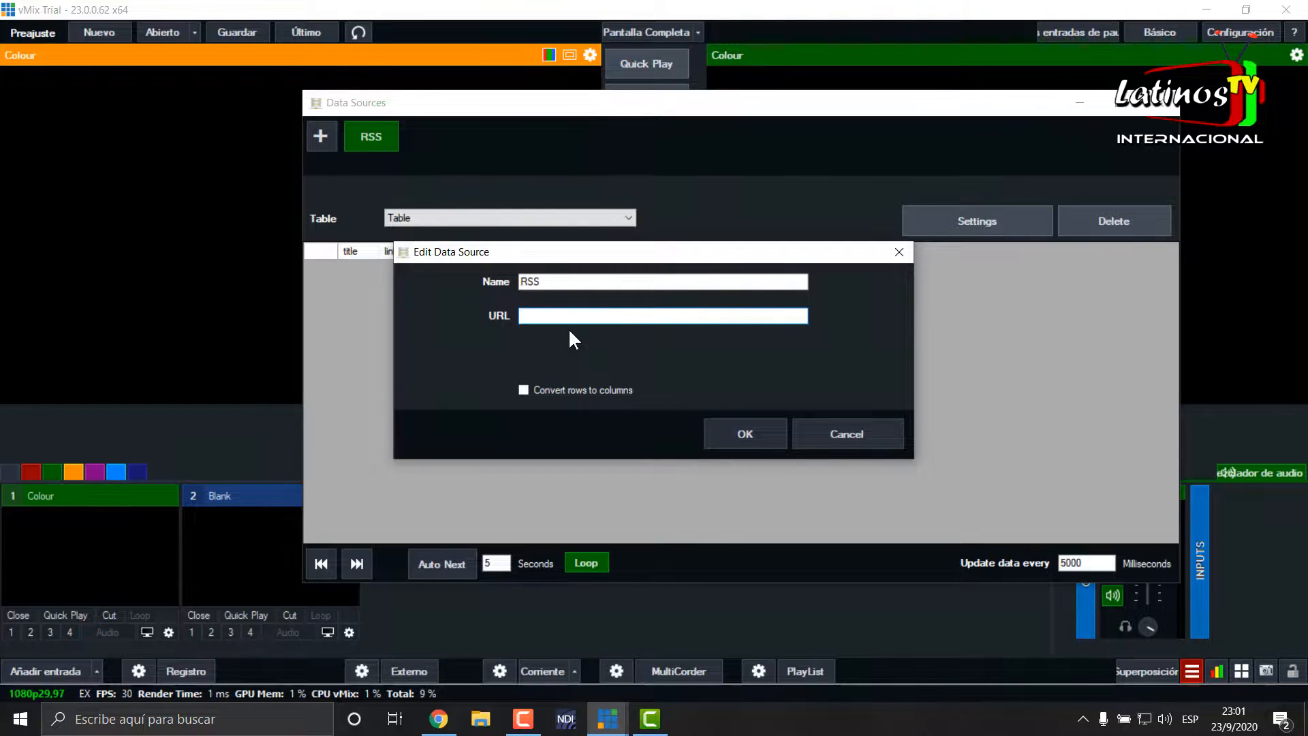
{"action": "type", "text": "http://blog.vmix.com/feed/"}
{"action": "left_click", "coordinate": [755, 430]}
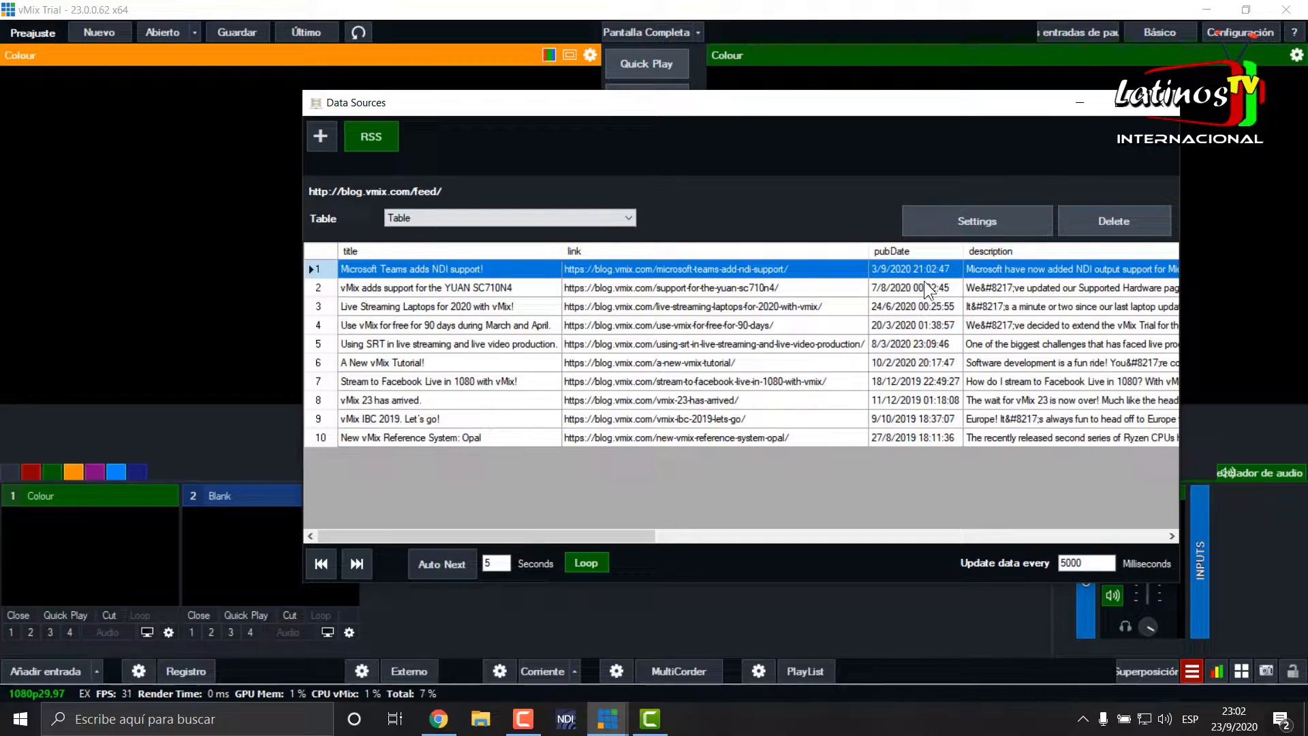
- Look through the RSS feed table's columns and its news rows one by one, down to row 10
{"action": "left_click_drag", "start_coordinate": [568, 536], "coordinate": [493, 502]}
{"action": "left_click", "coordinate": [464, 280]}
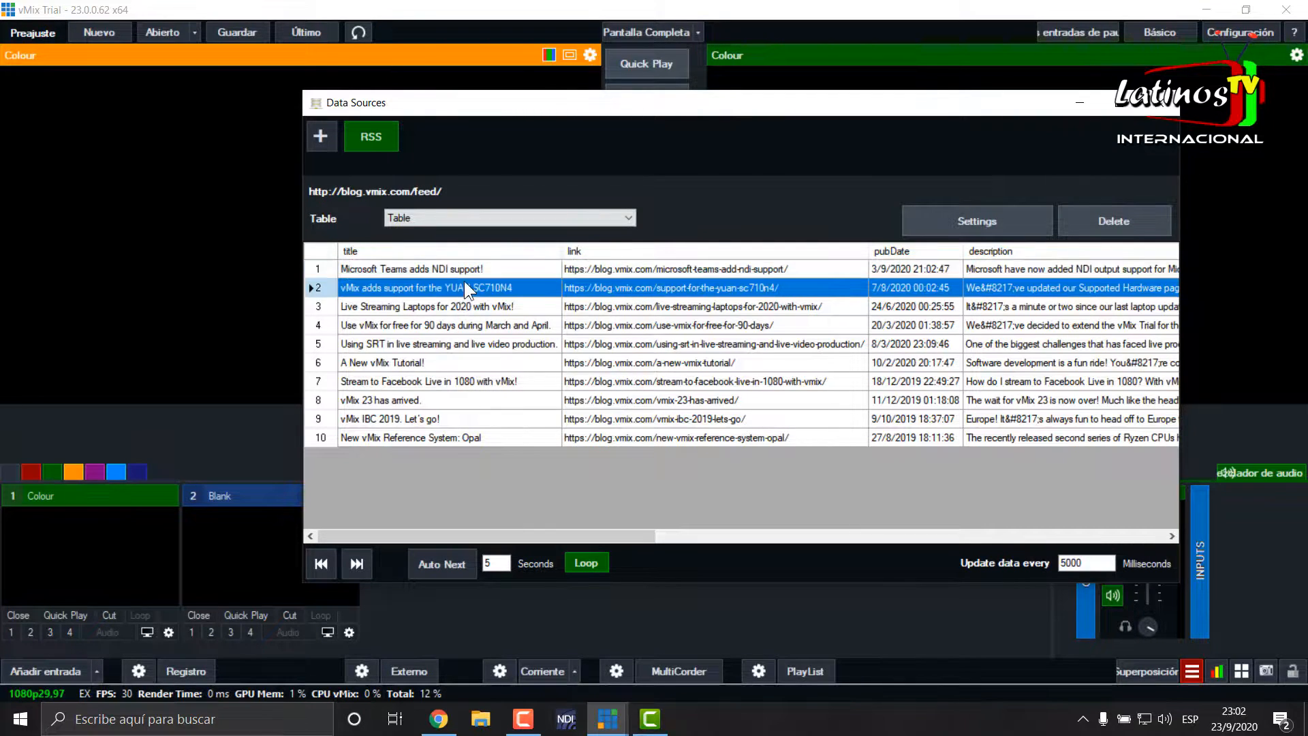
{"action": "left_click", "coordinate": [455, 304]}
{"action": "left_click", "coordinate": [451, 324]}
{"action": "left_click", "coordinate": [455, 346]}
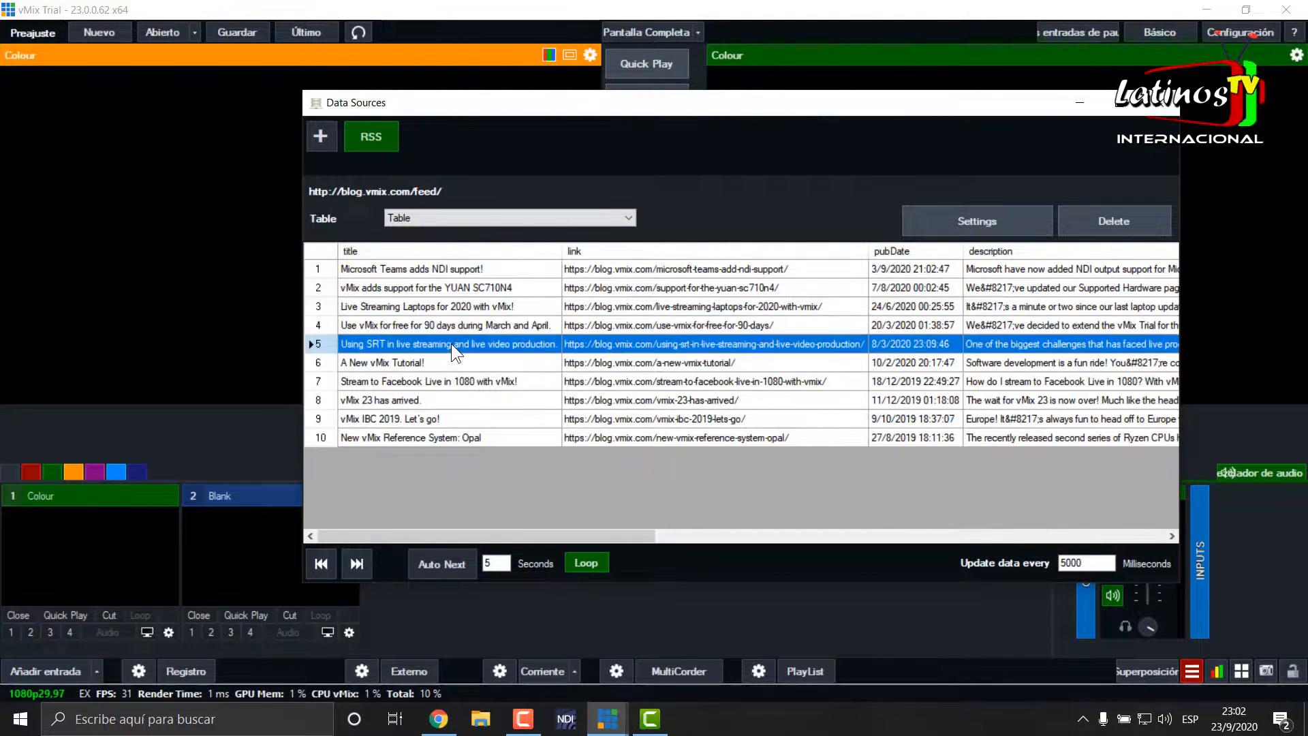
{"action": "left_click", "coordinate": [427, 359]}
{"action": "left_click", "coordinate": [436, 382]}
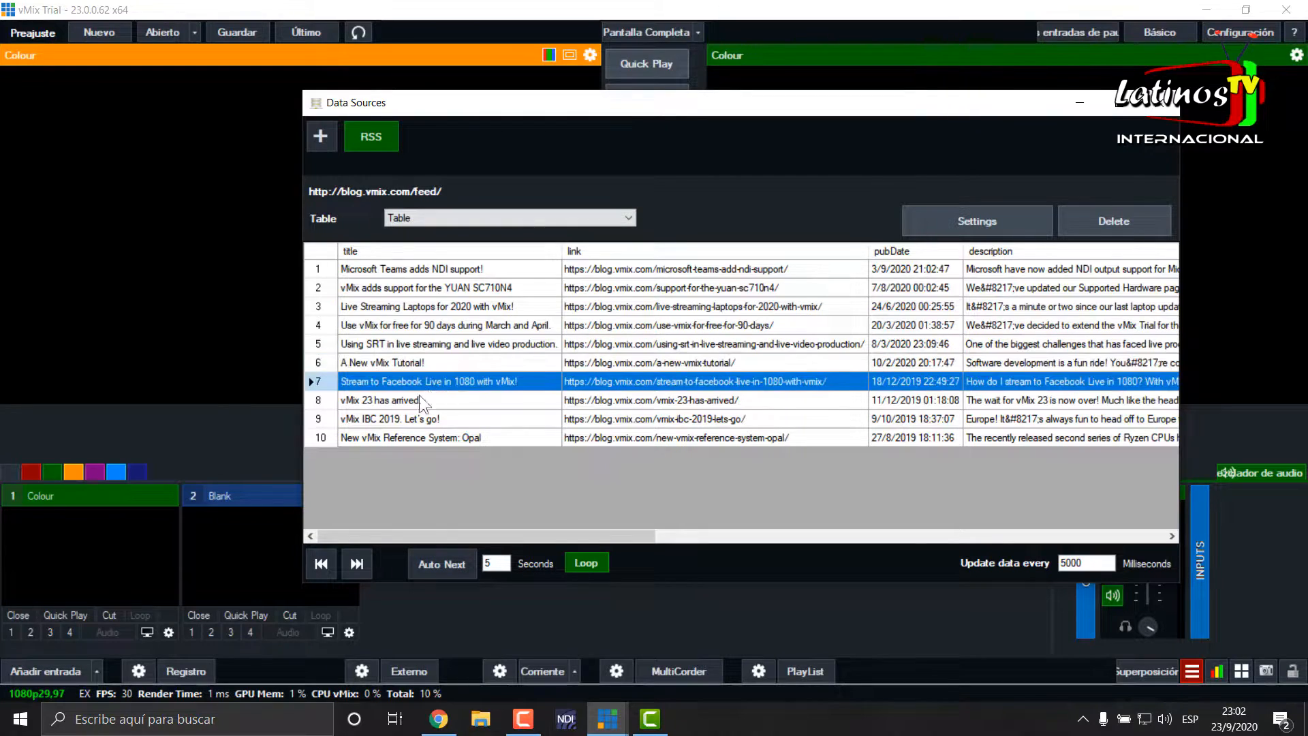
{"action": "left_click", "coordinate": [417, 402]}
{"action": "left_click", "coordinate": [415, 416]}
{"action": "left_click", "coordinate": [421, 436]}
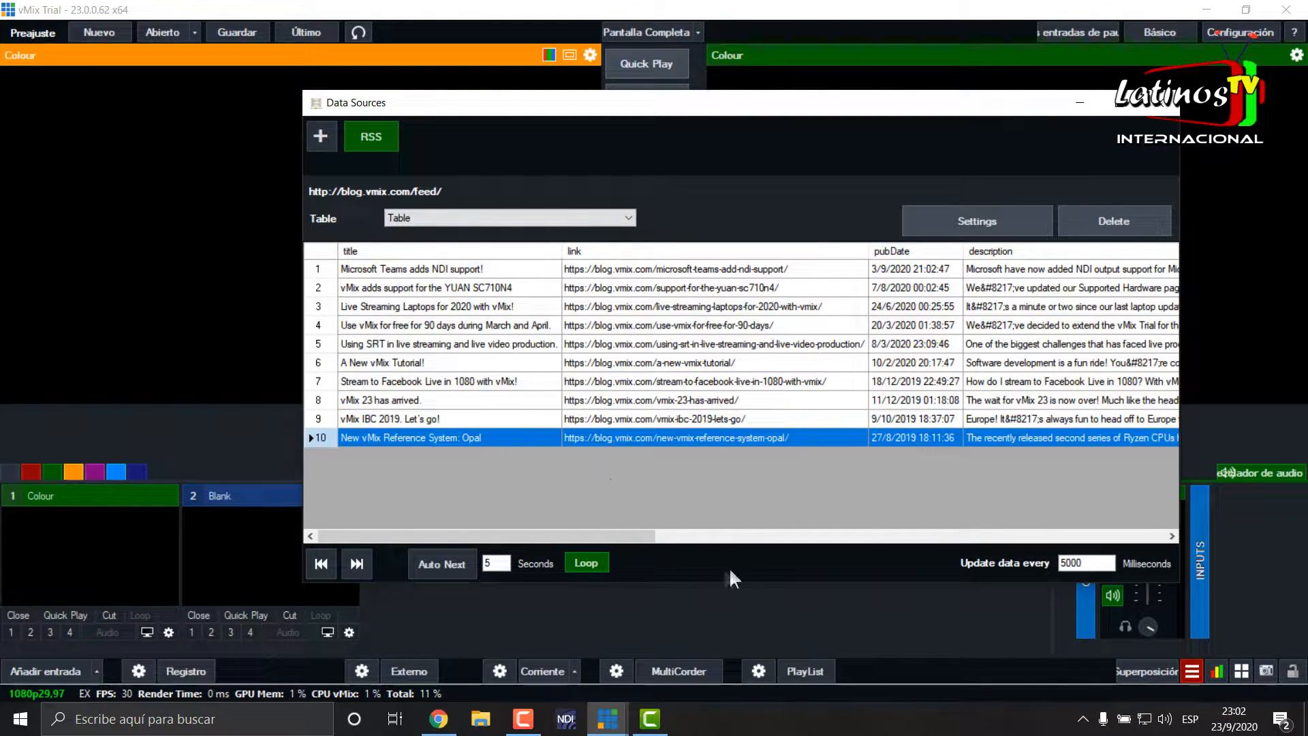
- Turn on automatic advance through the RSS rows and minimize the Data Sources window
{"action": "left_click", "coordinate": [464, 561]}
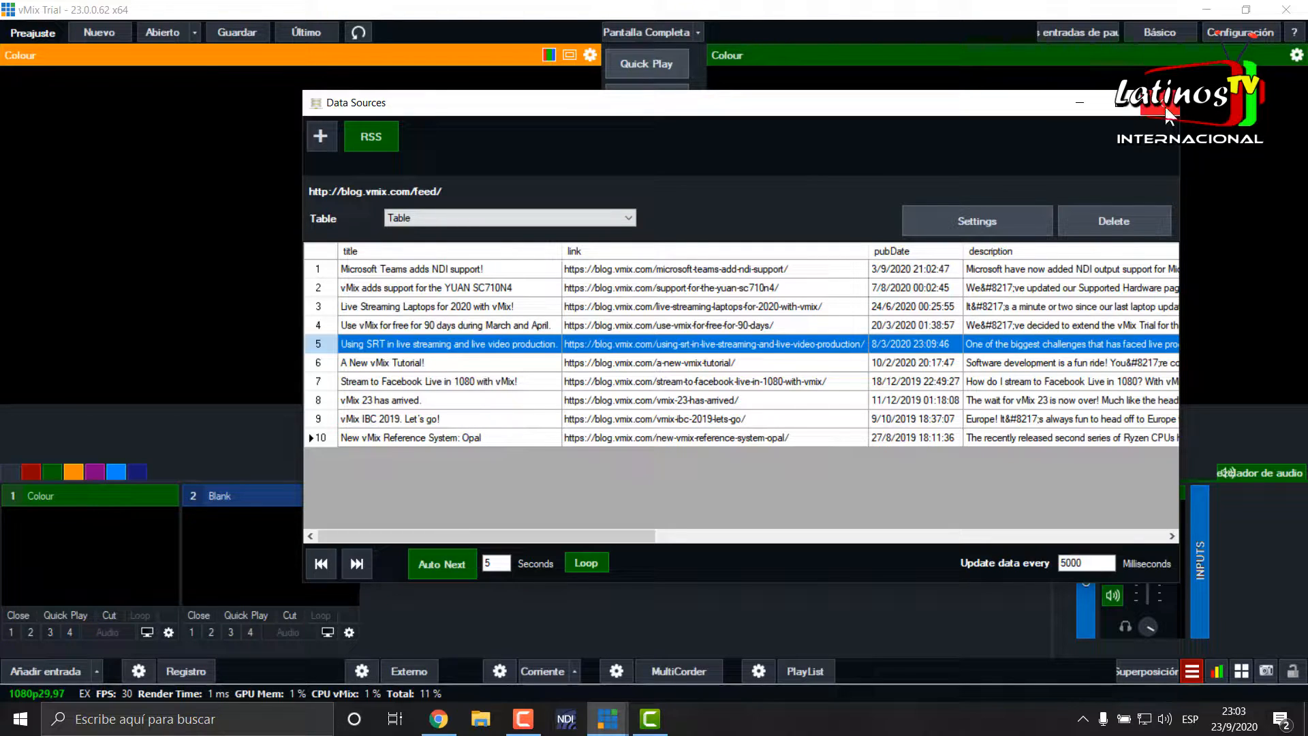
{"action": "left_click", "coordinate": [1080, 102]}
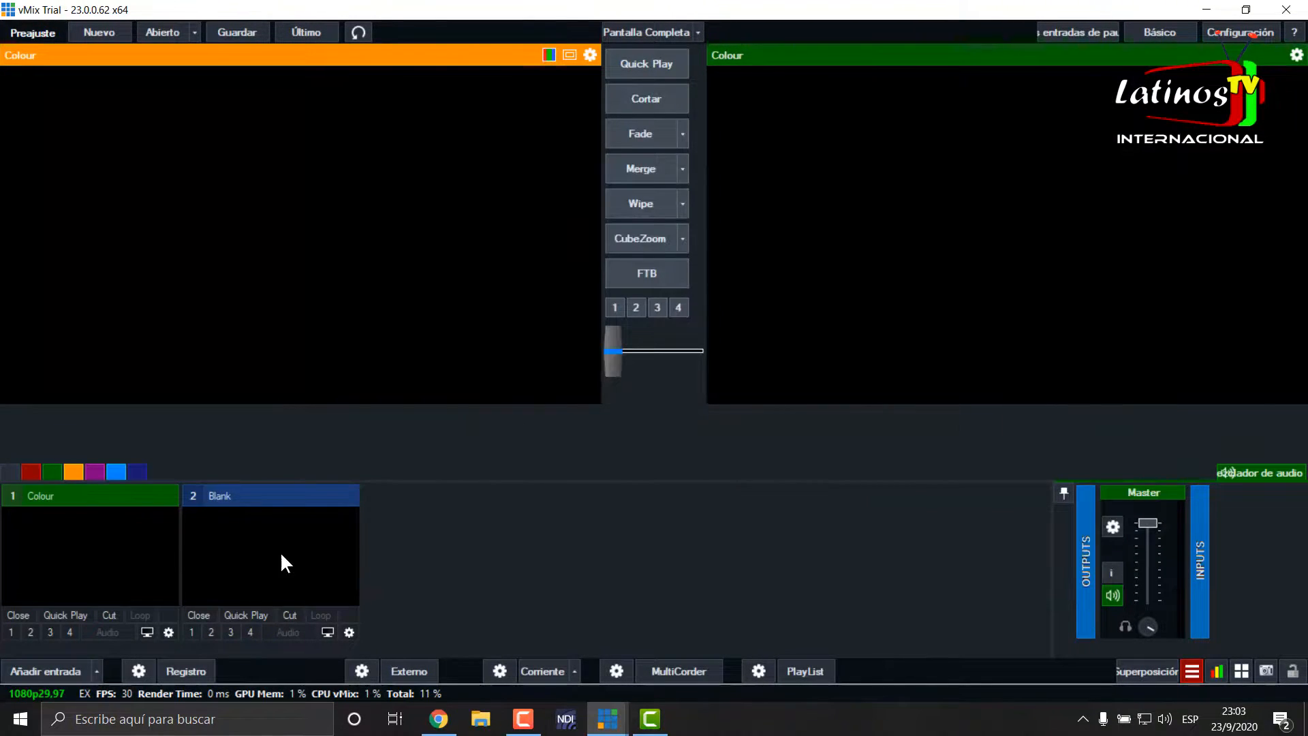
- Add the GT title "Title 0- The Classic Blue" as a new input
{"action": "left_click", "coordinate": [29, 670]}
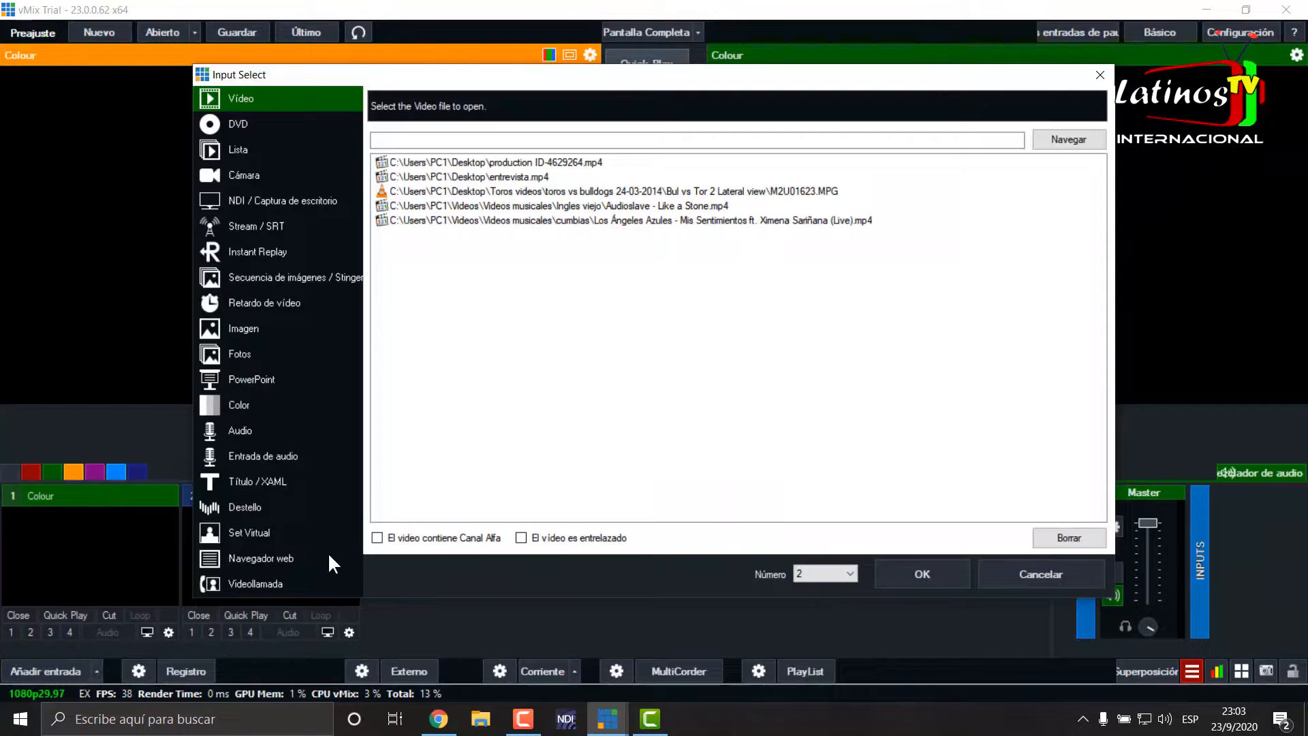
{"action": "left_click", "coordinate": [260, 479]}
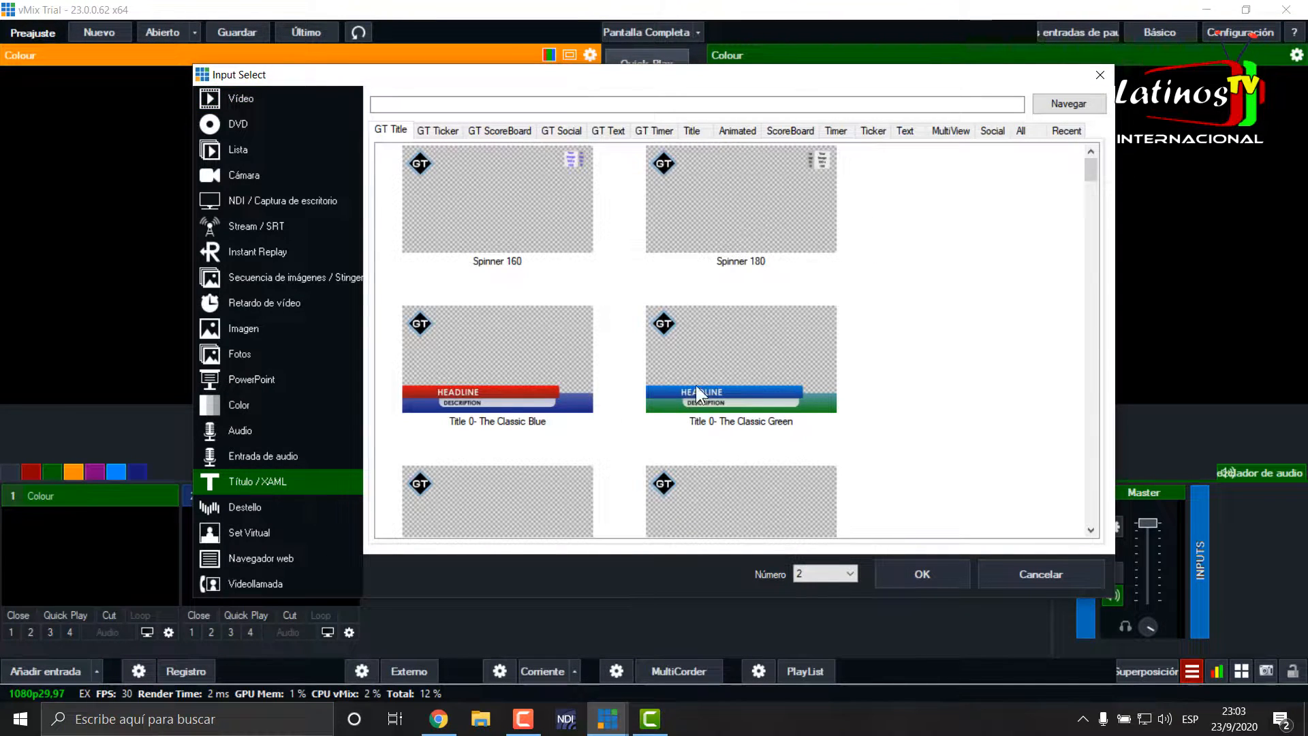
{"action": "left_click", "coordinate": [530, 386]}
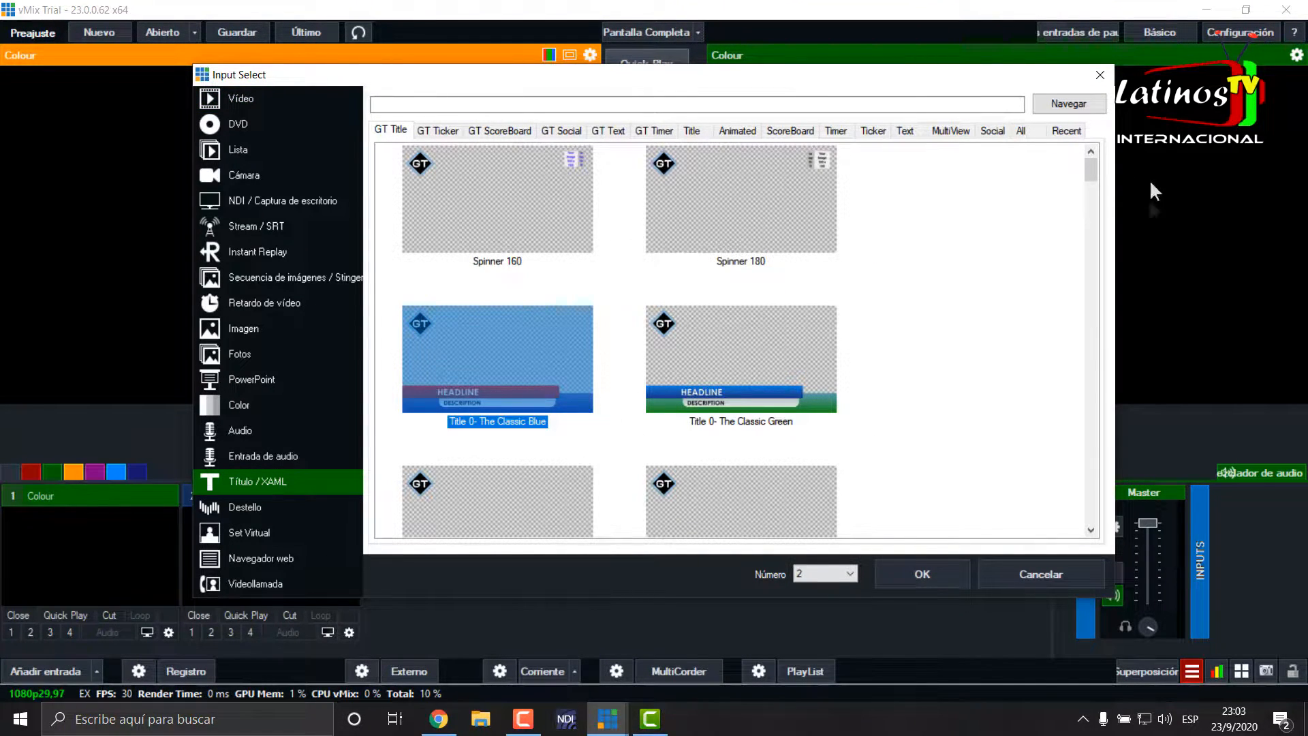
{"action": "left_click", "coordinate": [922, 574]}
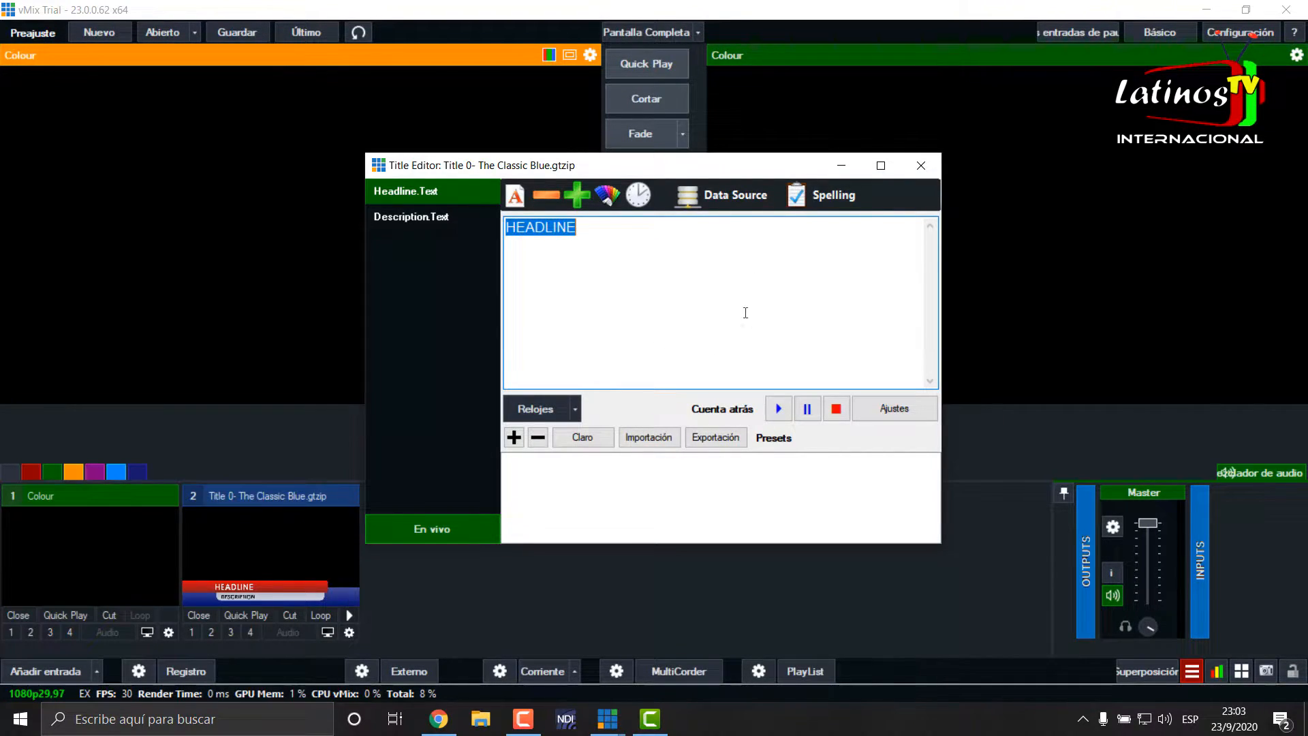
- Link the title's Headline.Text field to the title column of the RSS data source
{"action": "left_click", "coordinate": [742, 198]}
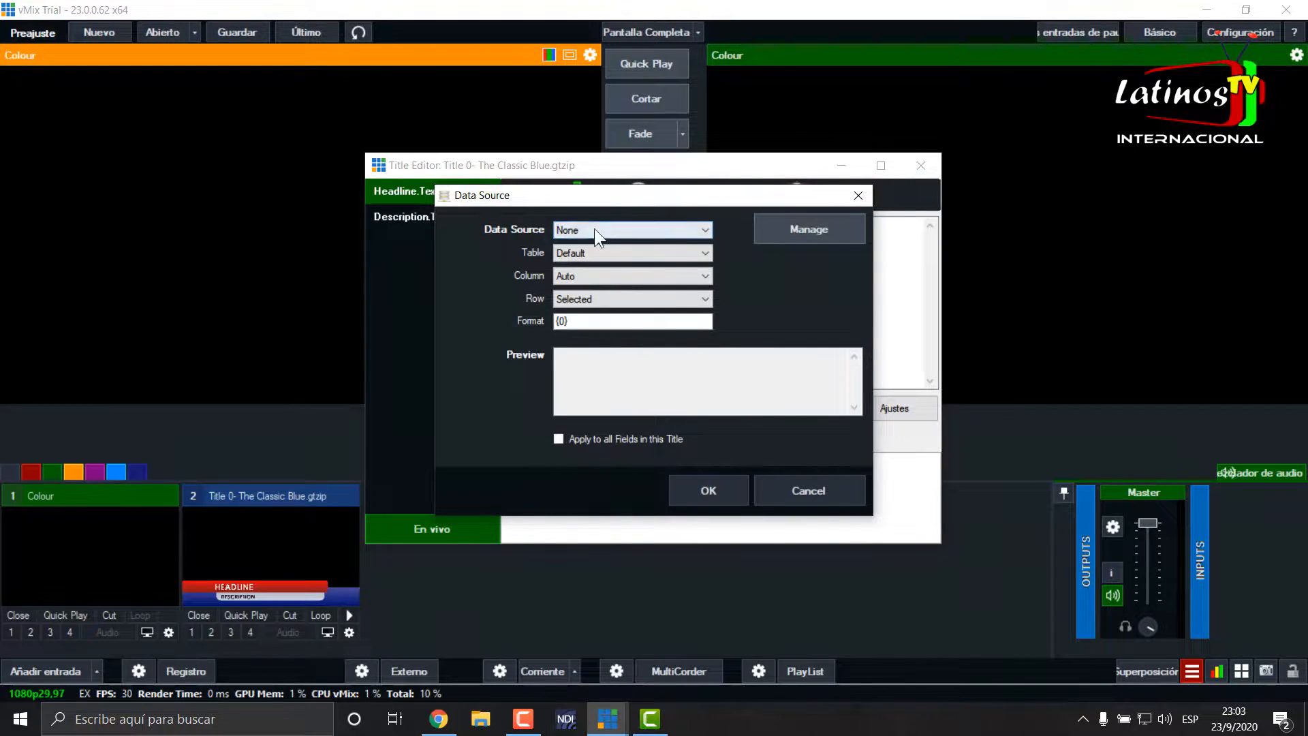
{"action": "left_click", "coordinate": [707, 231]}
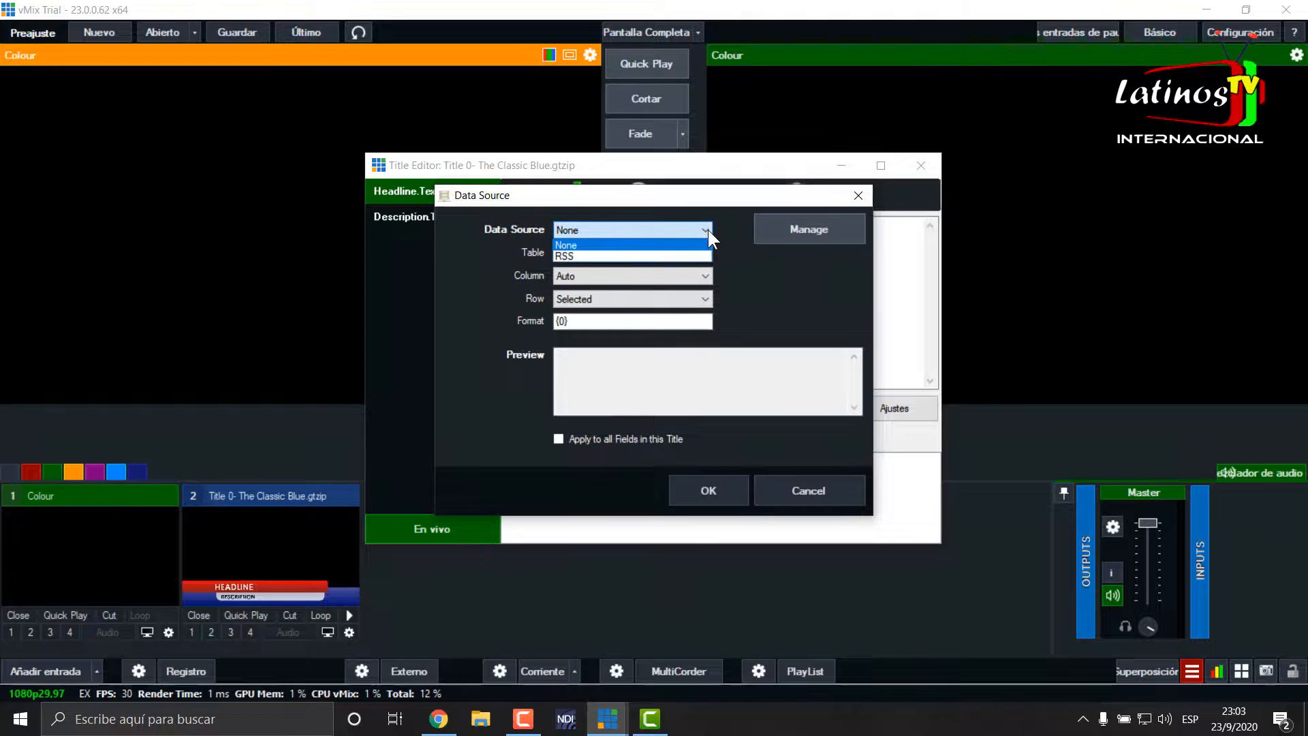
{"action": "left_click", "coordinate": [588, 255]}
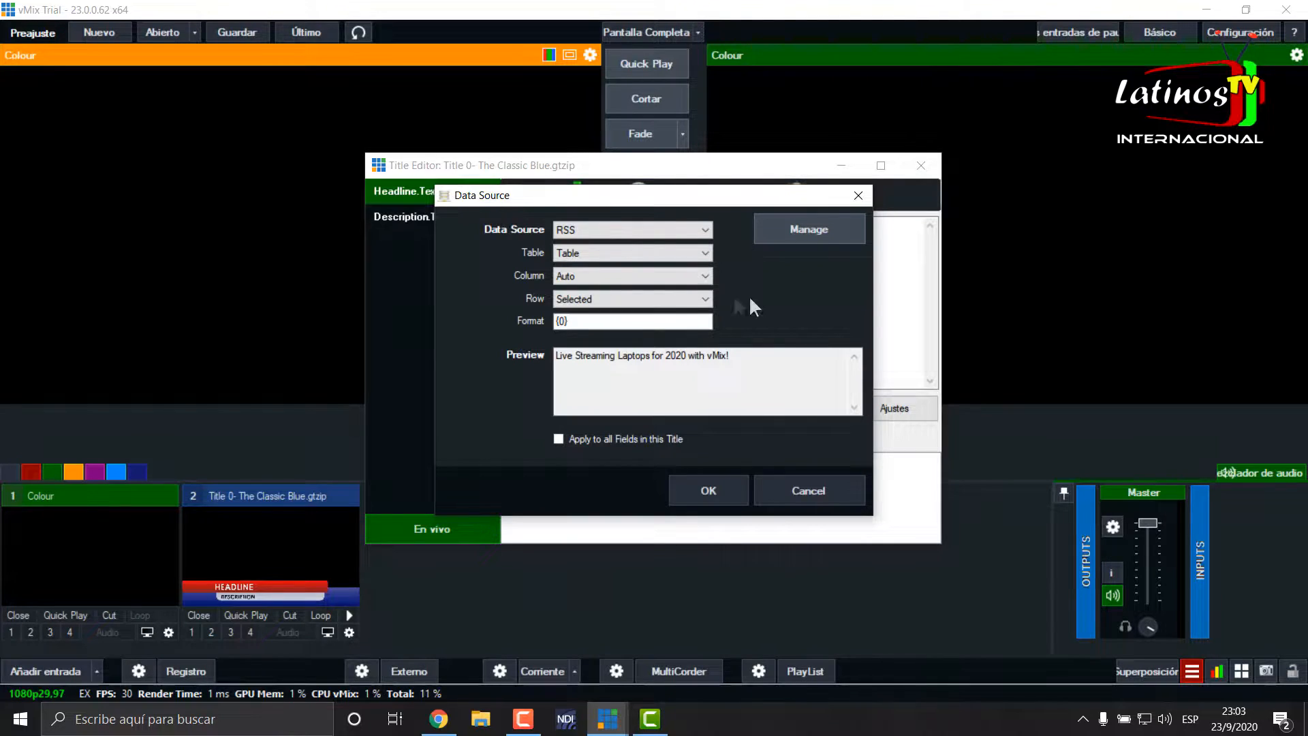
{"action": "left_click", "coordinate": [695, 275]}
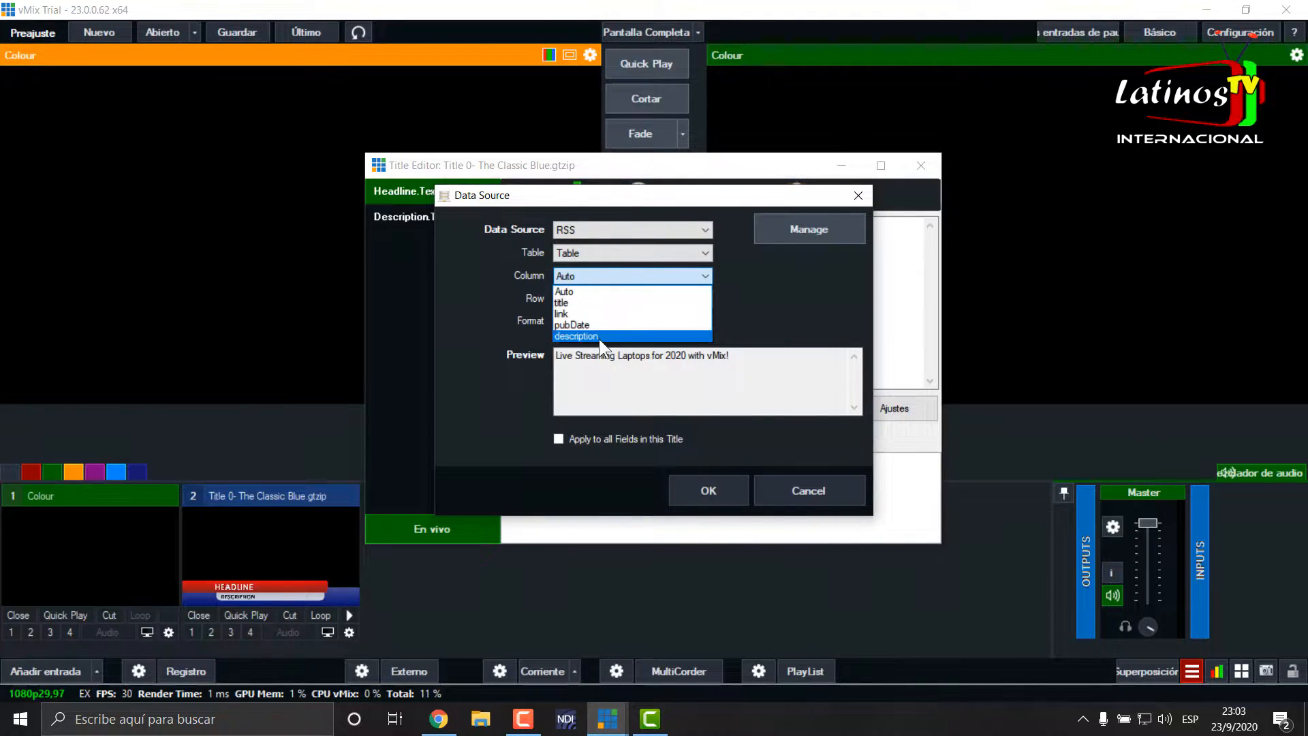
{"action": "left_click", "coordinate": [567, 302]}
{"action": "left_click_drag", "start_coordinate": [627, 195], "coordinate": [758, 204]}
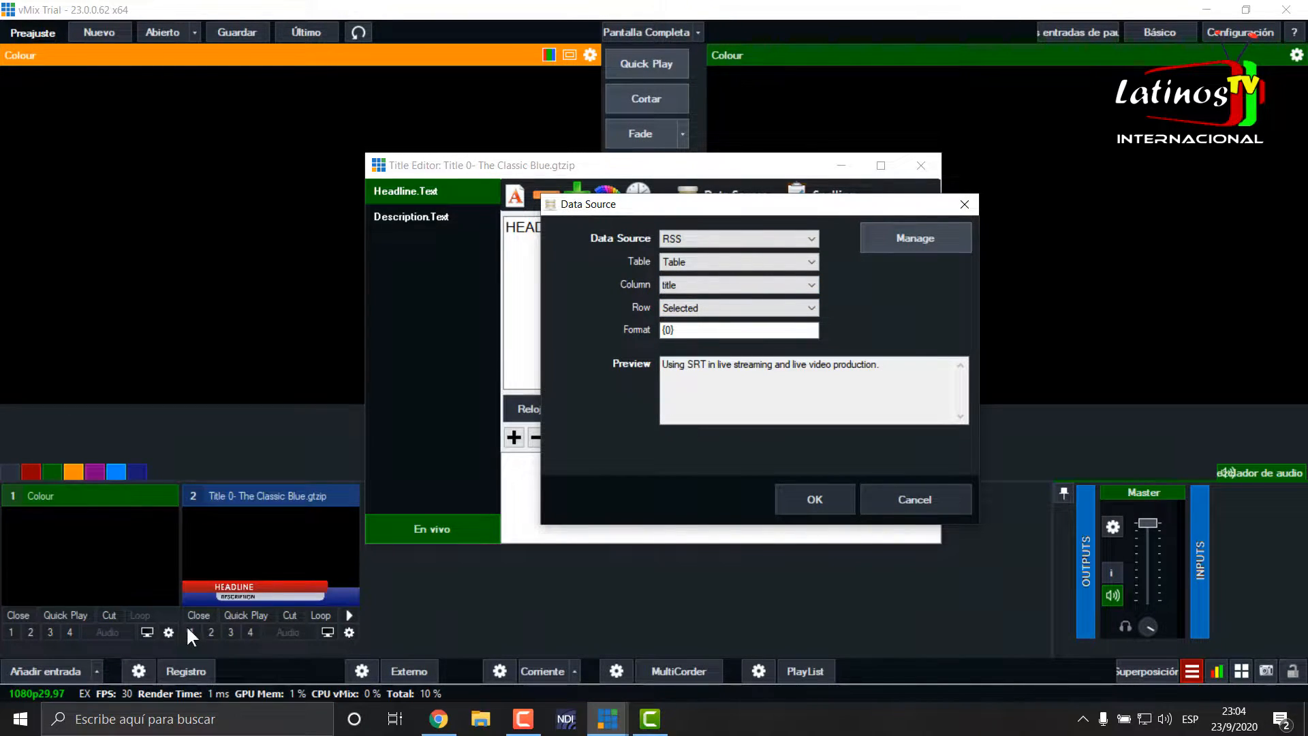
{"action": "left_click", "coordinate": [815, 500]}
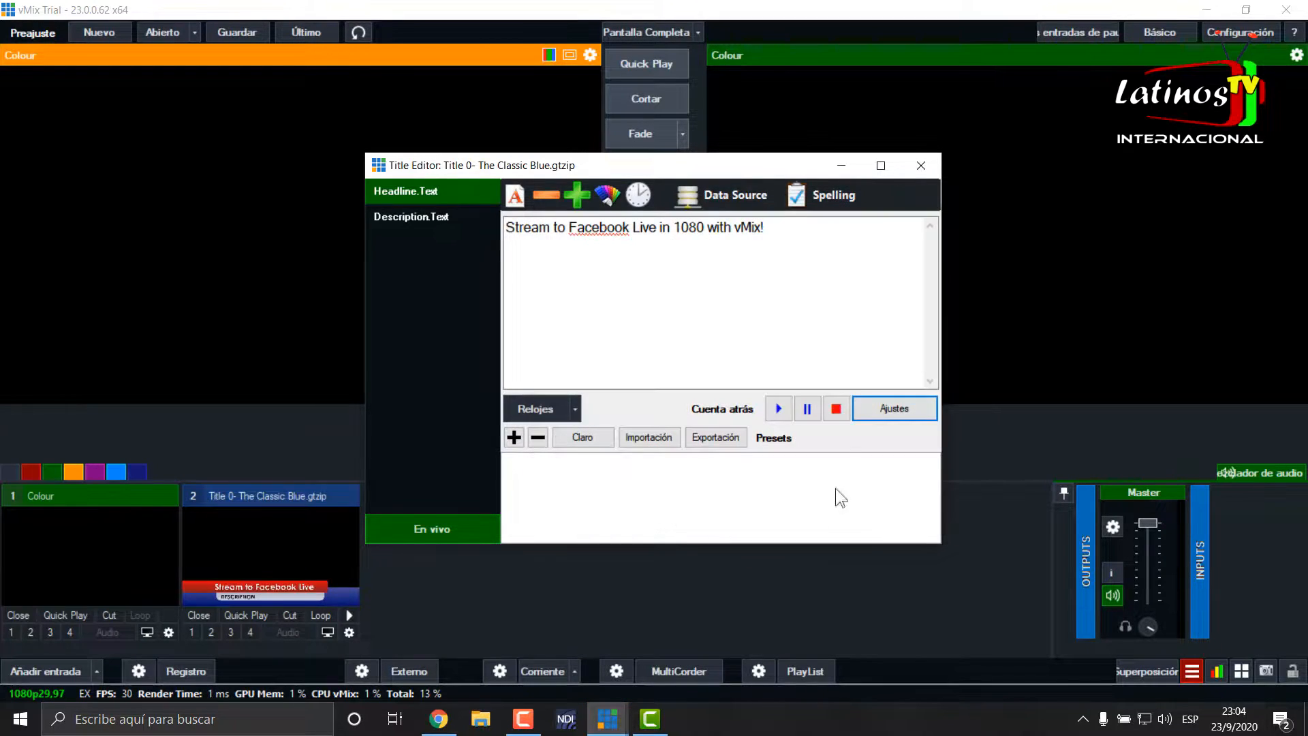
- Put the Classic Blue title on air in overlay 1 and select its Description.Text field in the Title Editor
{"action": "left_click_drag", "start_coordinate": [769, 167], "coordinate": [498, 147]}
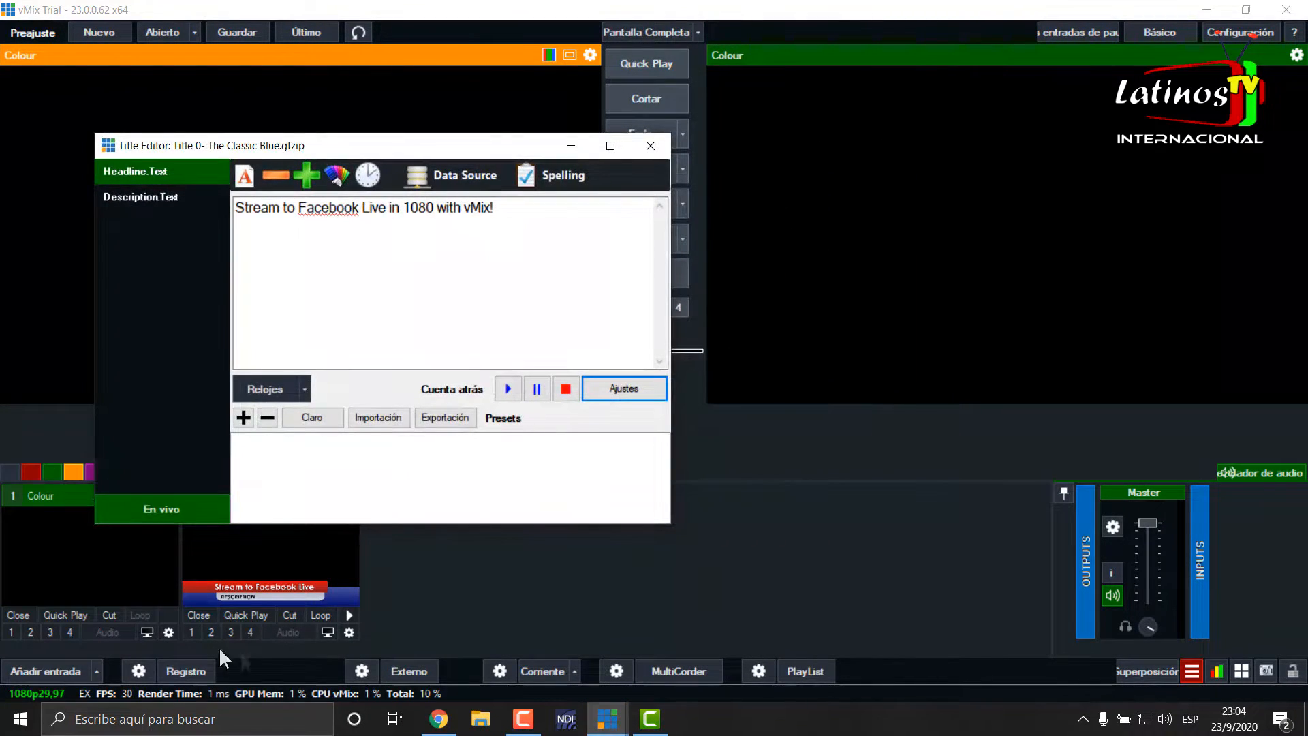
{"action": "left_click", "coordinate": [190, 630]}
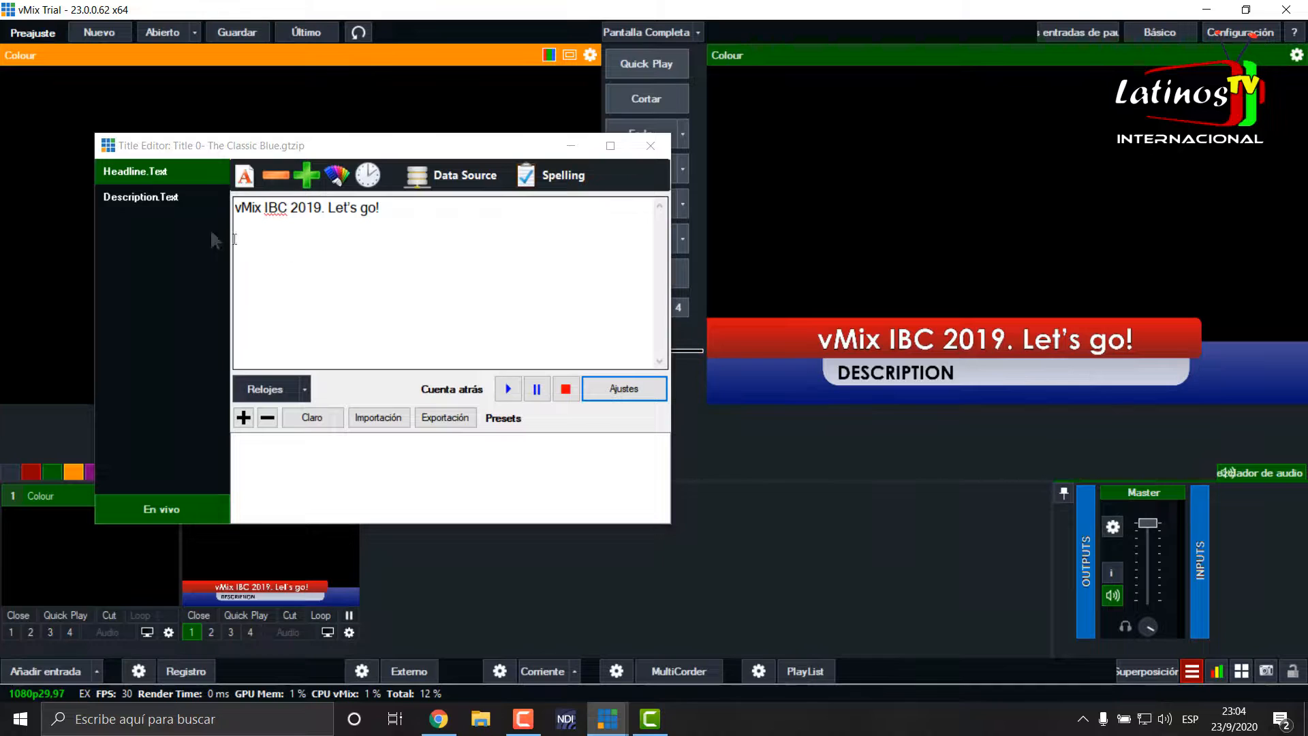
{"action": "left_click", "coordinate": [137, 193]}
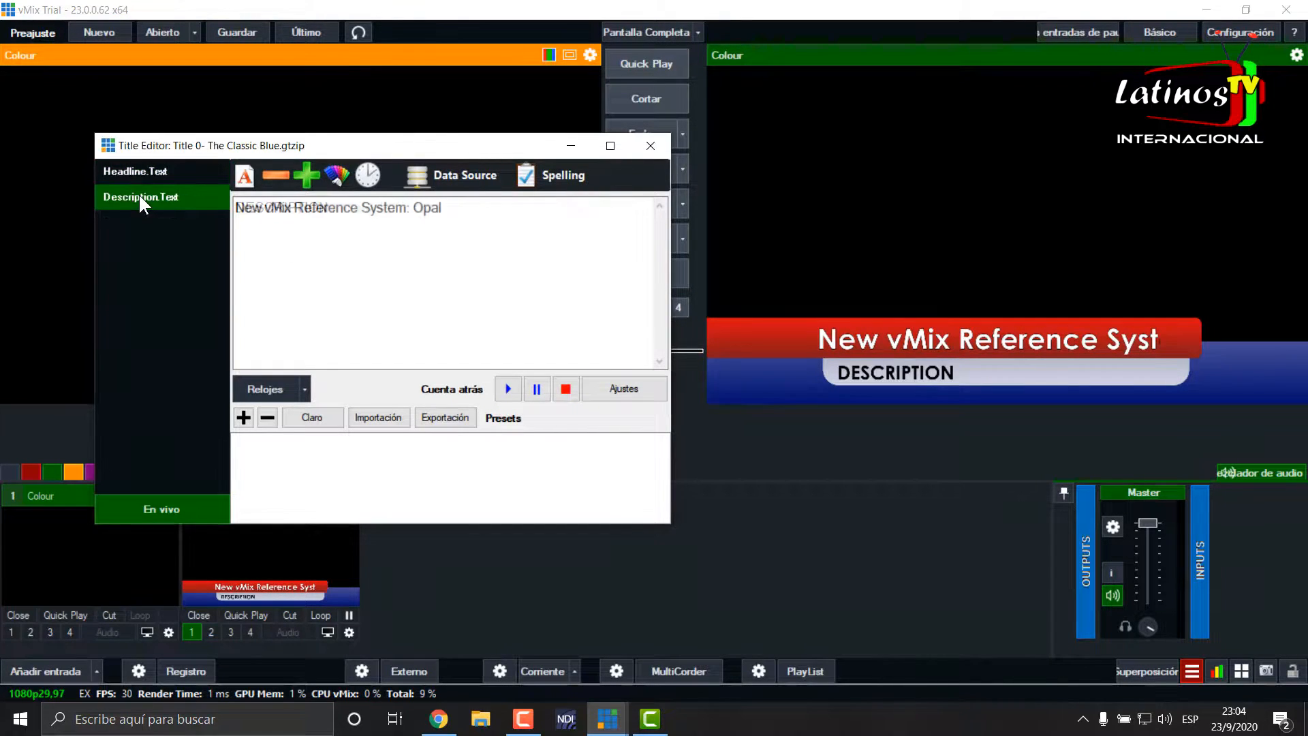
{"action": "left_click", "coordinate": [481, 171]}
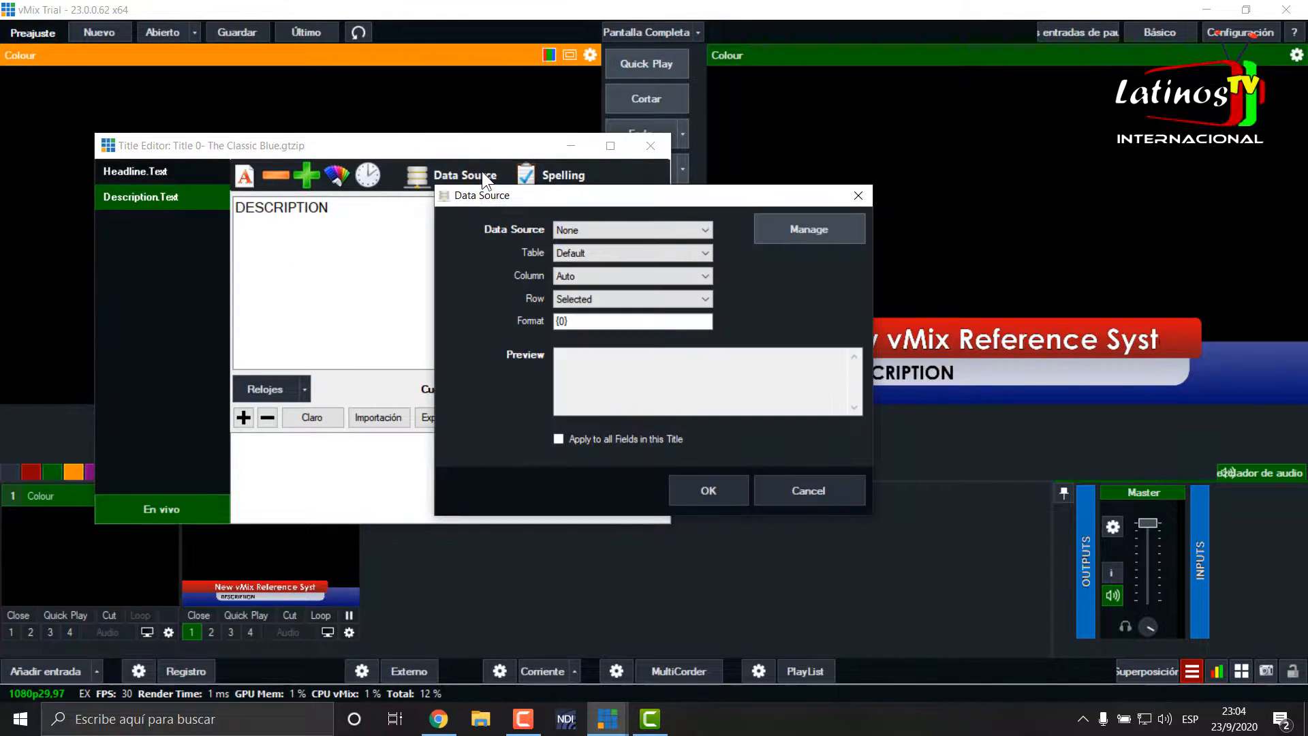
{"action": "left_click", "coordinate": [660, 276]}
{"action": "left_click", "coordinate": [661, 276]}
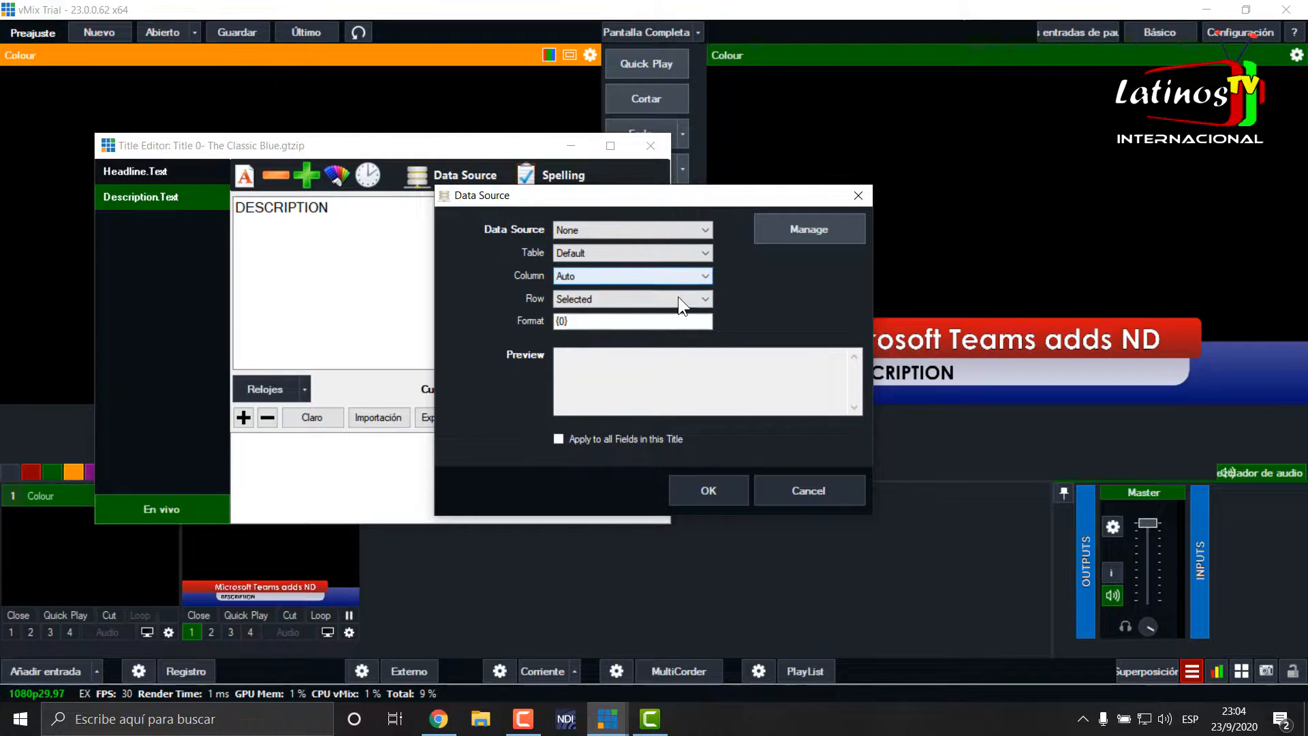
{"action": "left_click", "coordinate": [689, 253]}
{"action": "left_click", "coordinate": [690, 254]}
{"action": "left_click", "coordinate": [702, 277]}
{"action": "left_click", "coordinate": [701, 277]}
{"action": "left_click", "coordinate": [828, 495]}
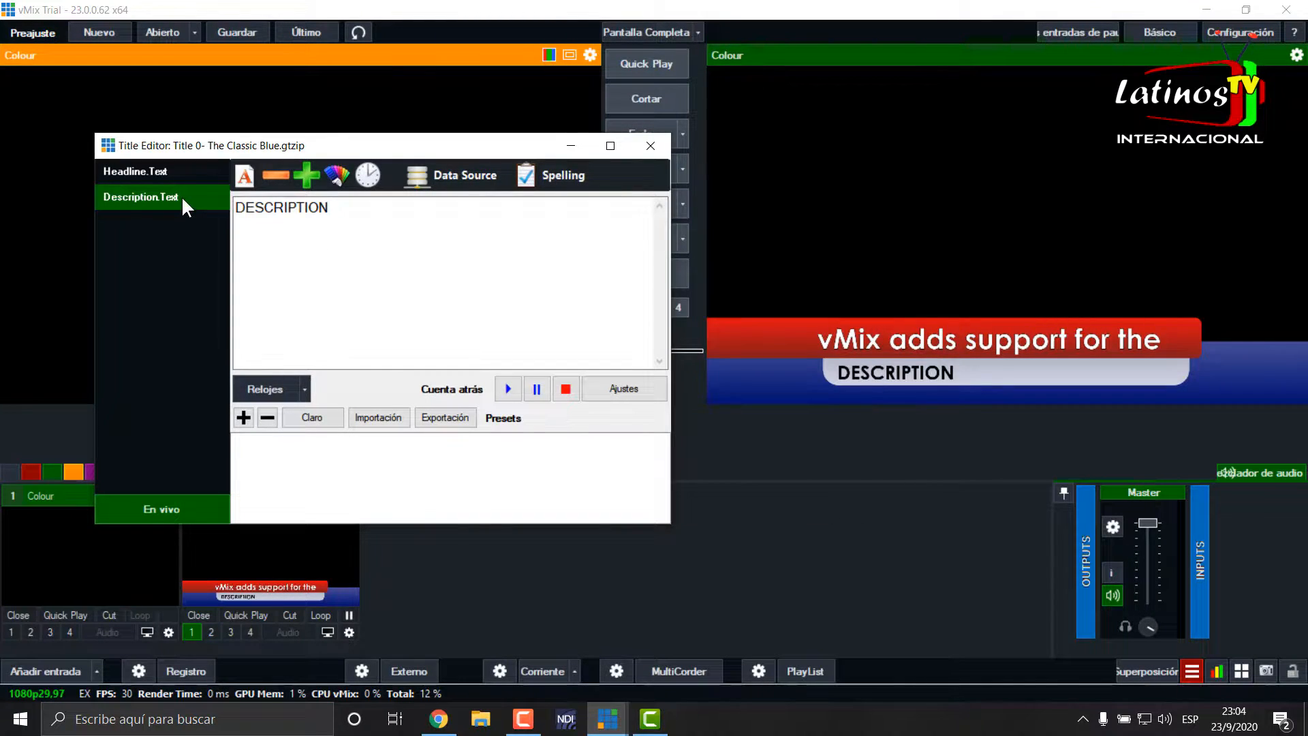
- Link the Description.Text field to the pubDate column of the RSS data source's table
{"action": "left_click", "coordinate": [464, 174]}
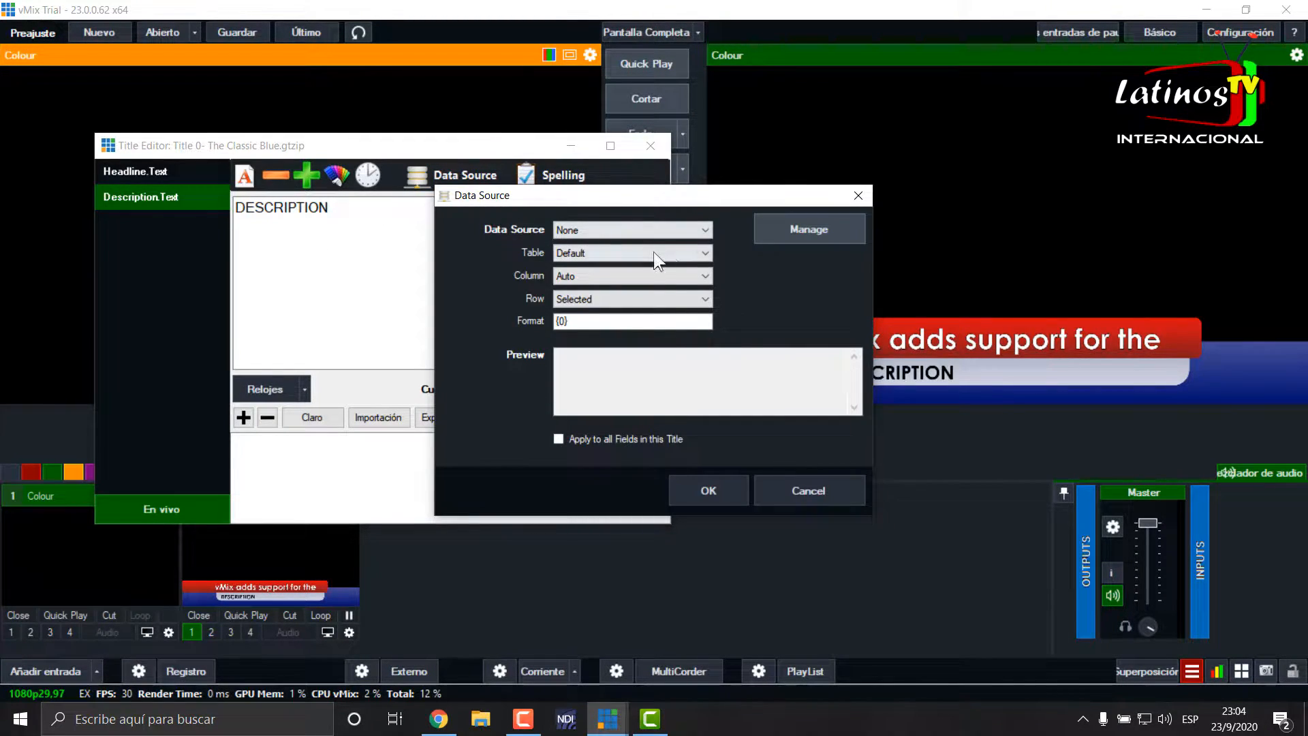
{"action": "left_click", "coordinate": [679, 230]}
{"action": "left_click", "coordinate": [583, 255]}
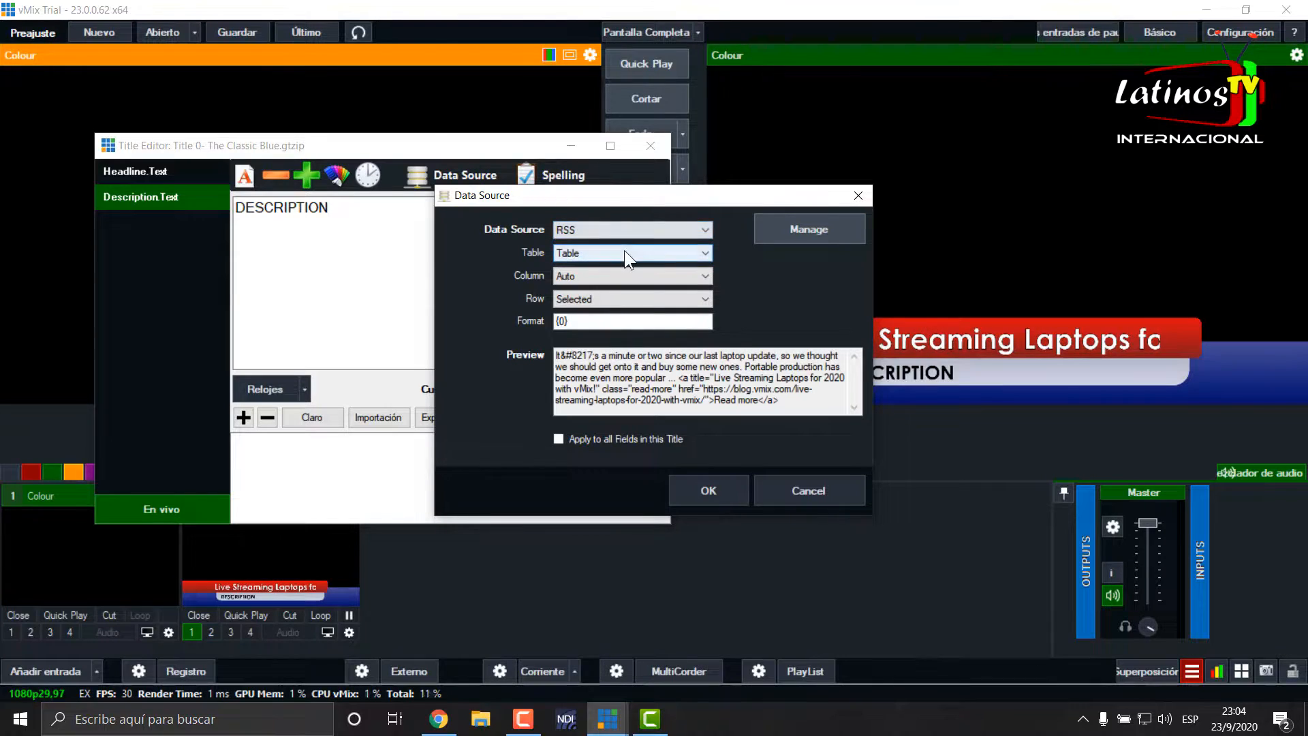
{"action": "left_click", "coordinate": [704, 252]}
{"action": "left_click", "coordinate": [706, 268]}
{"action": "left_click", "coordinate": [706, 272]}
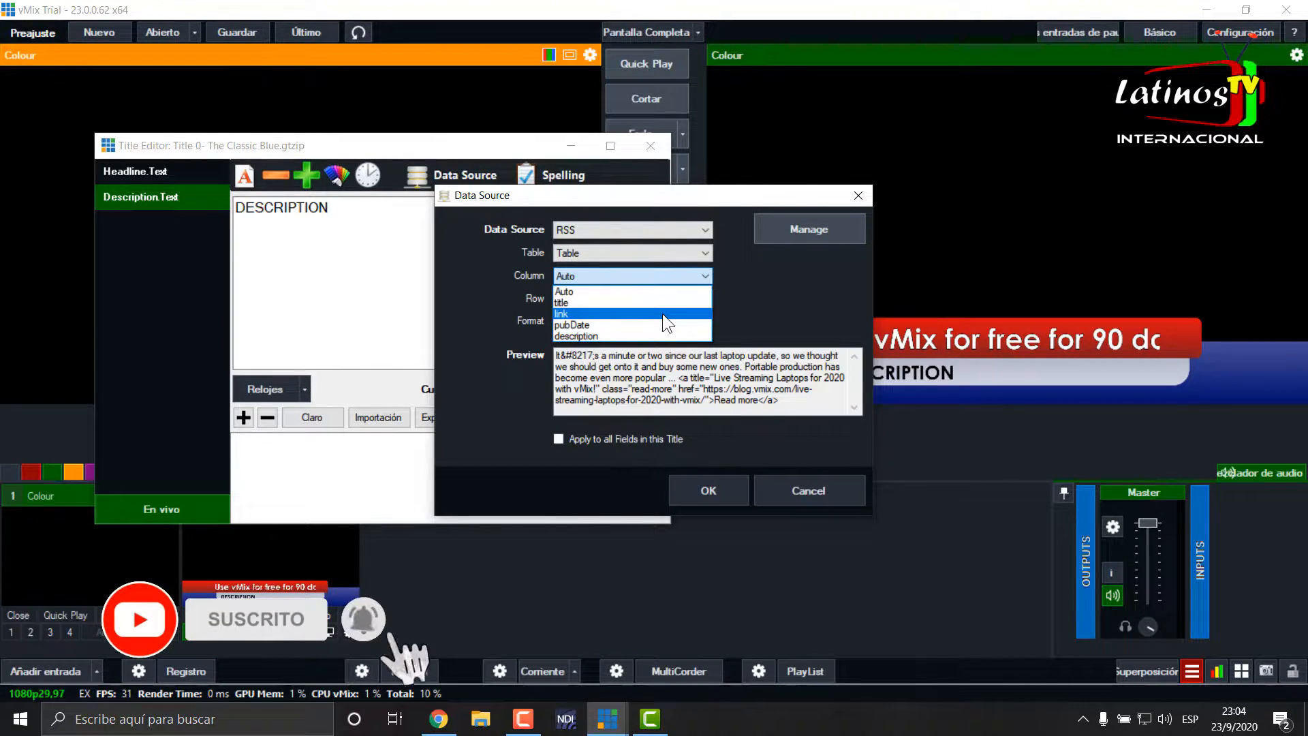
{"action": "left_click", "coordinate": [595, 324]}
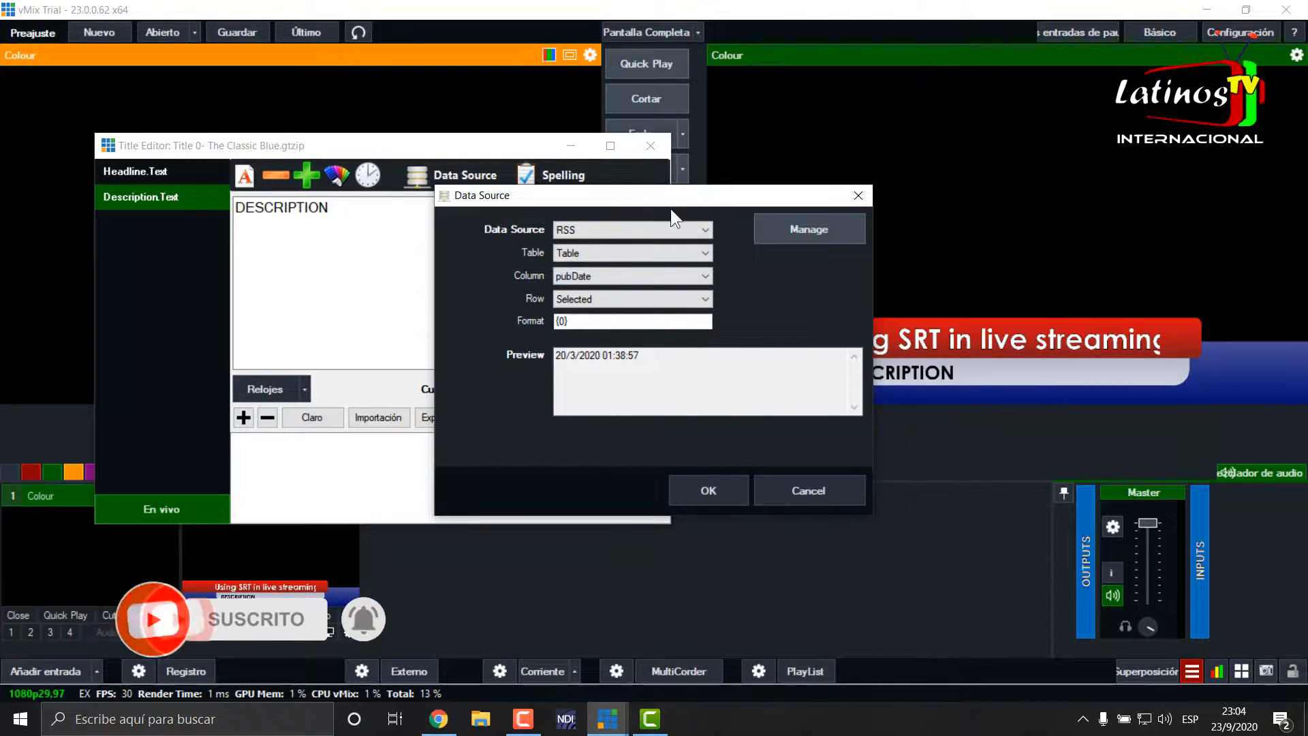
{"action": "left_click_drag", "start_coordinate": [697, 195], "coordinate": [593, 171]}
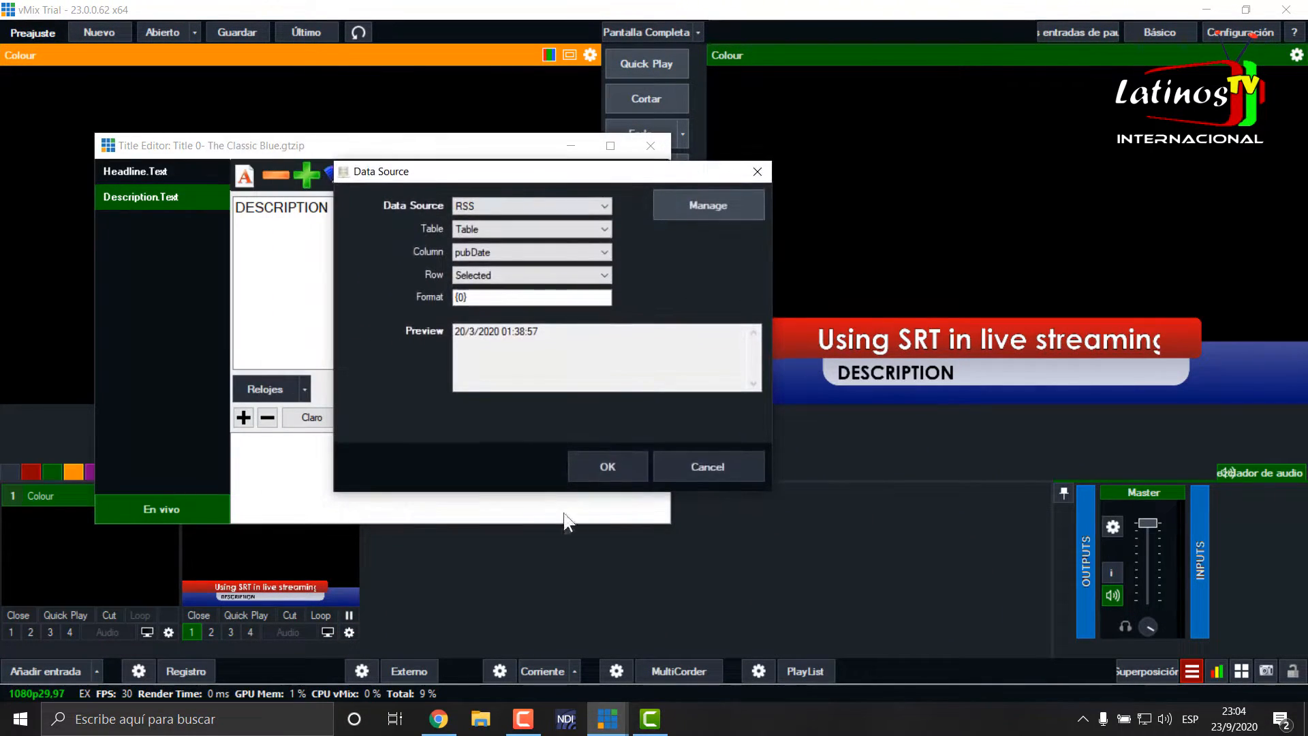
{"action": "left_click", "coordinate": [599, 464]}
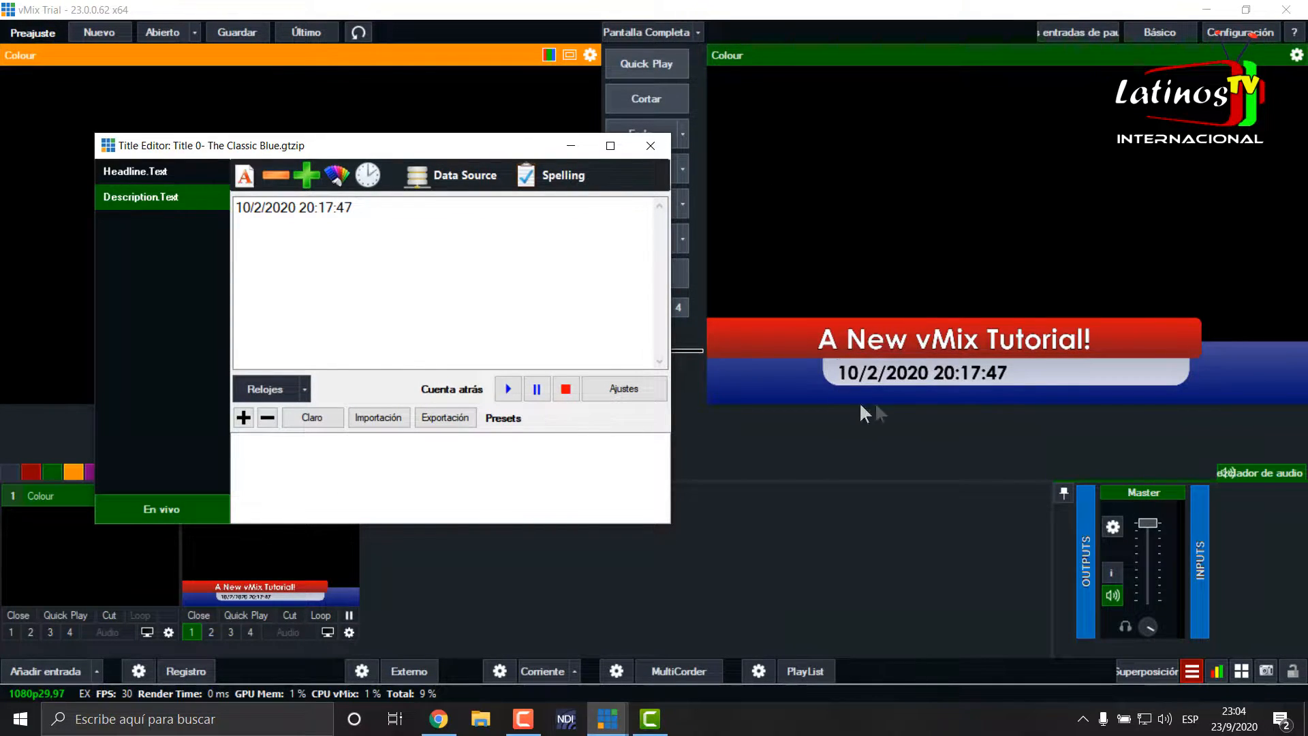
- Set the format of the Description.Text field's pubDate data link to {0:dd MMMM yyy}
{"action": "left_click_drag", "start_coordinate": [509, 144], "coordinate": [623, 112]}
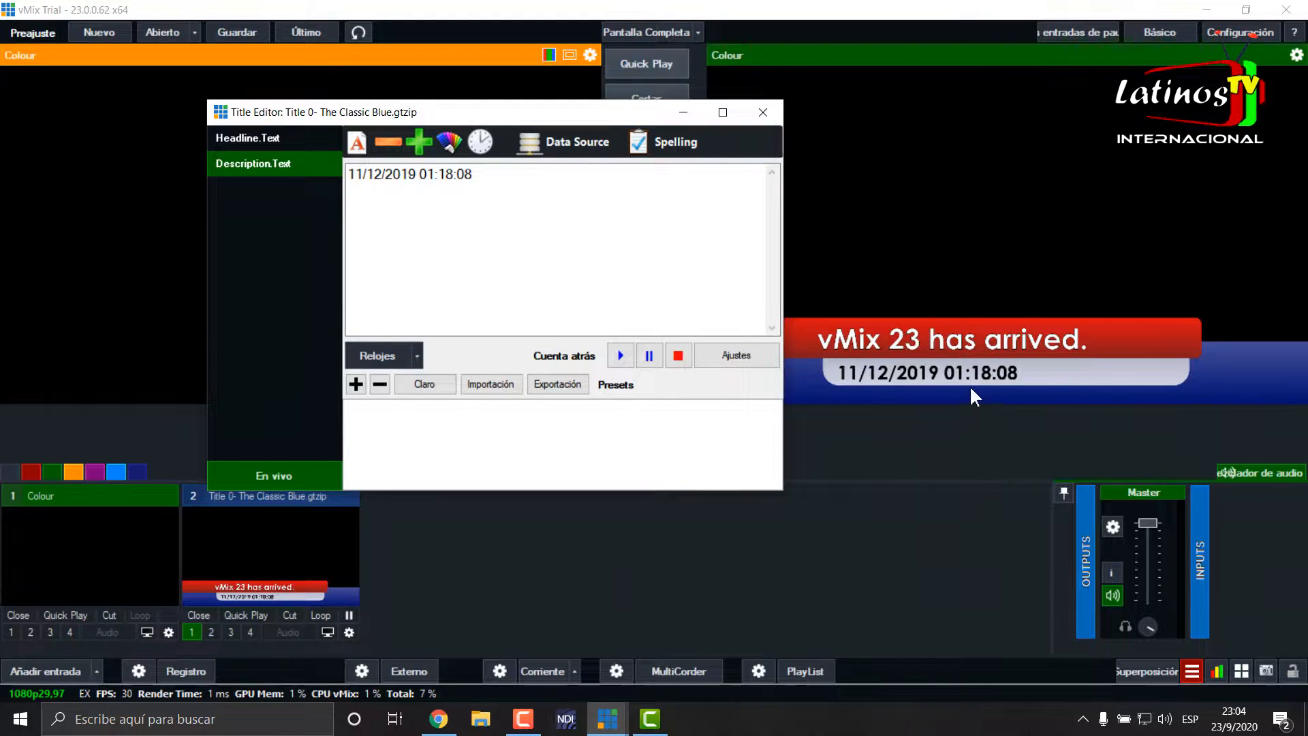
{"action": "left_click", "coordinate": [549, 147]}
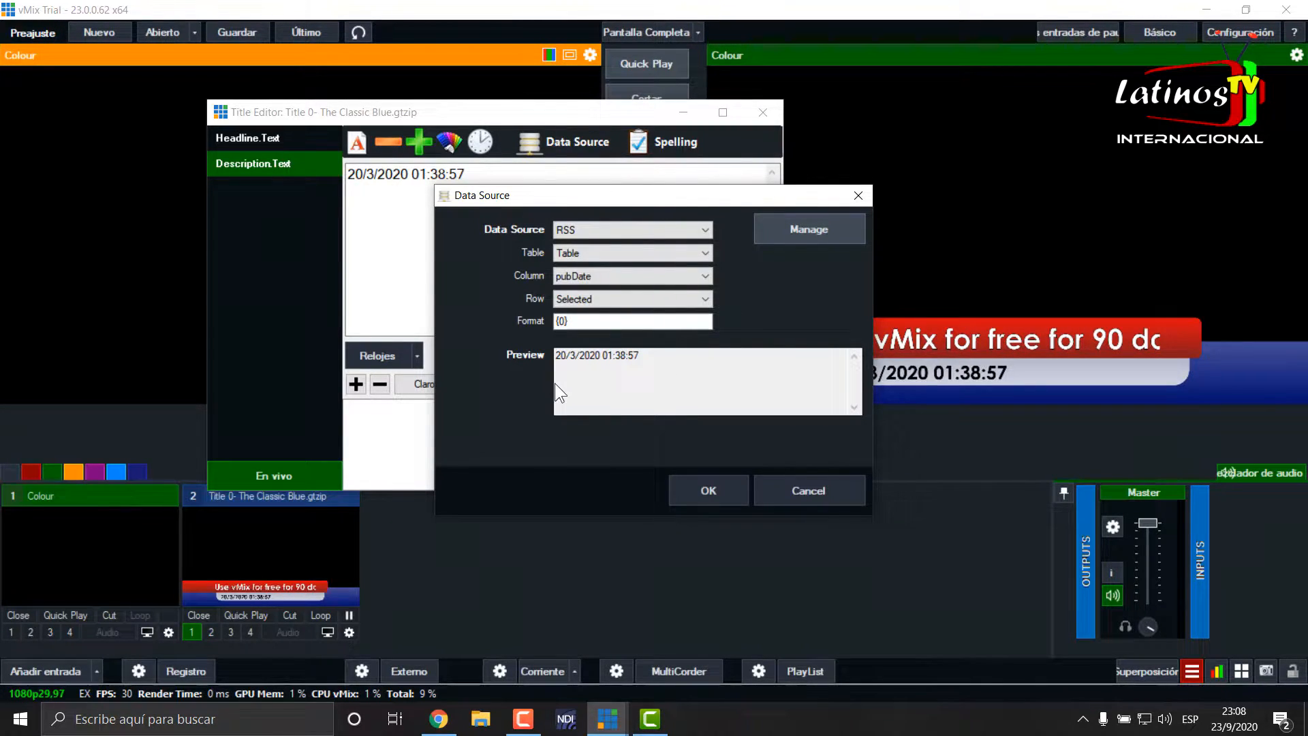
{"action": "left_click_drag", "start_coordinate": [718, 197], "coordinate": [640, 195]}
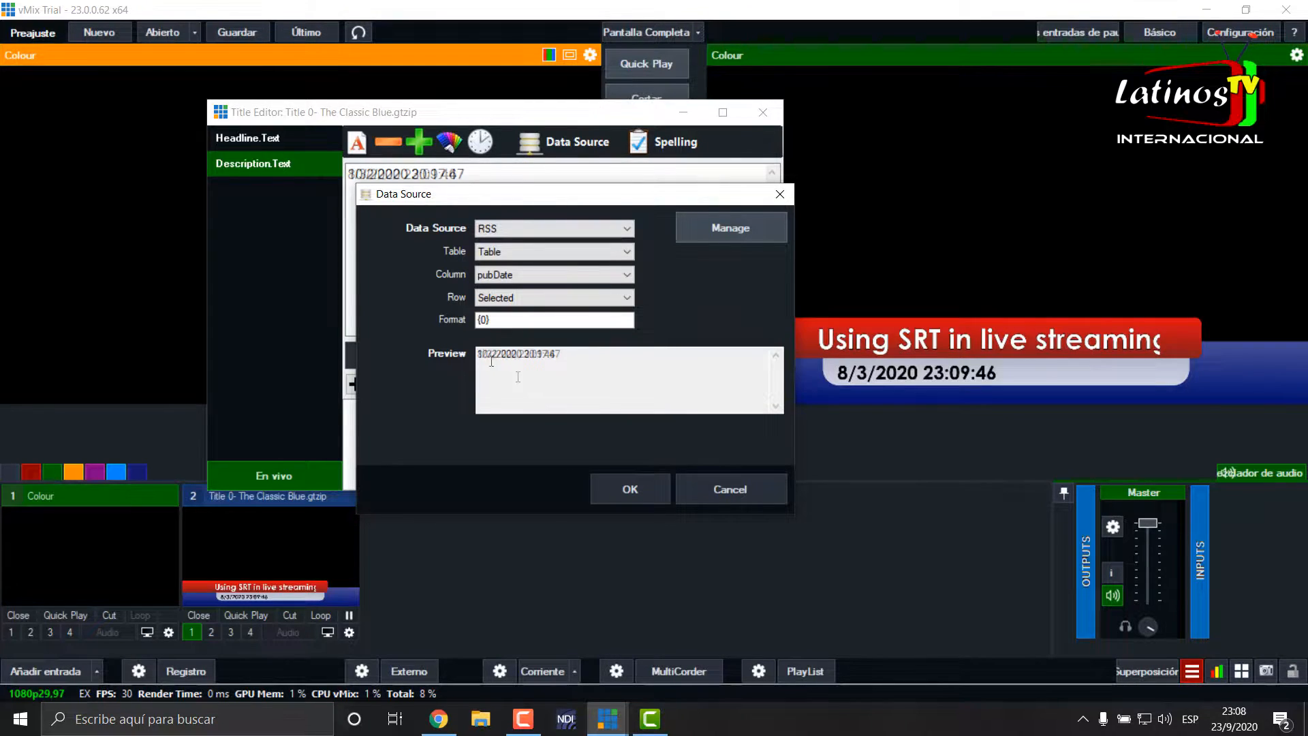
{"action": "left_click", "coordinate": [486, 320]}
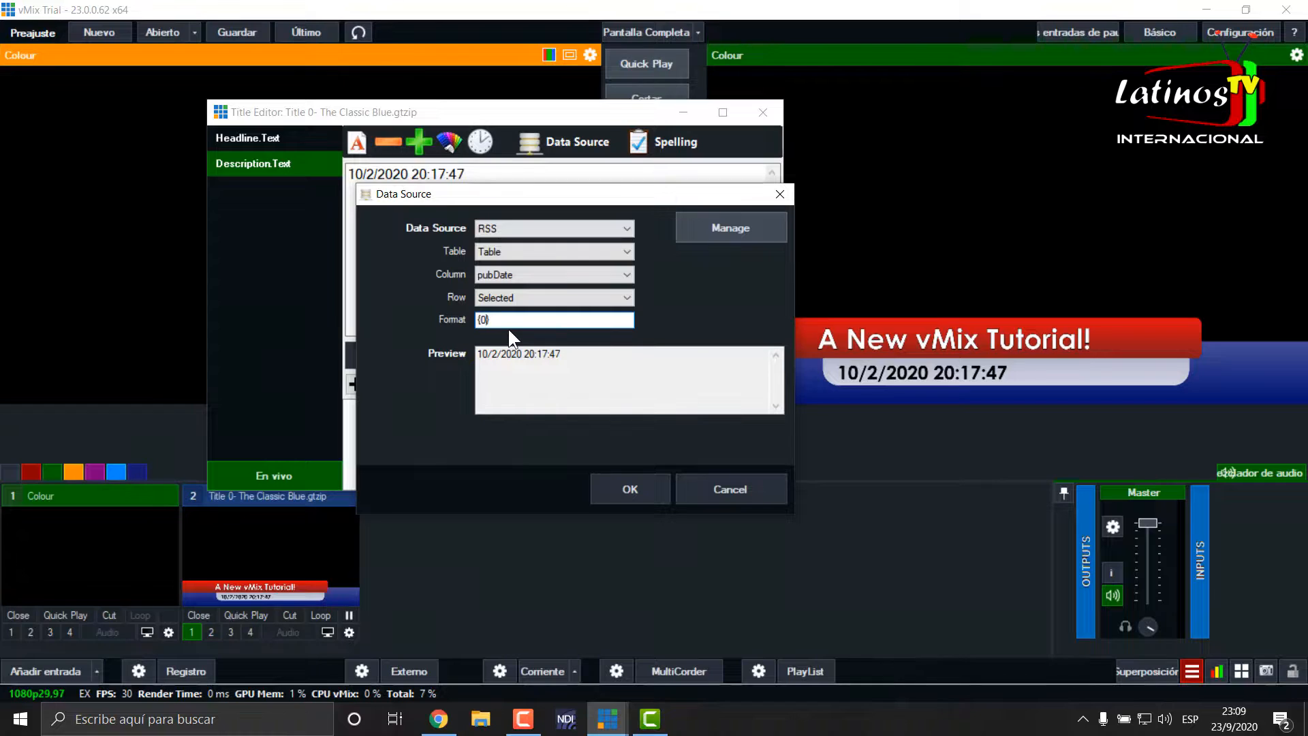
{"action": "type", "text": ":"}
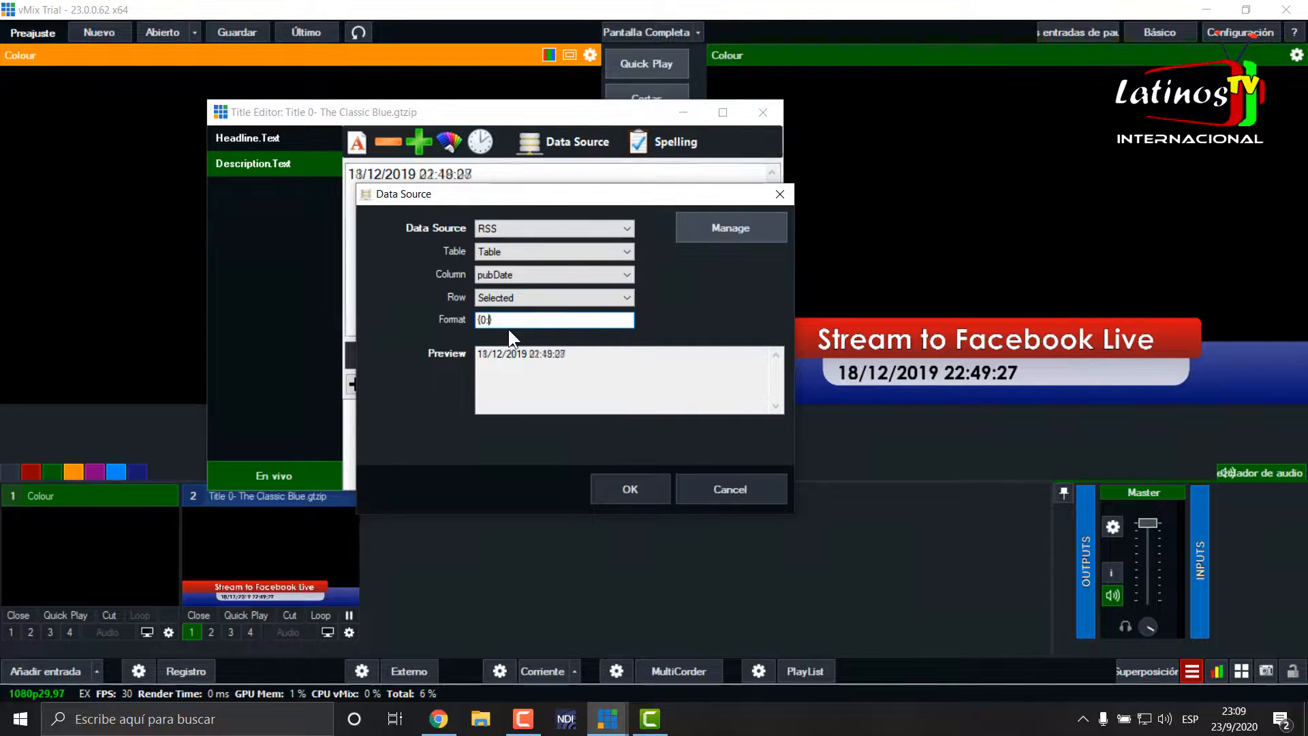
{"action": "type", "text": "dd"}
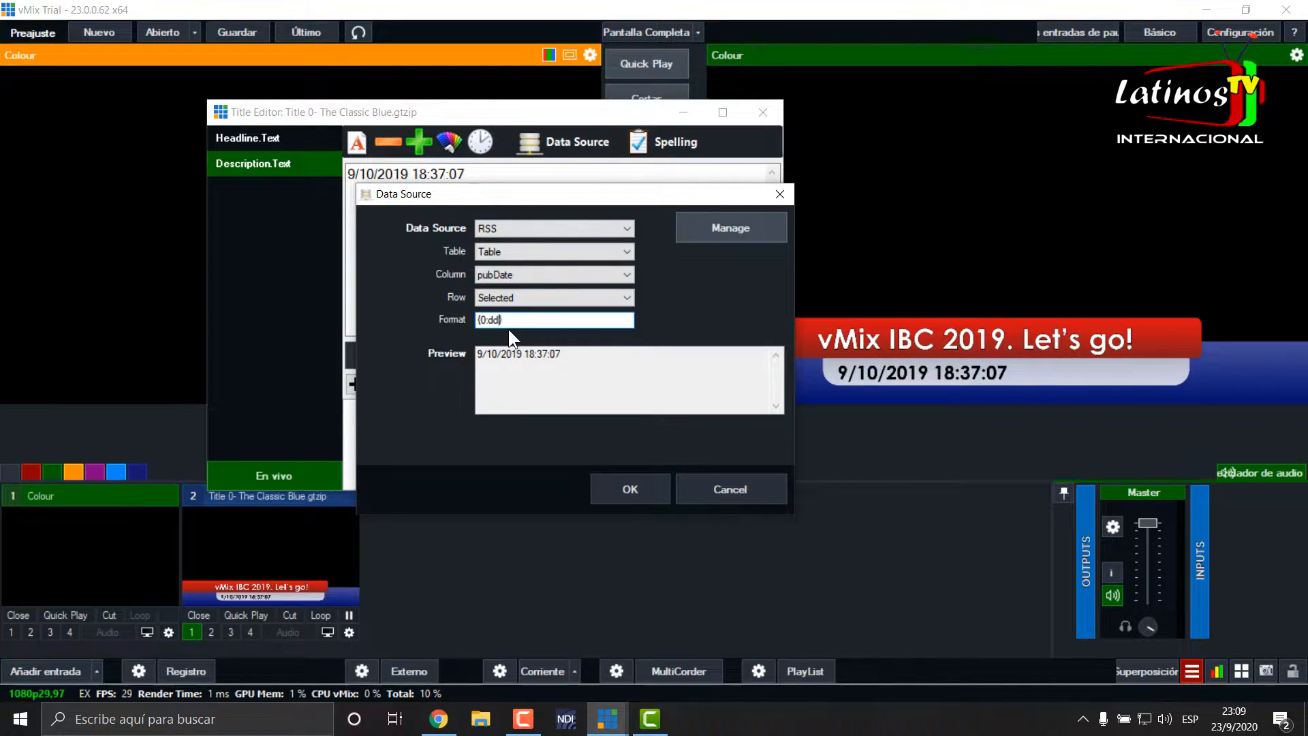
{"action": "type", "text": "MMMM"}
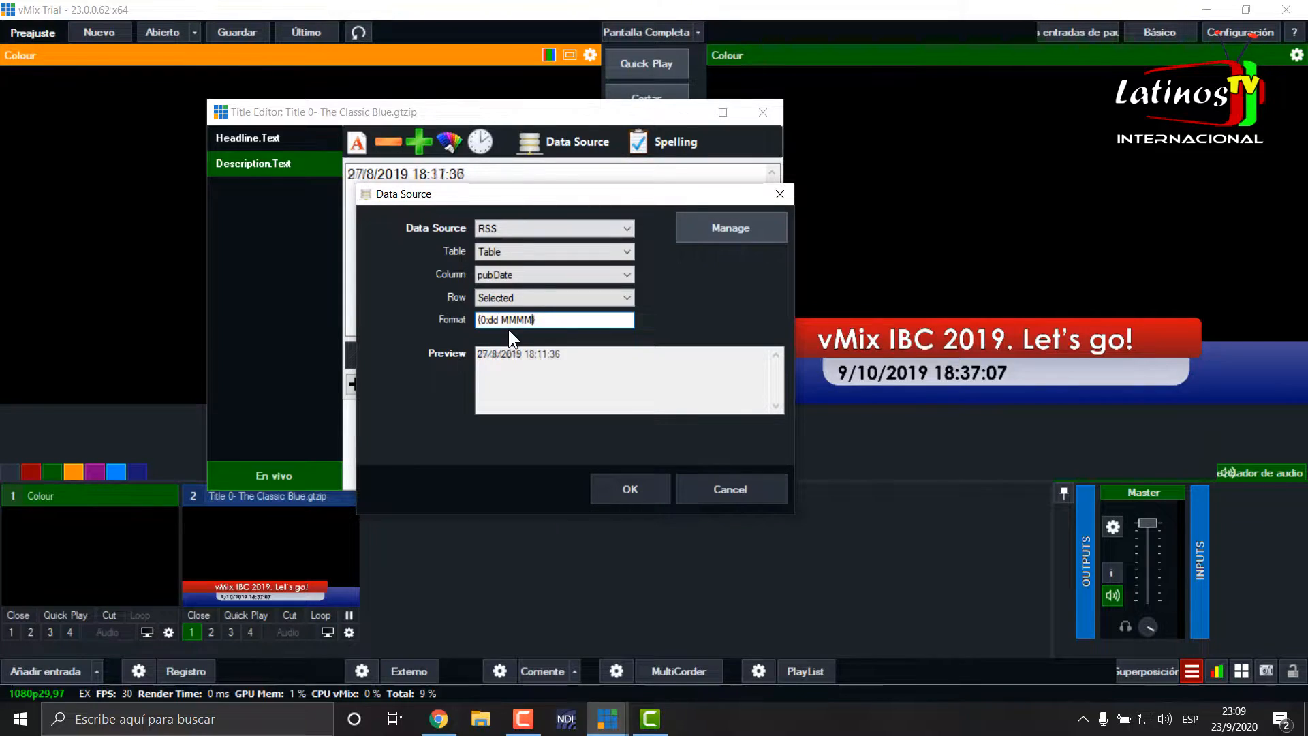
{"action": "type", "text": " yyy"}
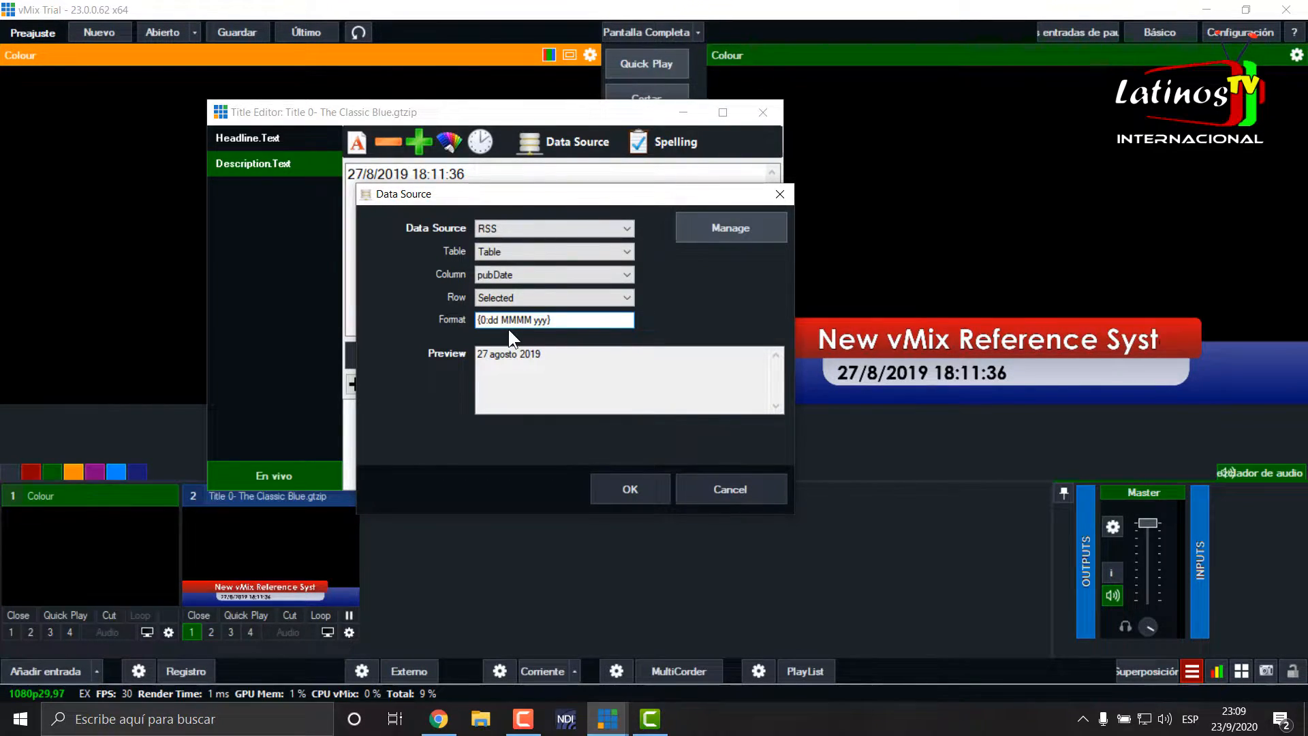
{"action": "left_click", "coordinate": [633, 485]}
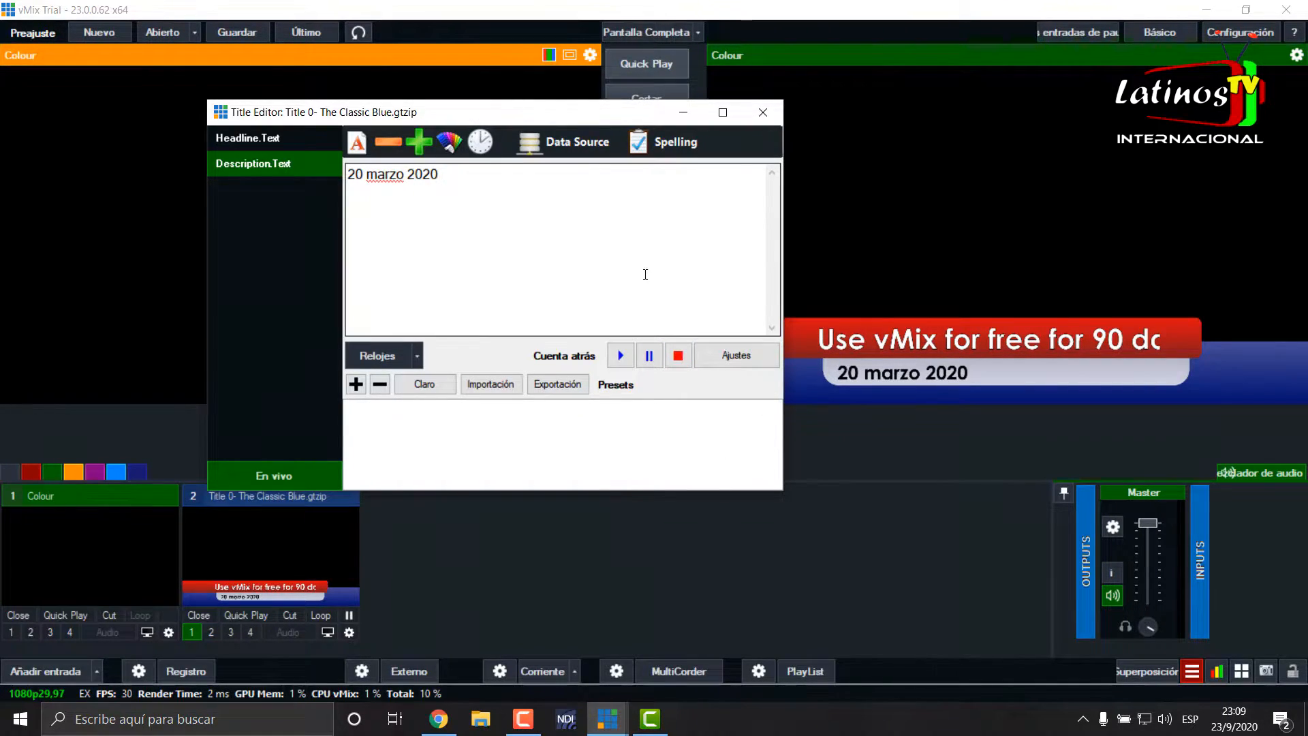
- Restore the Description.Text data link's format to {0} and close the Title Editor
{"action": "left_click", "coordinate": [575, 140]}
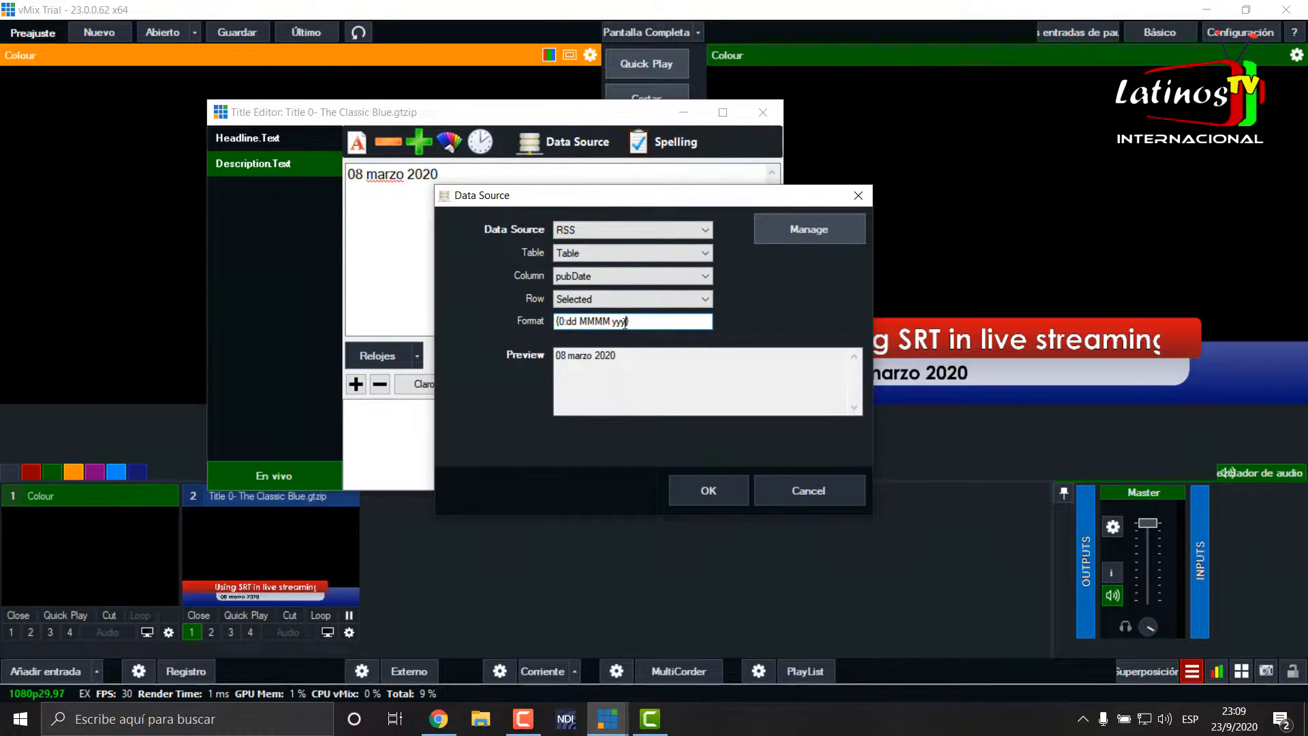
{"action": "key", "text": "BackSpace"}
{"action": "key", "text": "BackSpace"}
{"action": "key", "text": "BackSpace"}
{"action": "key", "text": "BackSpace"}
{"action": "key", "text": "BackSpace"}
{"action": "key", "text": "BackSpace"}
{"action": "key", "text": "BackSpace"}
{"action": "key", "text": "BackSpace"}
{"action": "key", "text": "BackSpace"}
{"action": "key", "text": "BackSpace"}
{"action": "key", "text": "BackSpace"}
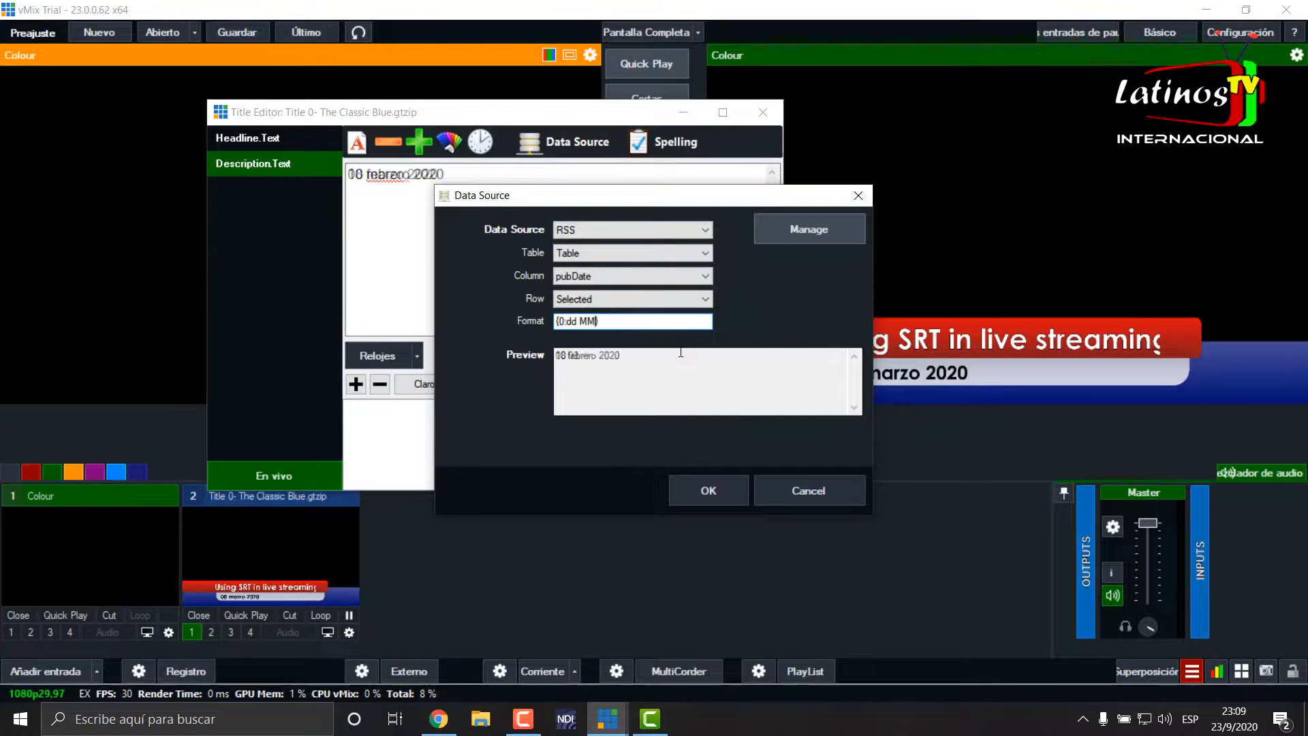
{"action": "key", "text": "BackSpace"}
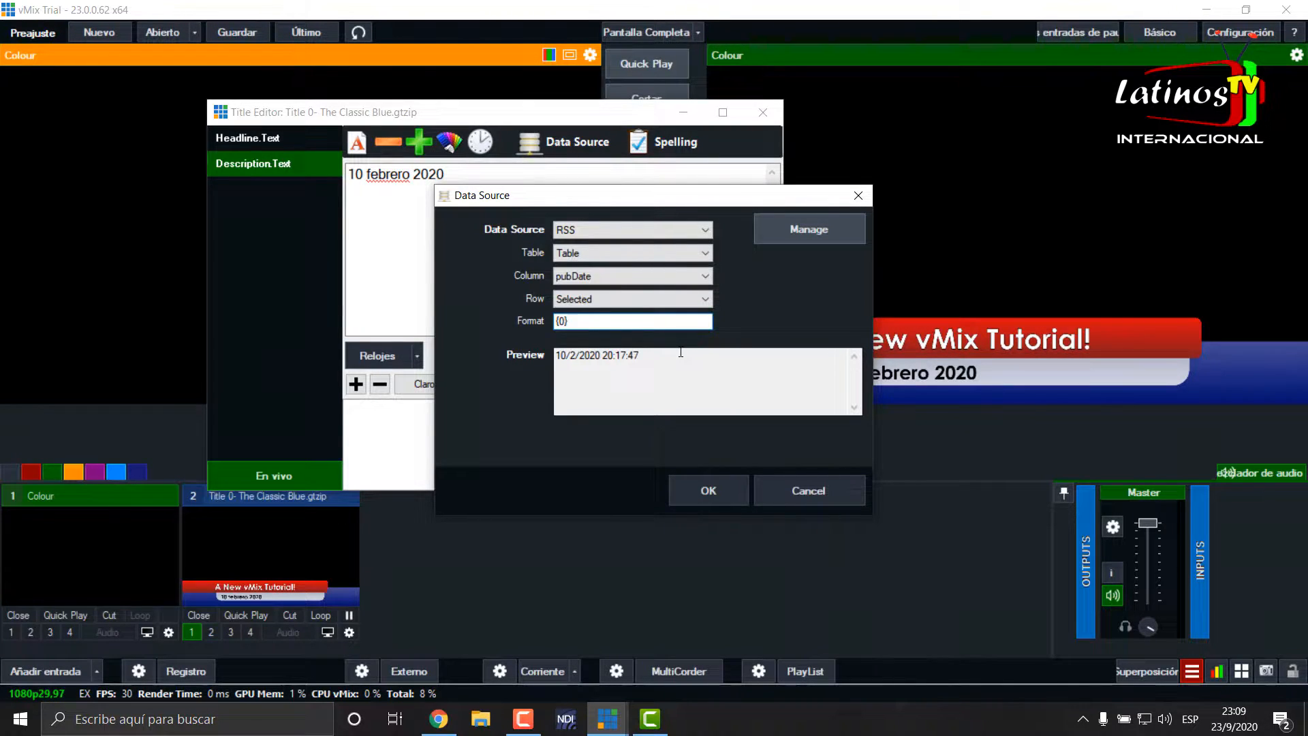
{"action": "left_click", "coordinate": [706, 489]}
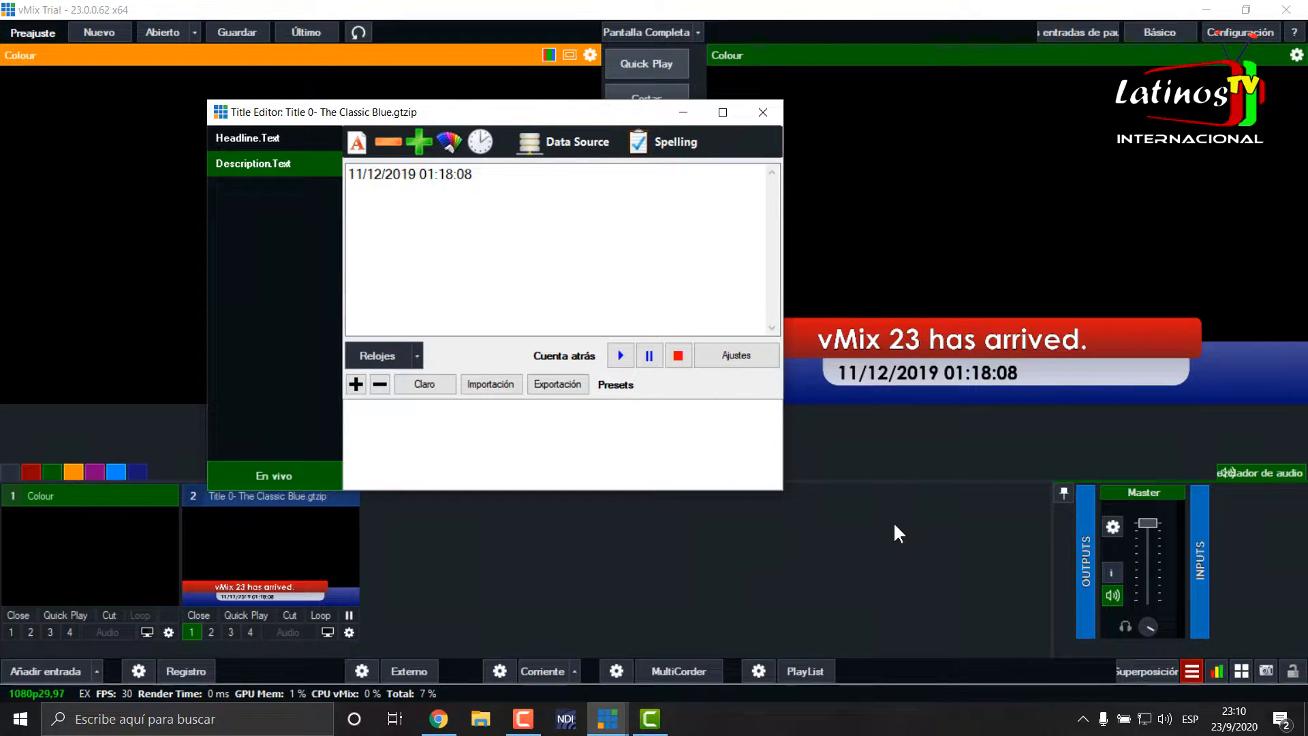
{"action": "left_click", "coordinate": [762, 113]}
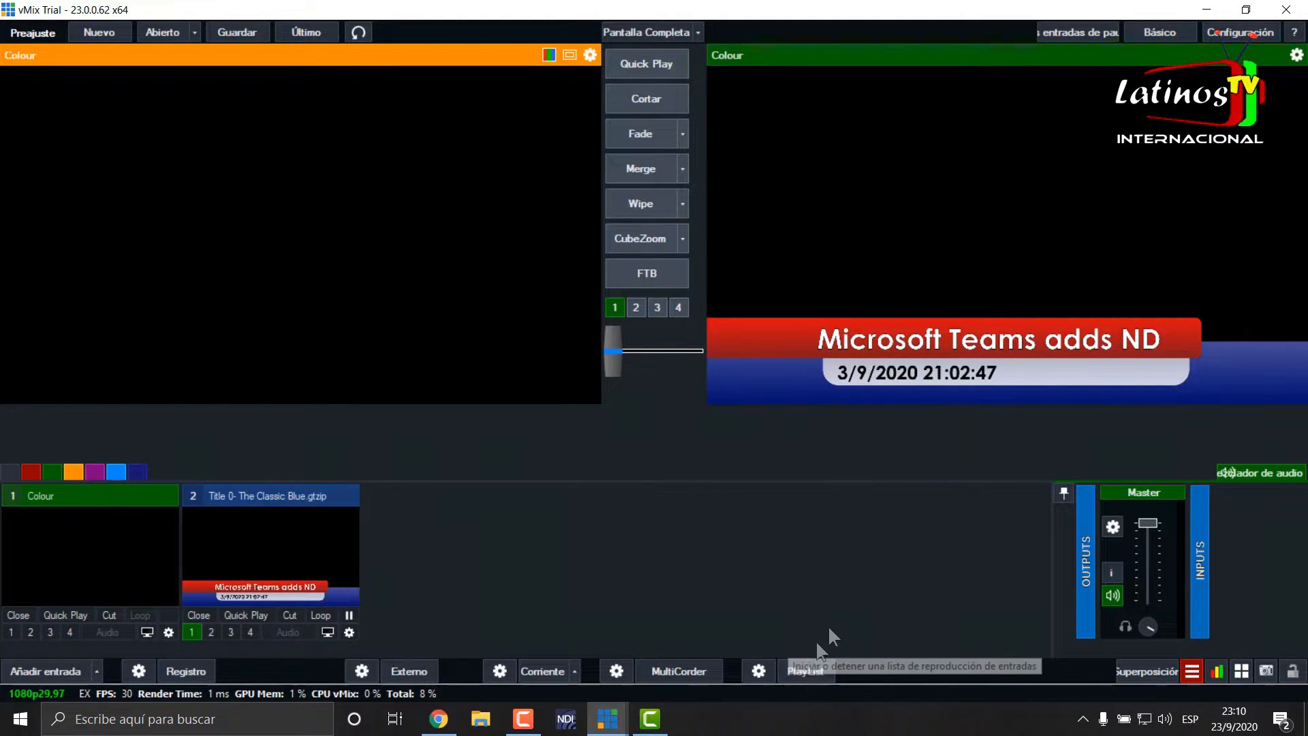
- Review the RSS feed's rows and automatic advance settings in the Data Sources Manager, then close it
{"action": "left_click", "coordinate": [1191, 673]}
{"action": "left_click", "coordinate": [1118, 517]}
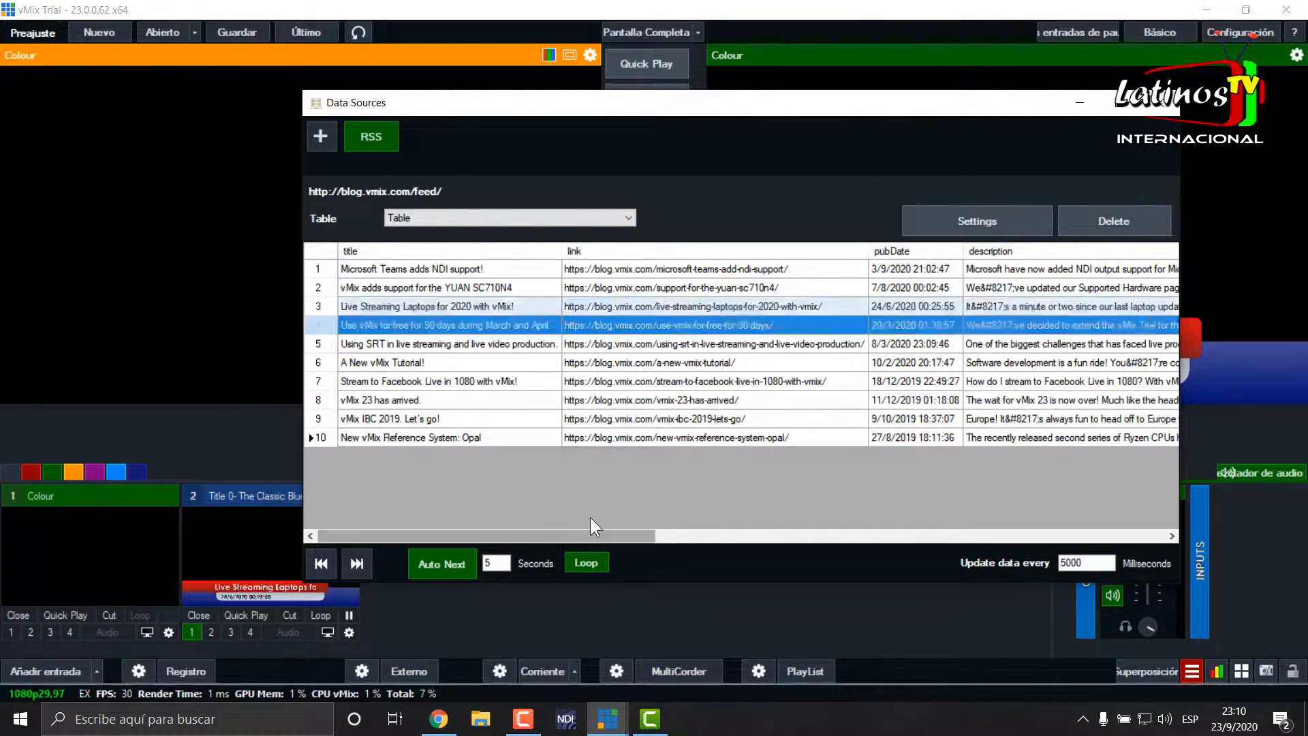
{"action": "left_click", "coordinate": [1166, 106]}
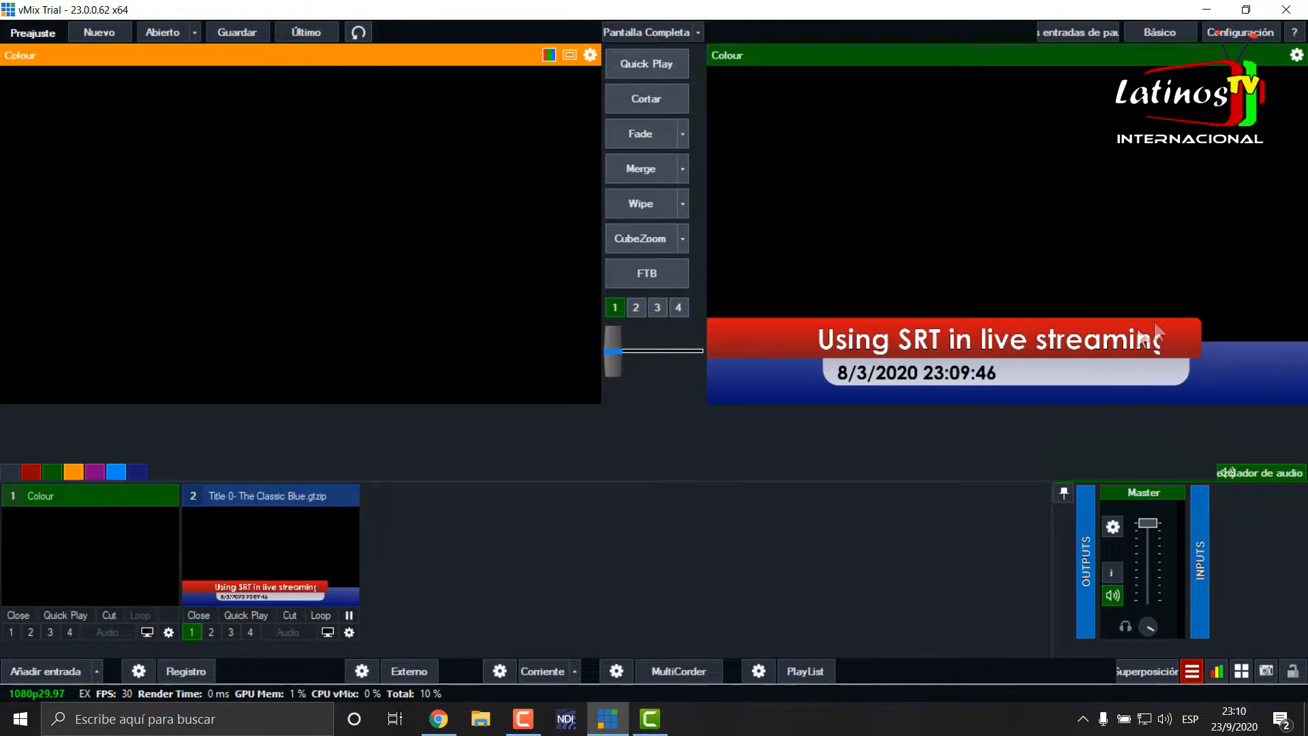
- Reopen the Classic Blue title in the Title Editor to check its Headline.Text field, then close it
{"action": "right_click", "coordinate": [310, 543]}
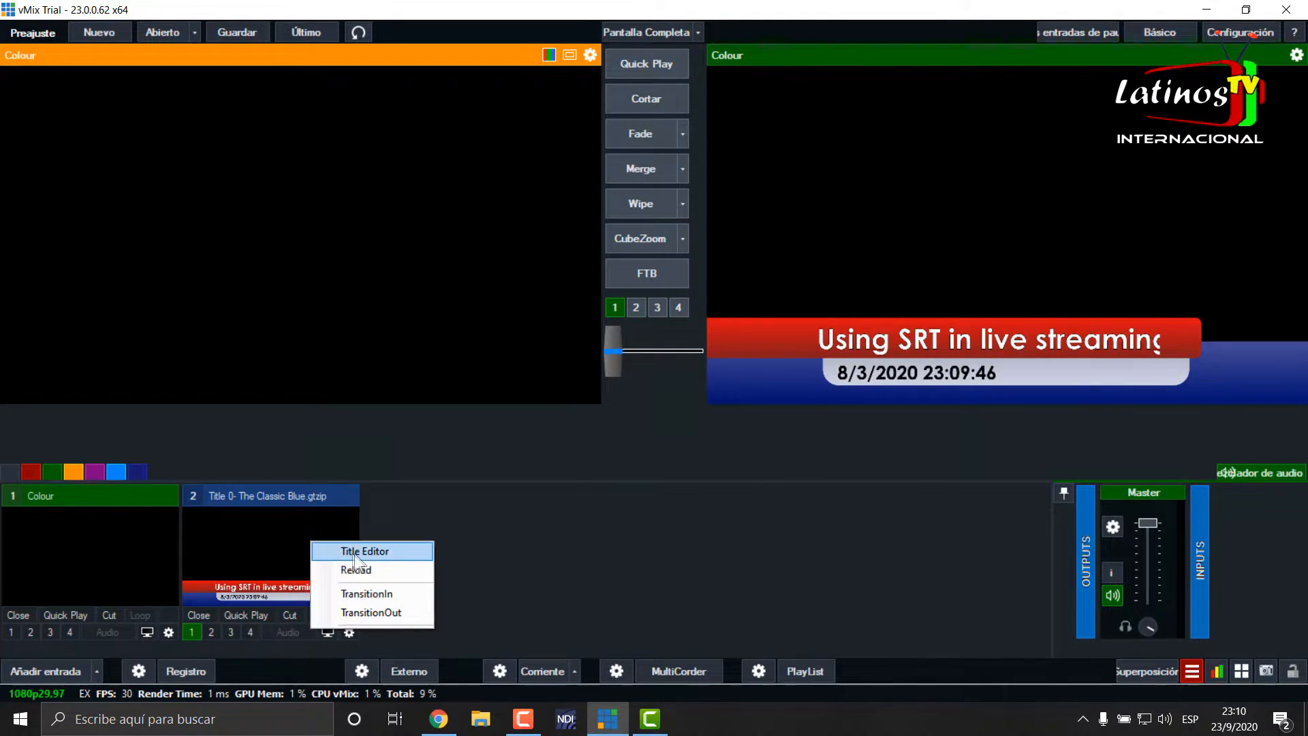
{"action": "left_click", "coordinate": [353, 549]}
{"action": "left_click_drag", "start_coordinate": [723, 162], "coordinate": [565, 103]}
{"action": "type", "text": "Stream to Facebook Live in 1080 with vMix!"}
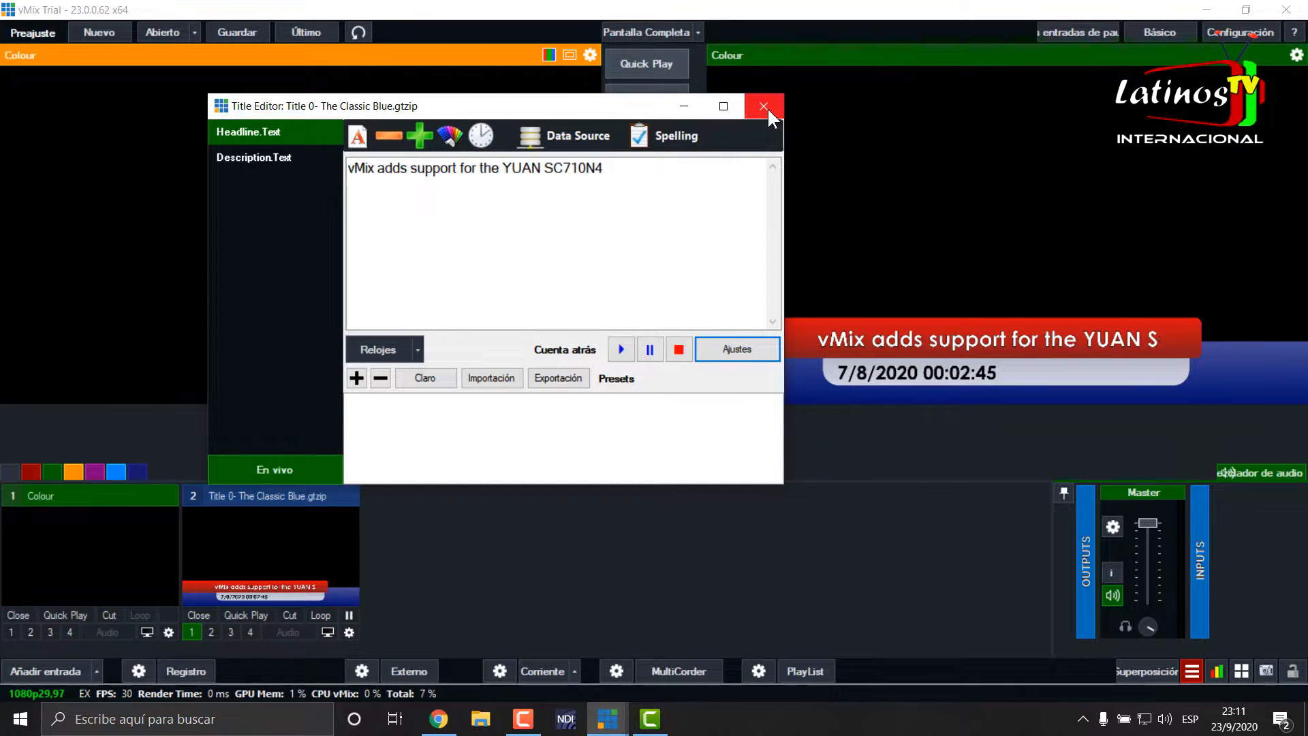
{"action": "left_click", "coordinate": [764, 107]}
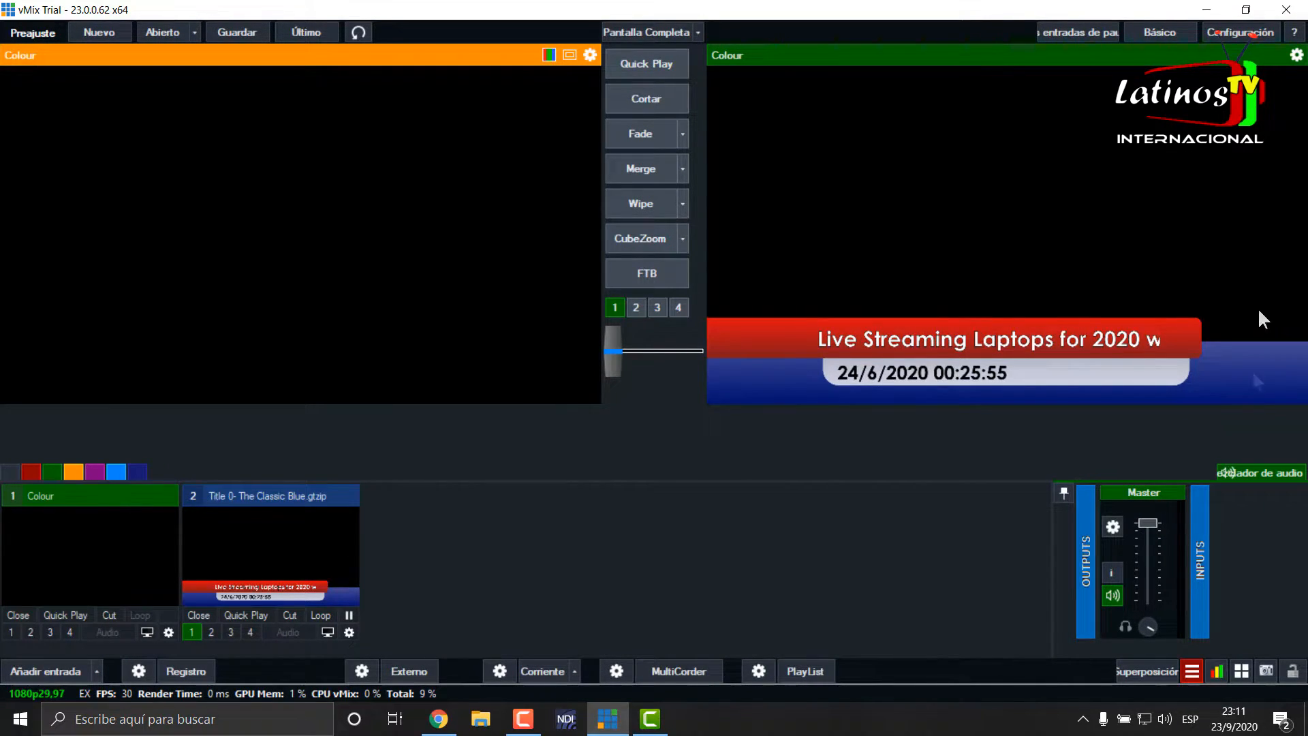
- Clear the open windows to view the ticket spreadsheet files on the desktop, then return to vMix
{"action": "left_click", "coordinate": [1208, 11]}
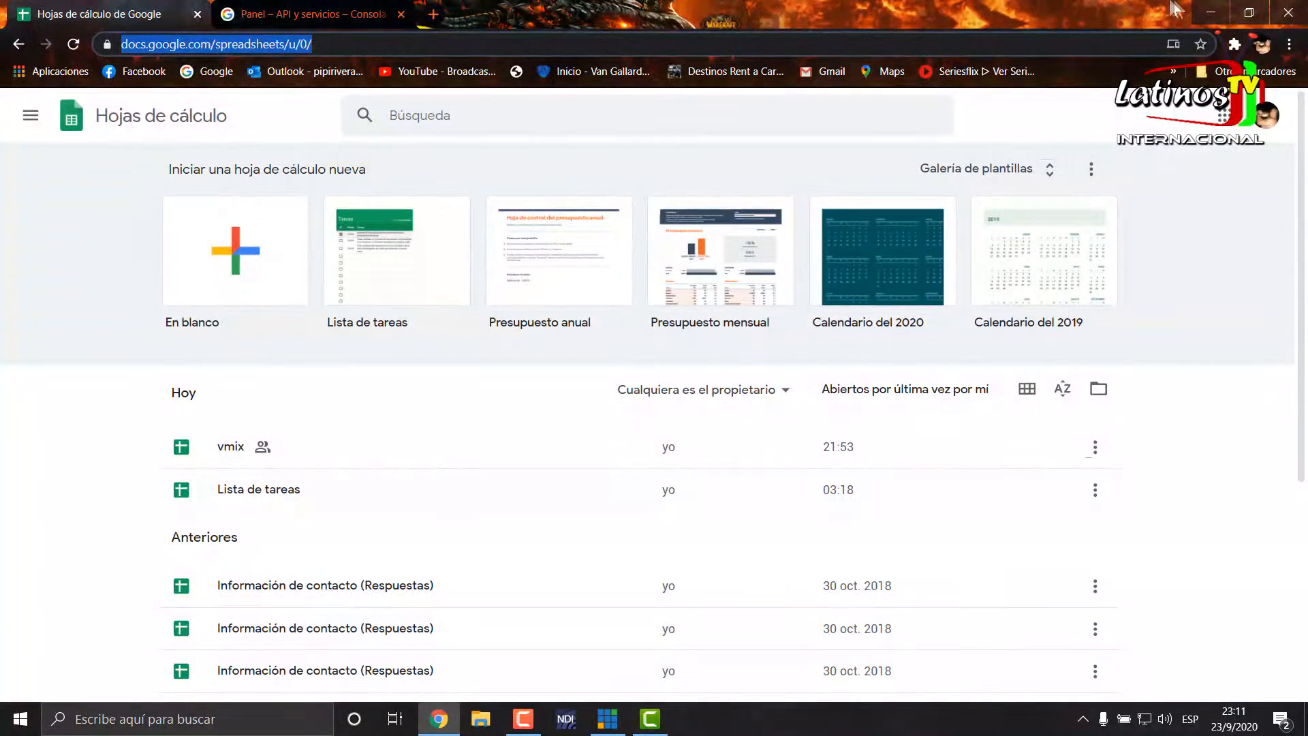
{"action": "left_click", "coordinate": [1211, 12]}
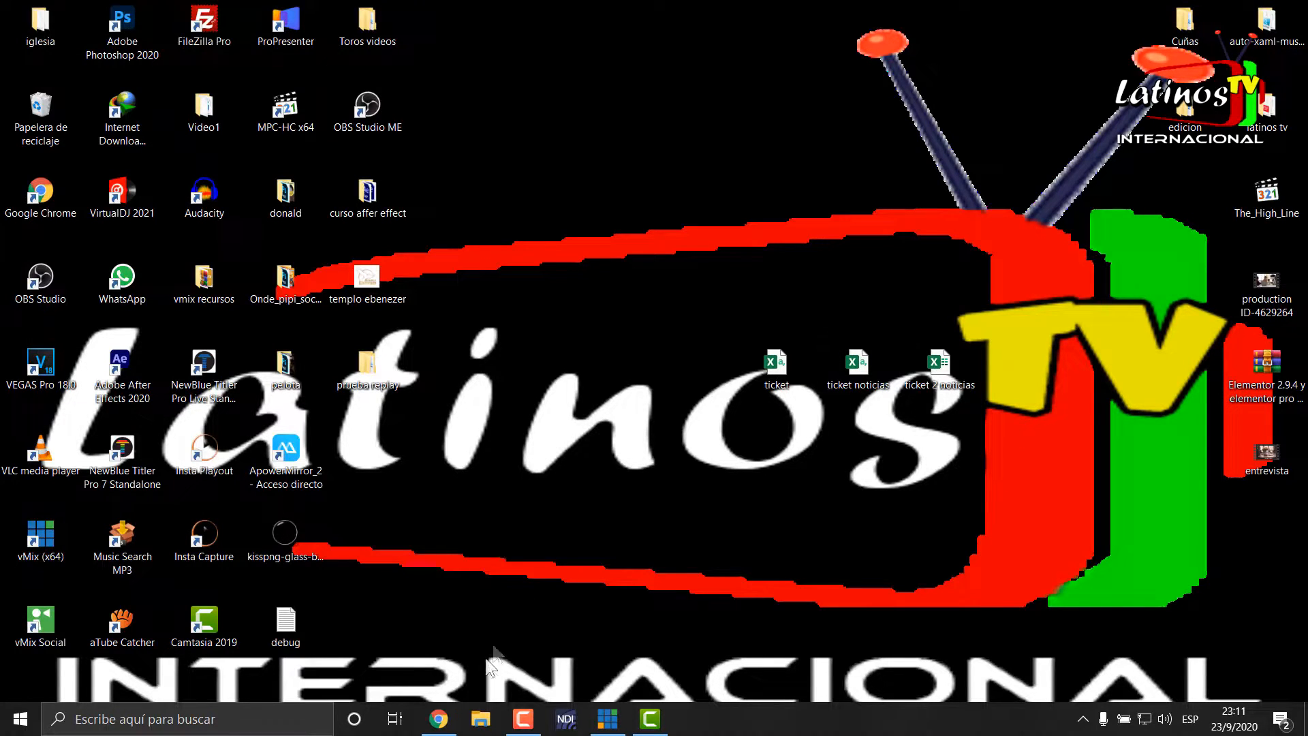
{"action": "left_click", "coordinate": [615, 720]}
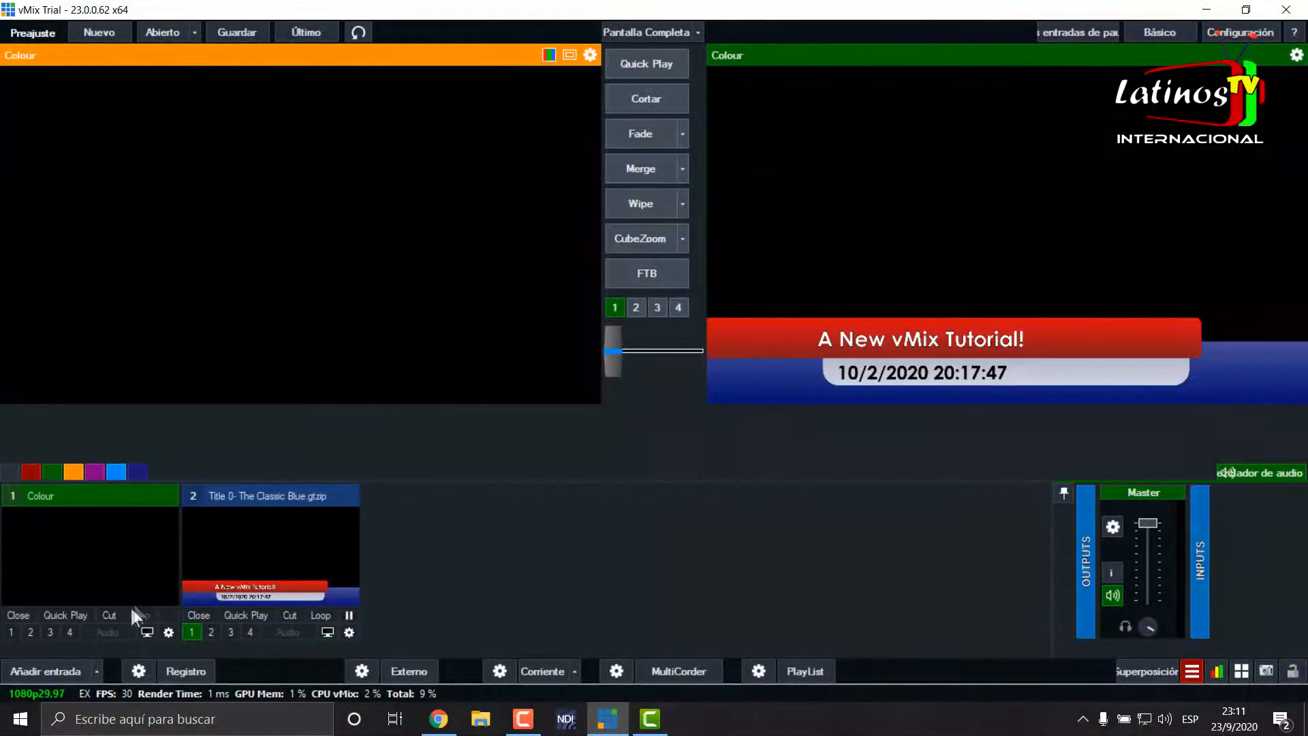
- Add the Ticker title TickerHD2 as a new input
{"action": "left_click", "coordinate": [58, 666]}
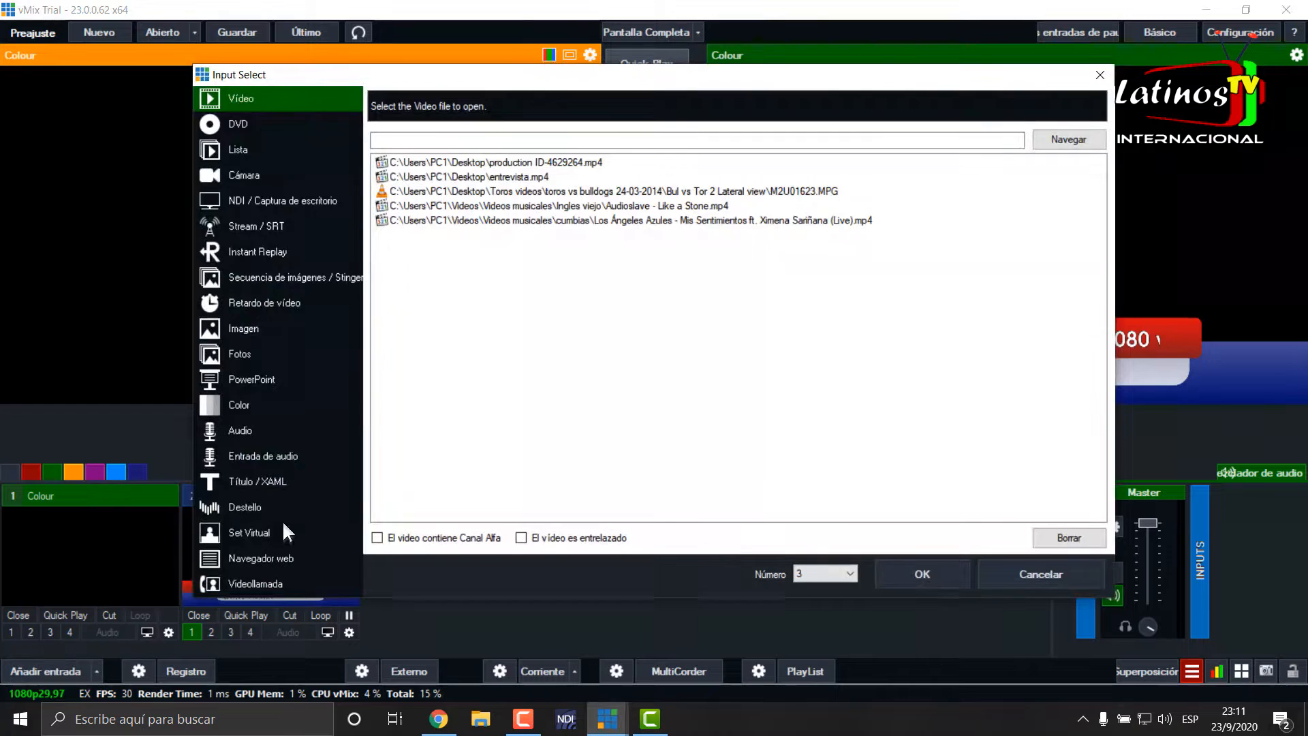
{"action": "left_click", "coordinate": [275, 484]}
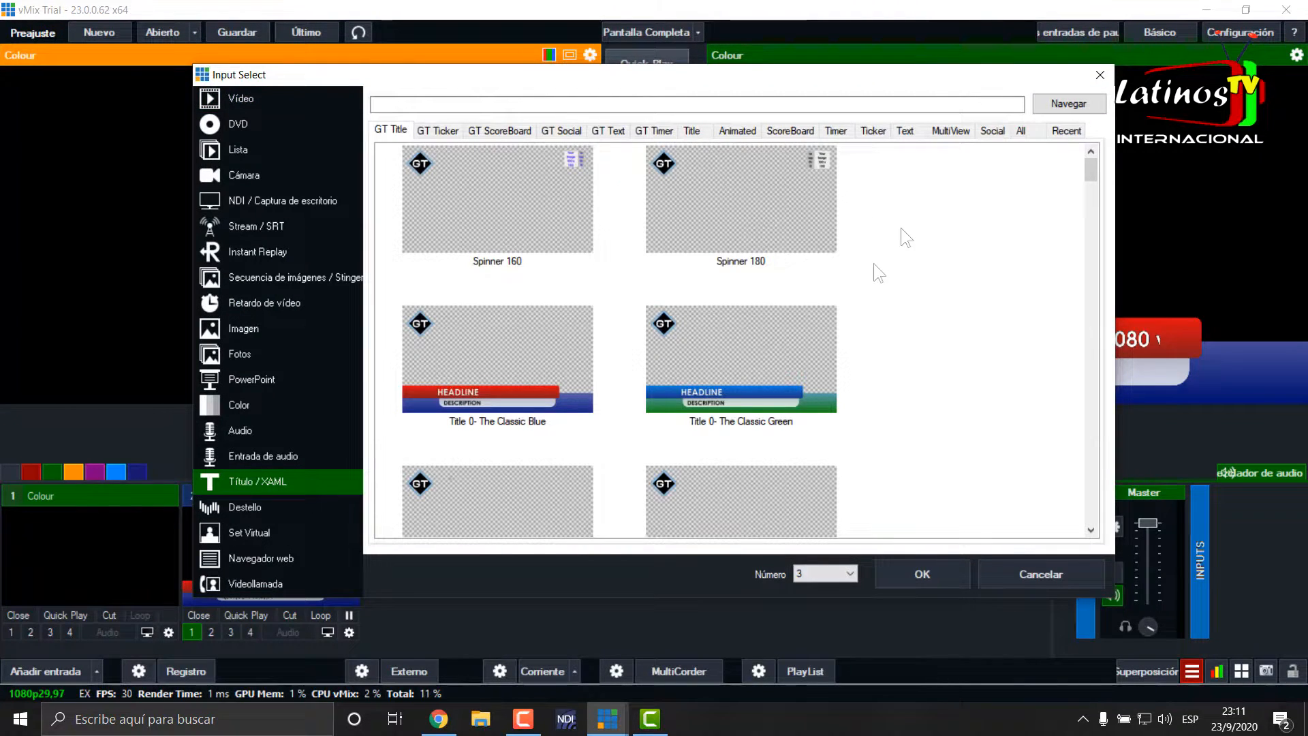
{"action": "left_click", "coordinate": [881, 129]}
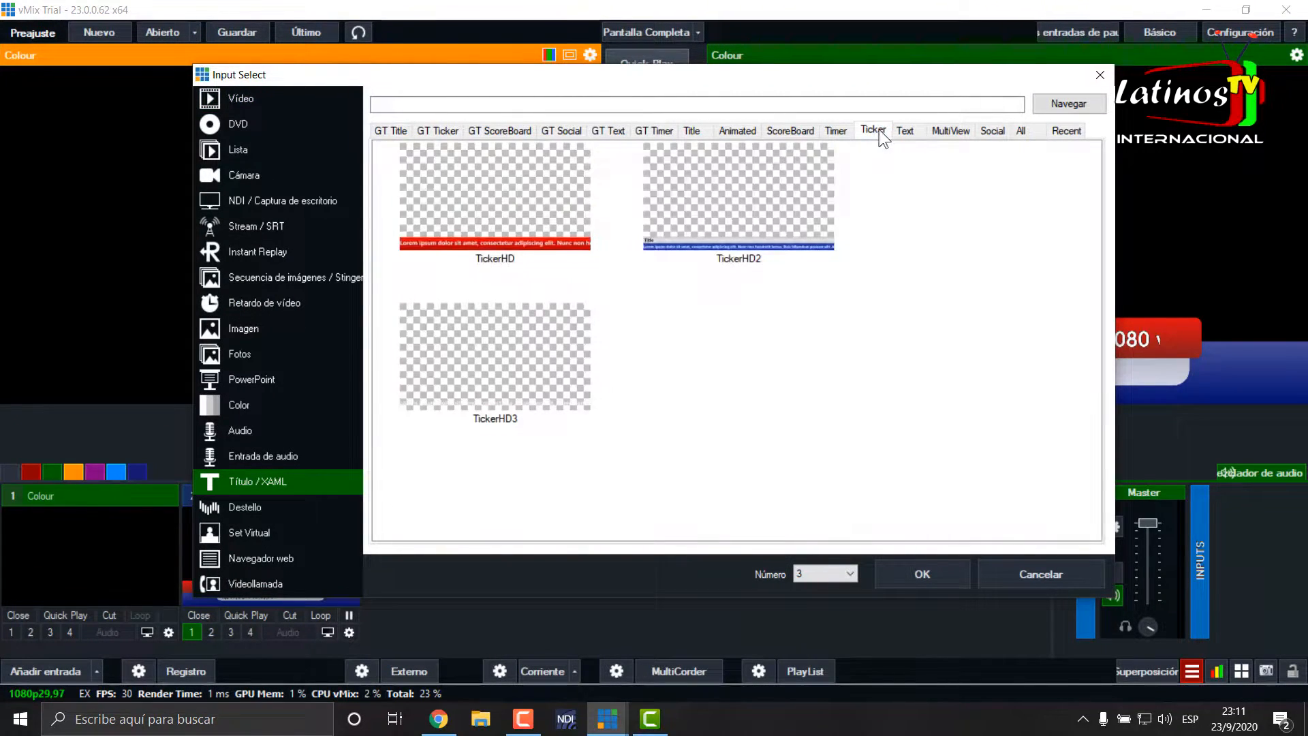
{"action": "left_click", "coordinate": [705, 243]}
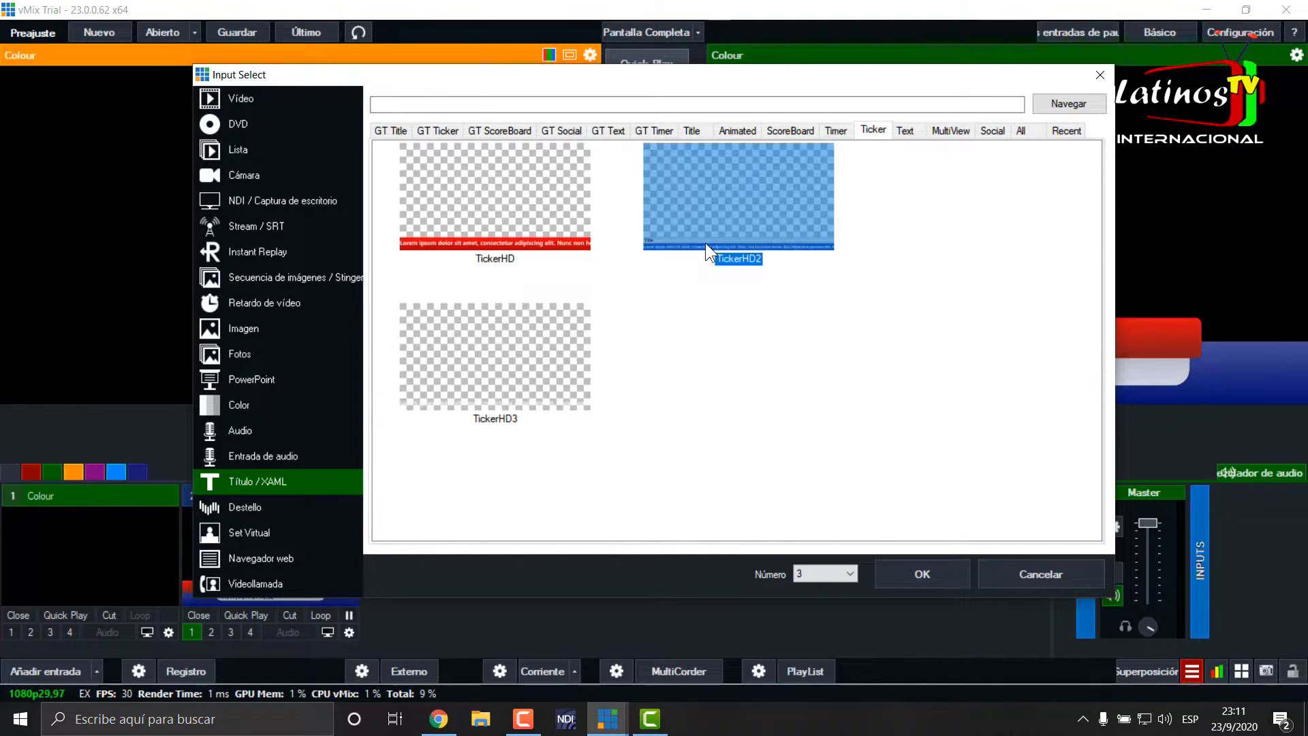
{"action": "left_click", "coordinate": [929, 567]}
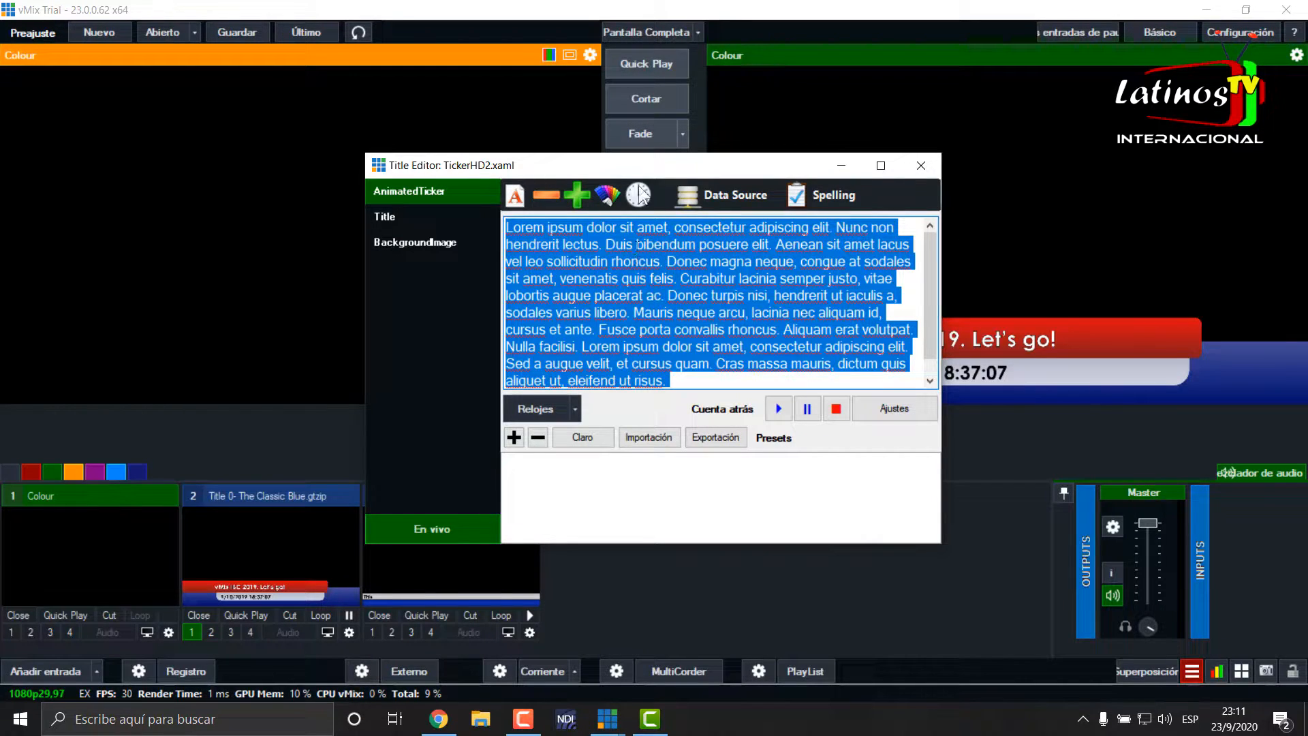
- Create a new Excel/CSV data source in the Data Sources Manager
{"action": "left_click", "coordinate": [742, 198]}
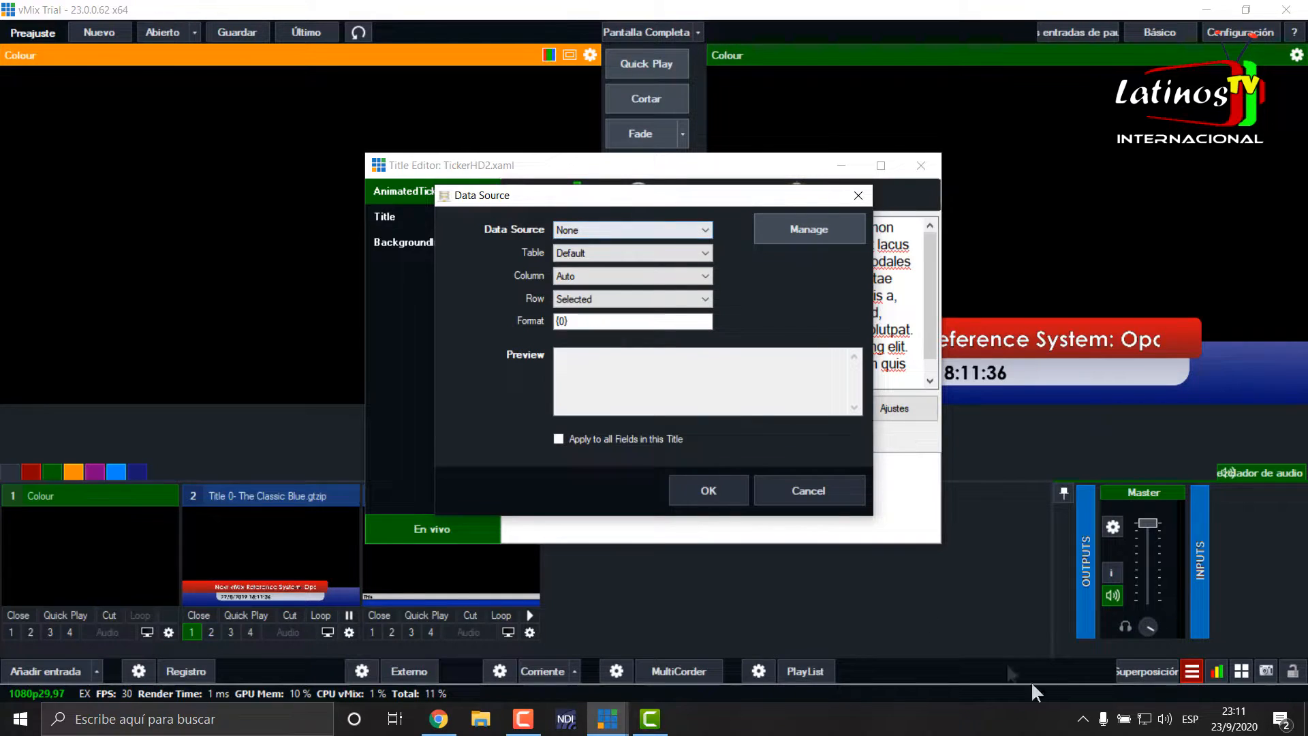
{"action": "left_click", "coordinate": [791, 494]}
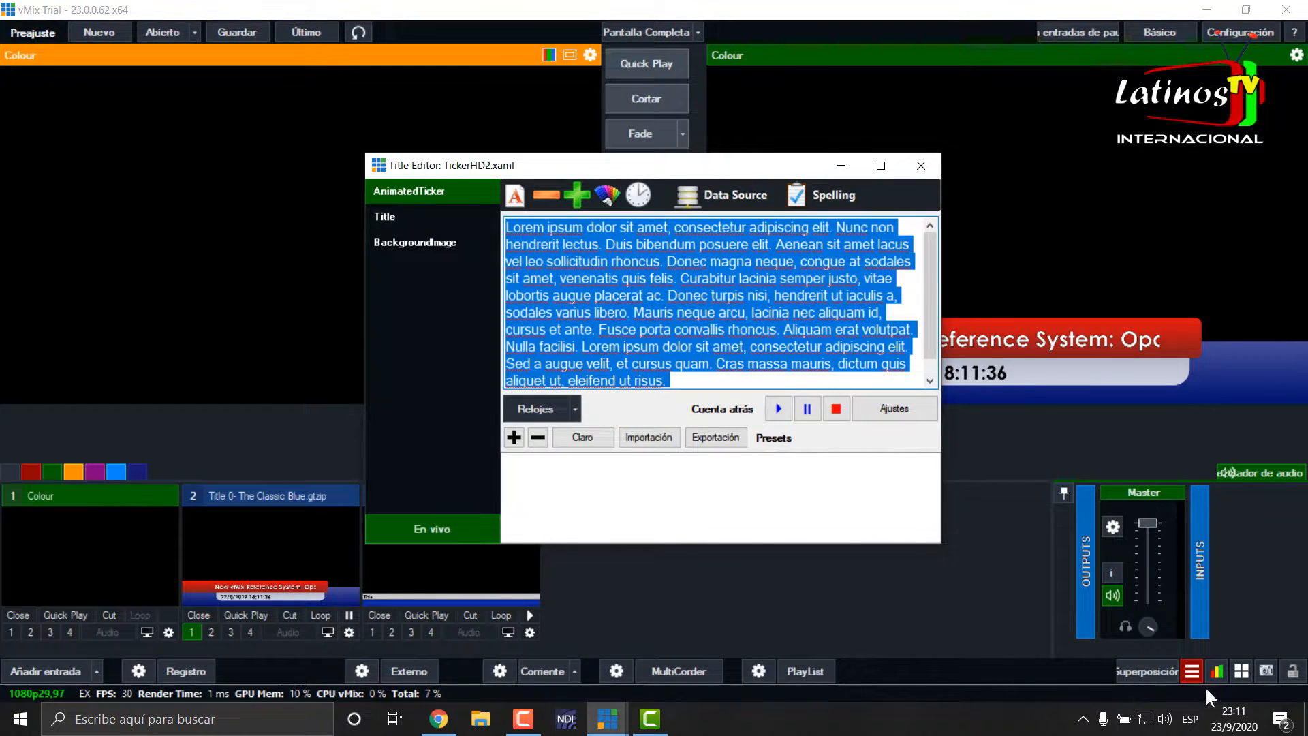
{"action": "left_click", "coordinate": [1191, 671]}
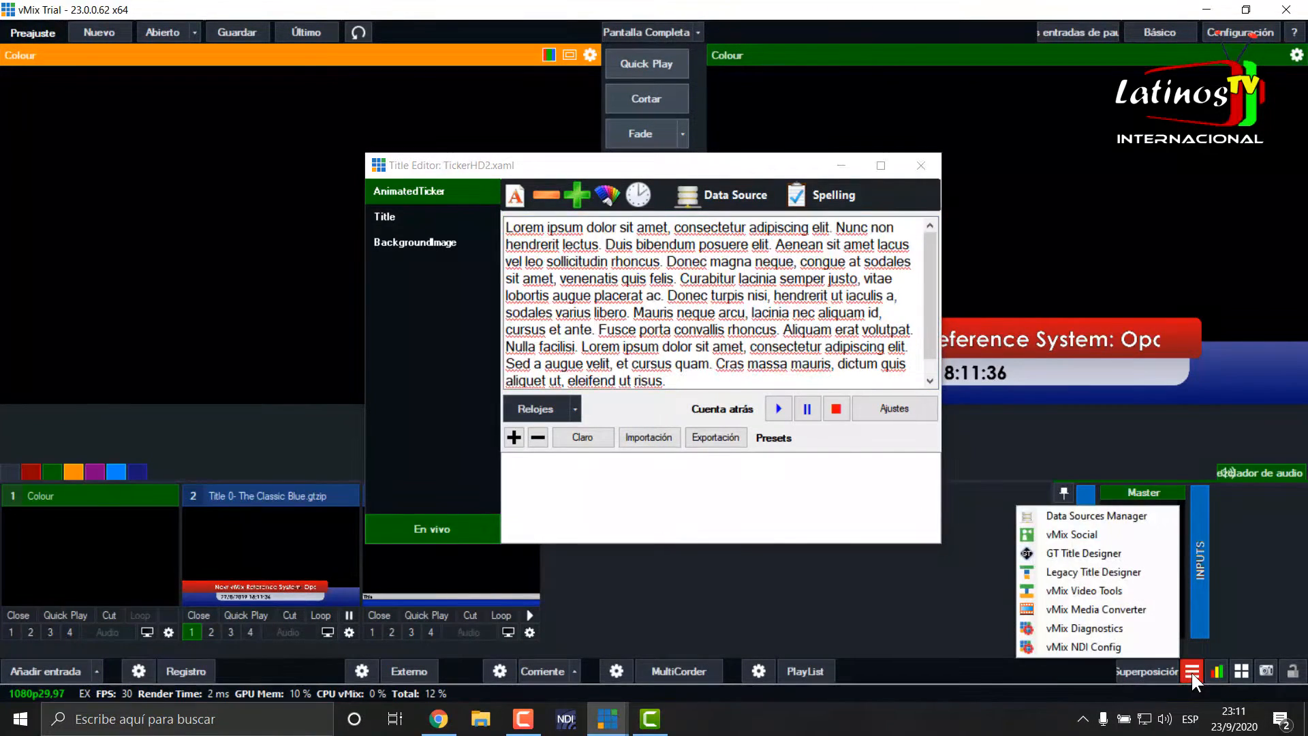
{"action": "left_click", "coordinate": [1132, 514]}
{"action": "left_click", "coordinate": [233, 148]}
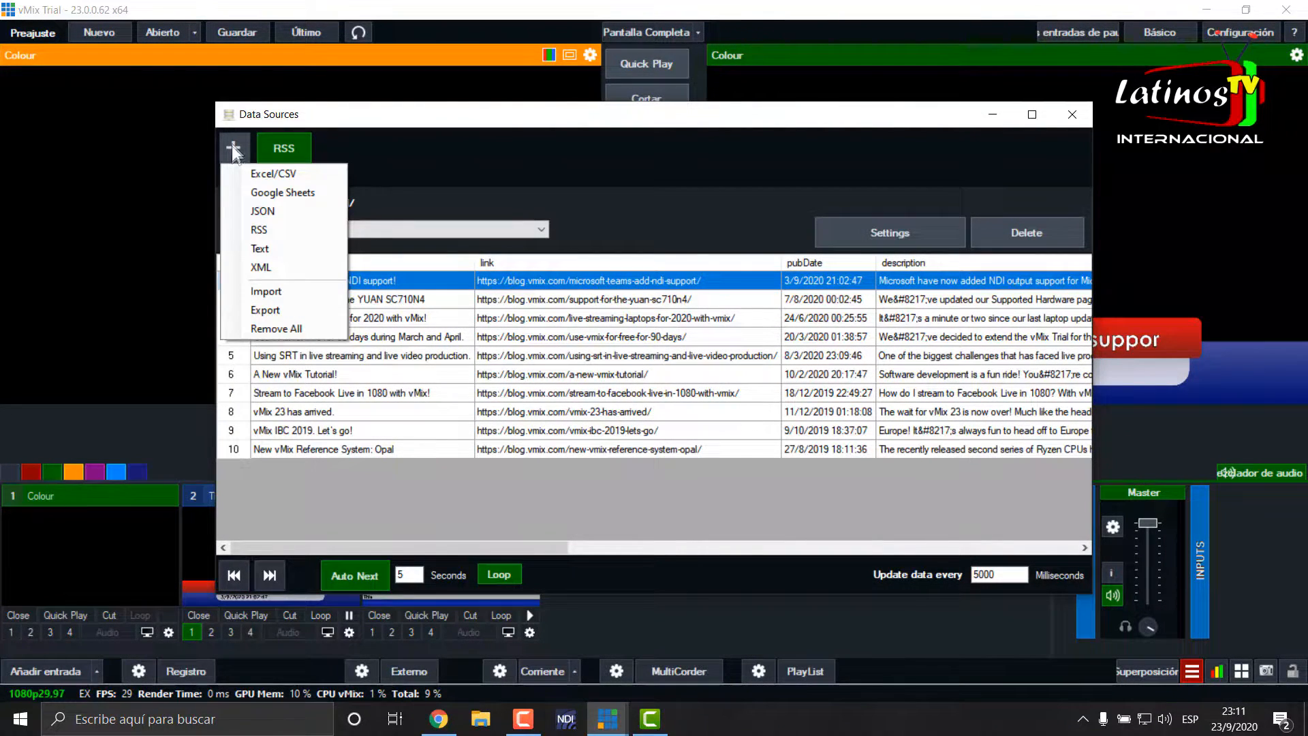
{"action": "left_click", "coordinate": [278, 175]}
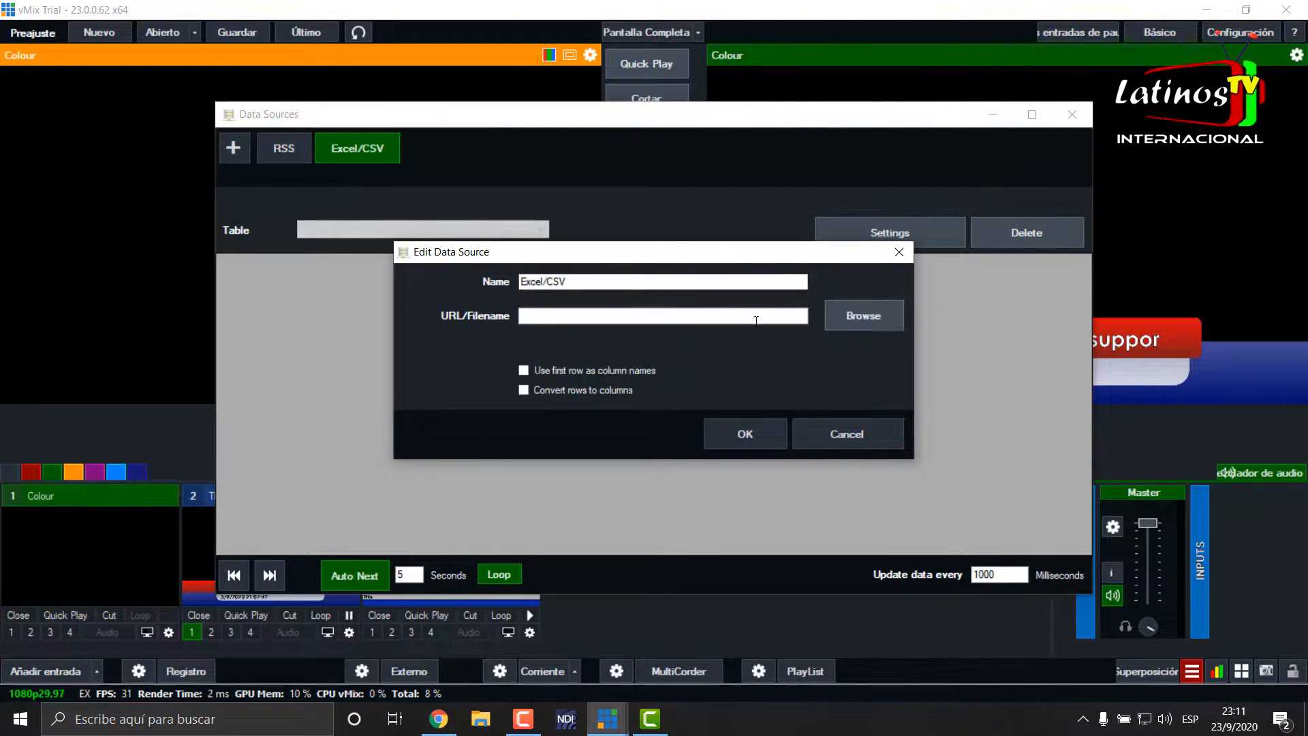
- Choose the desktop file "ticket noticias.csv" as the file for the Excel/CSV data source
{"action": "left_click", "coordinate": [864, 316]}
{"action": "scroll", "coordinate": [676, 469], "scroll_direction": "down", "scroll_amount": 5}
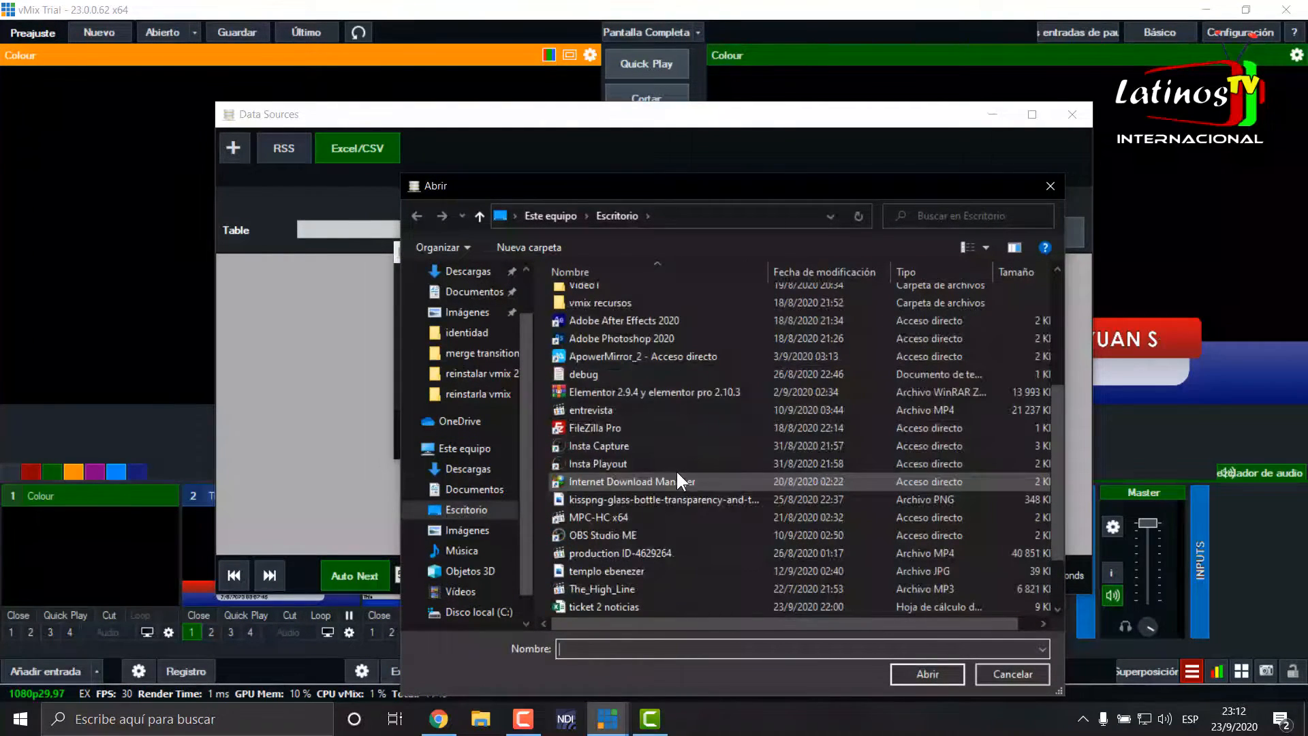
{"action": "scroll", "coordinate": [676, 469], "scroll_direction": "down", "scroll_amount": 2}
{"action": "left_click", "coordinate": [621, 552]}
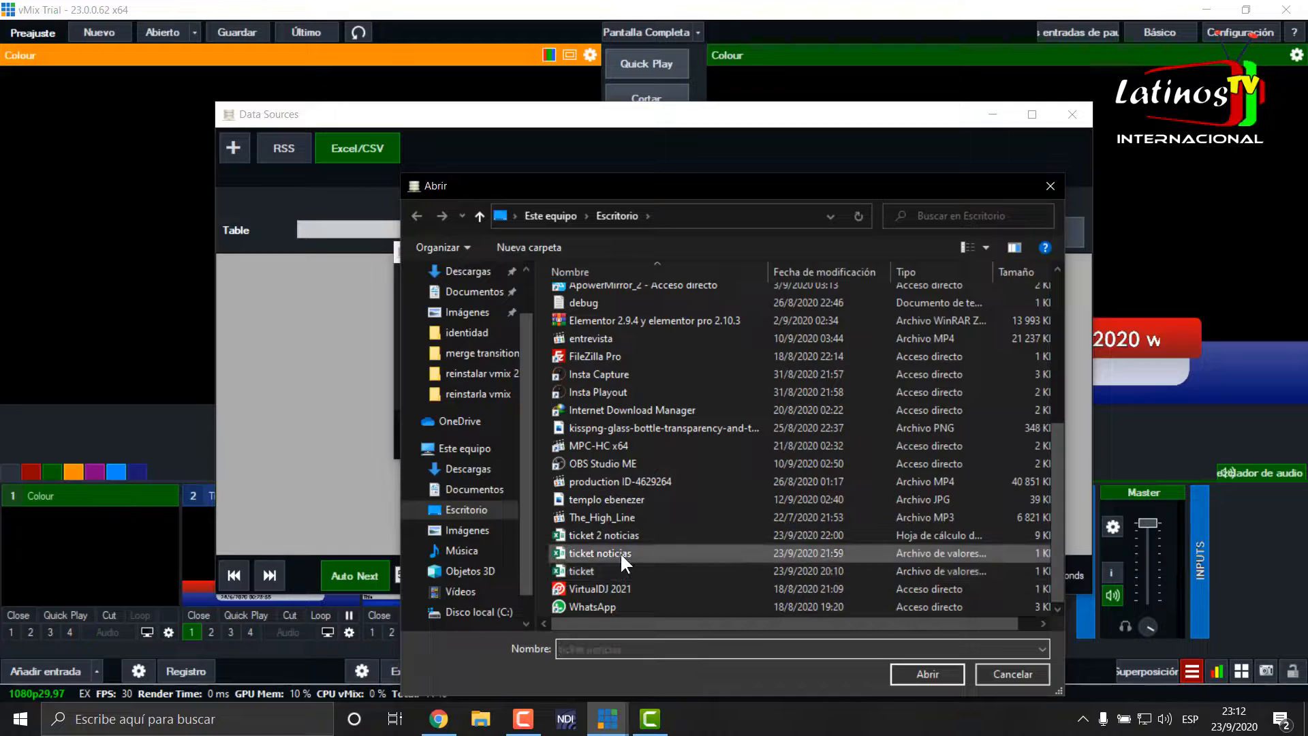
{"action": "left_click", "coordinate": [928, 674]}
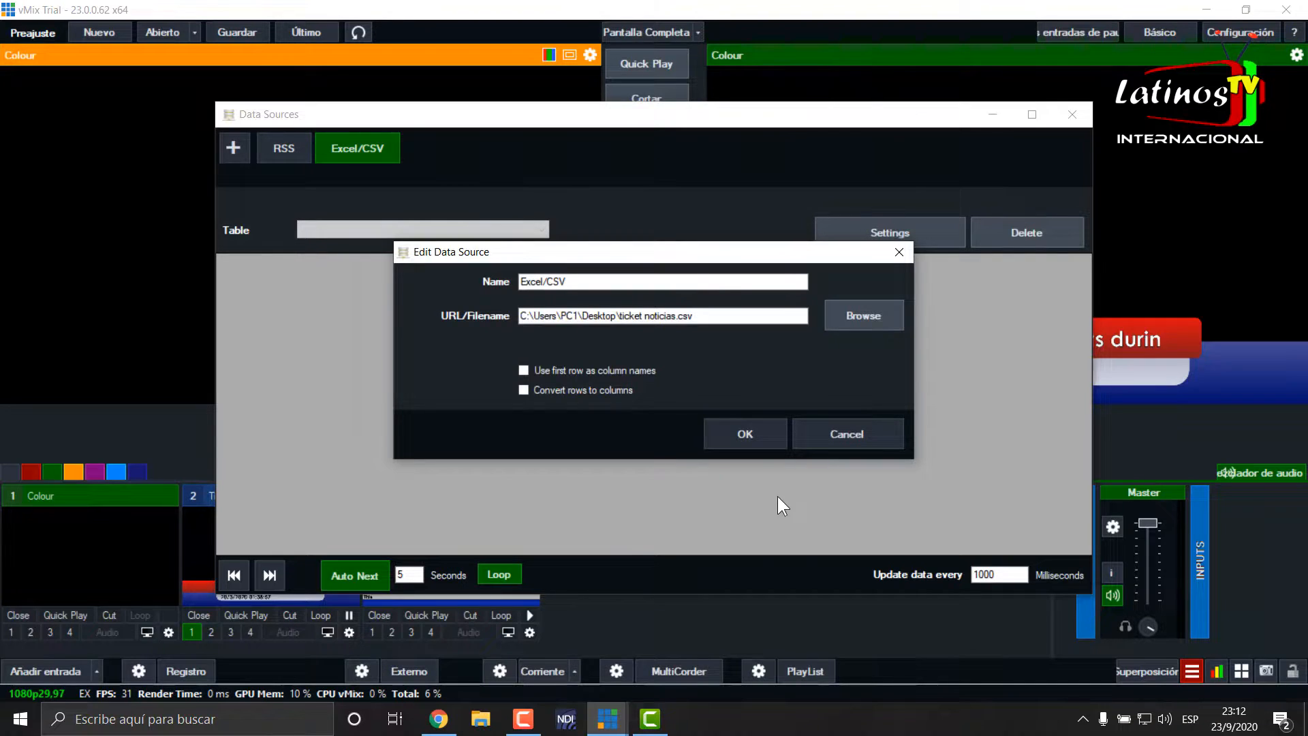
- Confirm the Excel/CSV data source and link the ticker's AnimatedTicker field to its Sheet1 table
{"action": "left_click", "coordinate": [758, 432]}
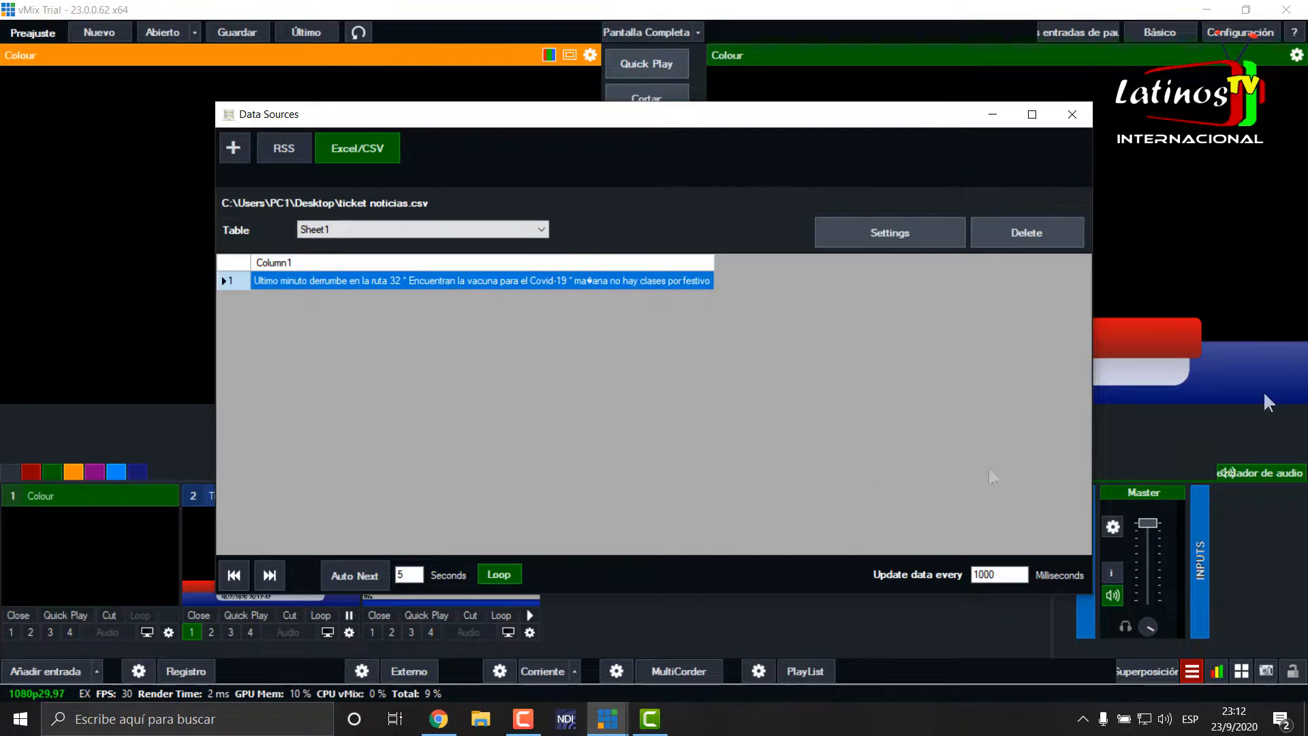
{"action": "left_click", "coordinate": [1073, 114]}
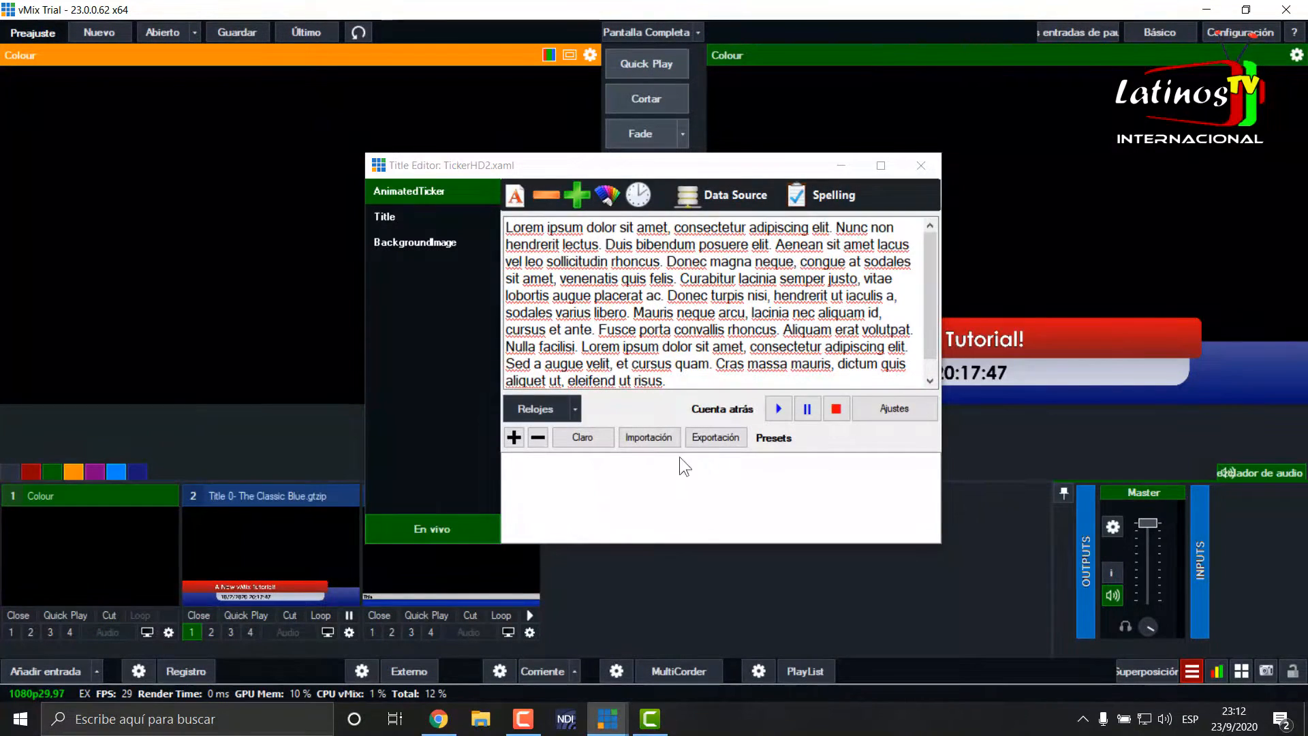
{"action": "left_click", "coordinate": [754, 199]}
{"action": "left_click", "coordinate": [723, 203]}
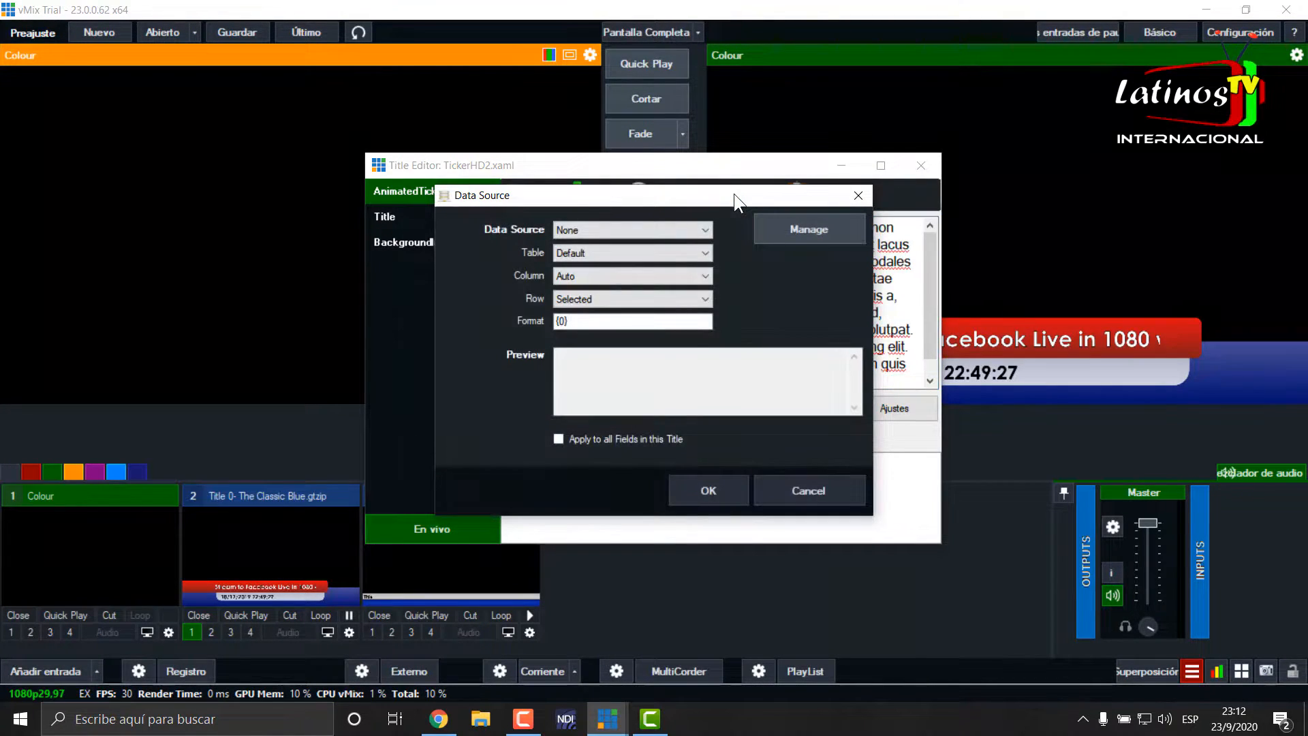
{"action": "left_click", "coordinate": [700, 228]}
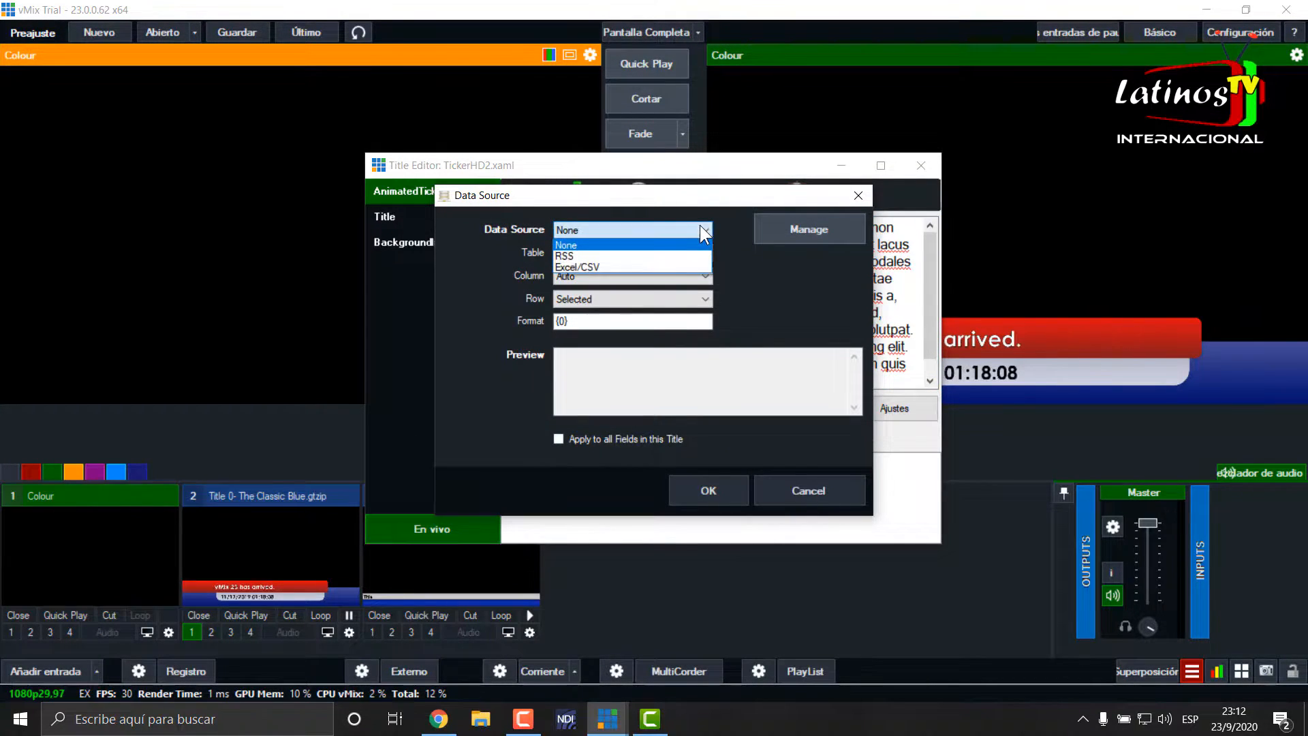
{"action": "left_click", "coordinate": [591, 265]}
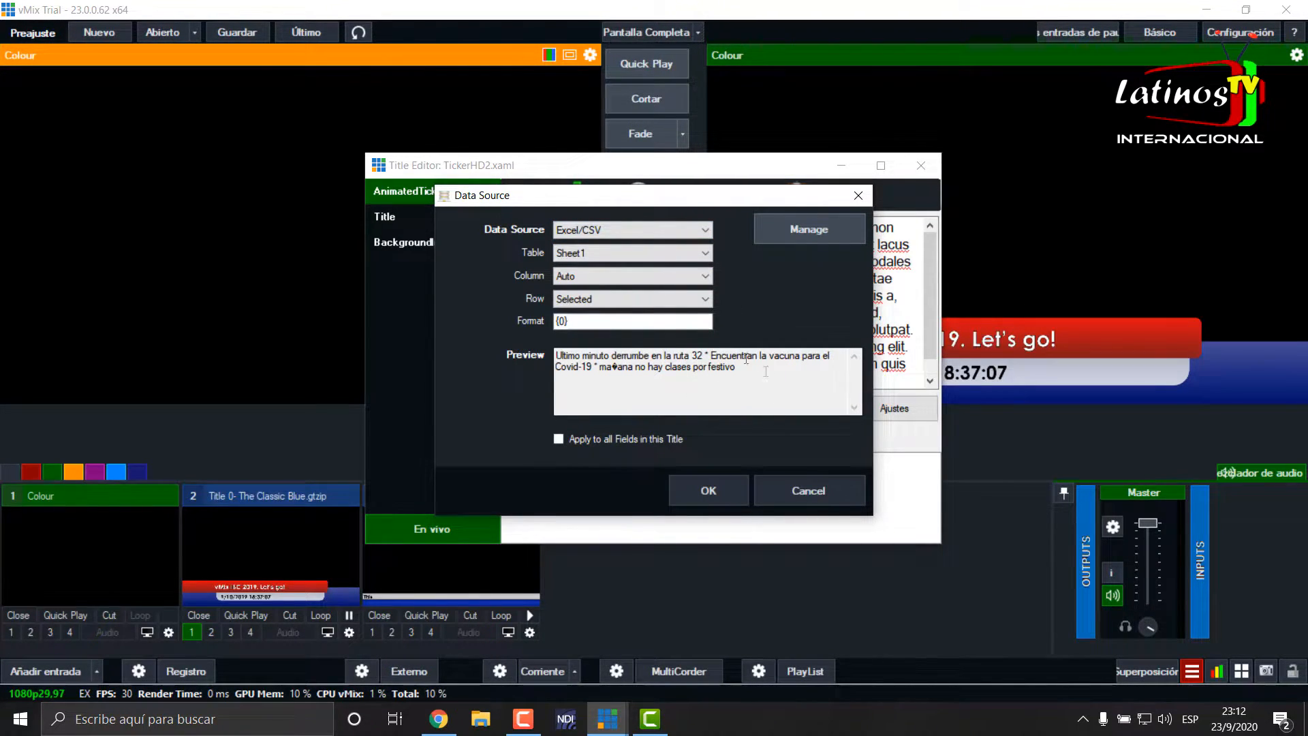
{"action": "left_click", "coordinate": [707, 491]}
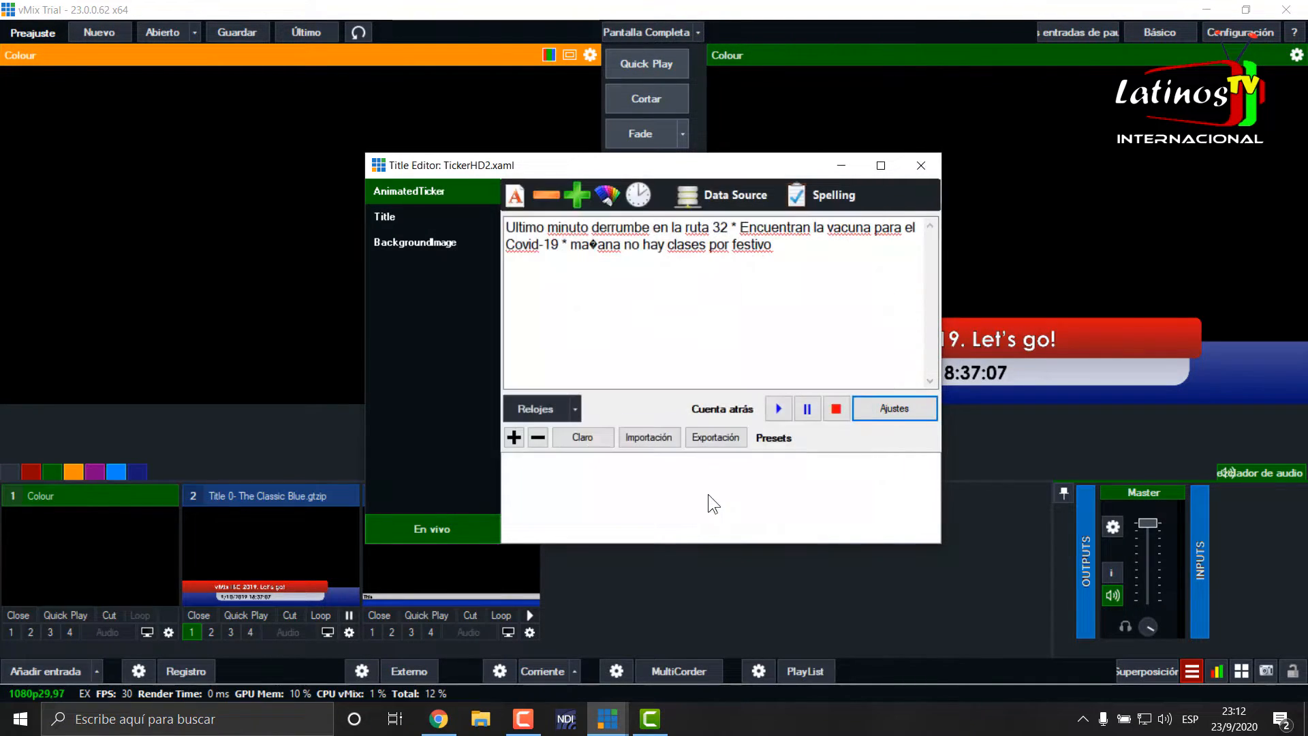
- Set the ticker's Title text to "Noticia de Ultima hora" and show TickerHD2 on air in overlay 1
{"action": "left_click", "coordinate": [383, 217]}
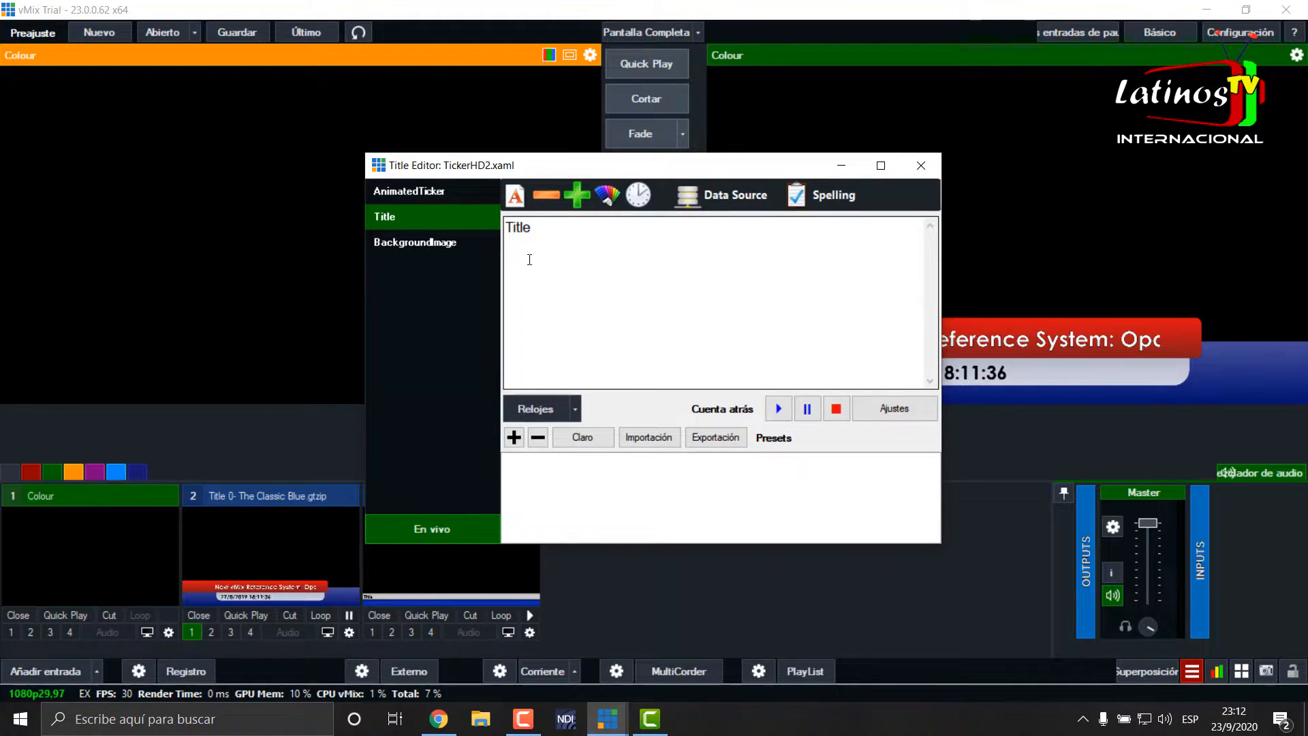
{"action": "left_click_drag", "start_coordinate": [537, 228], "coordinate": [495, 228]}
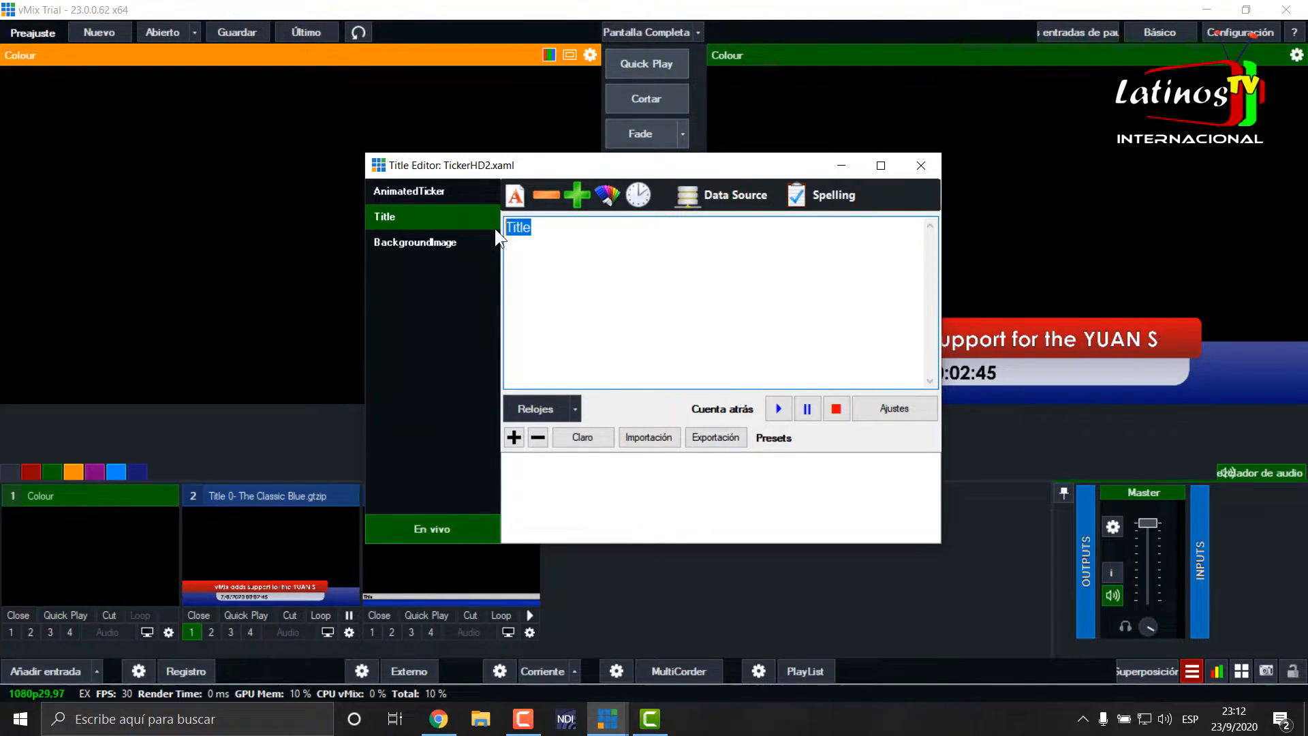
{"action": "type", "text": "oticia de "}
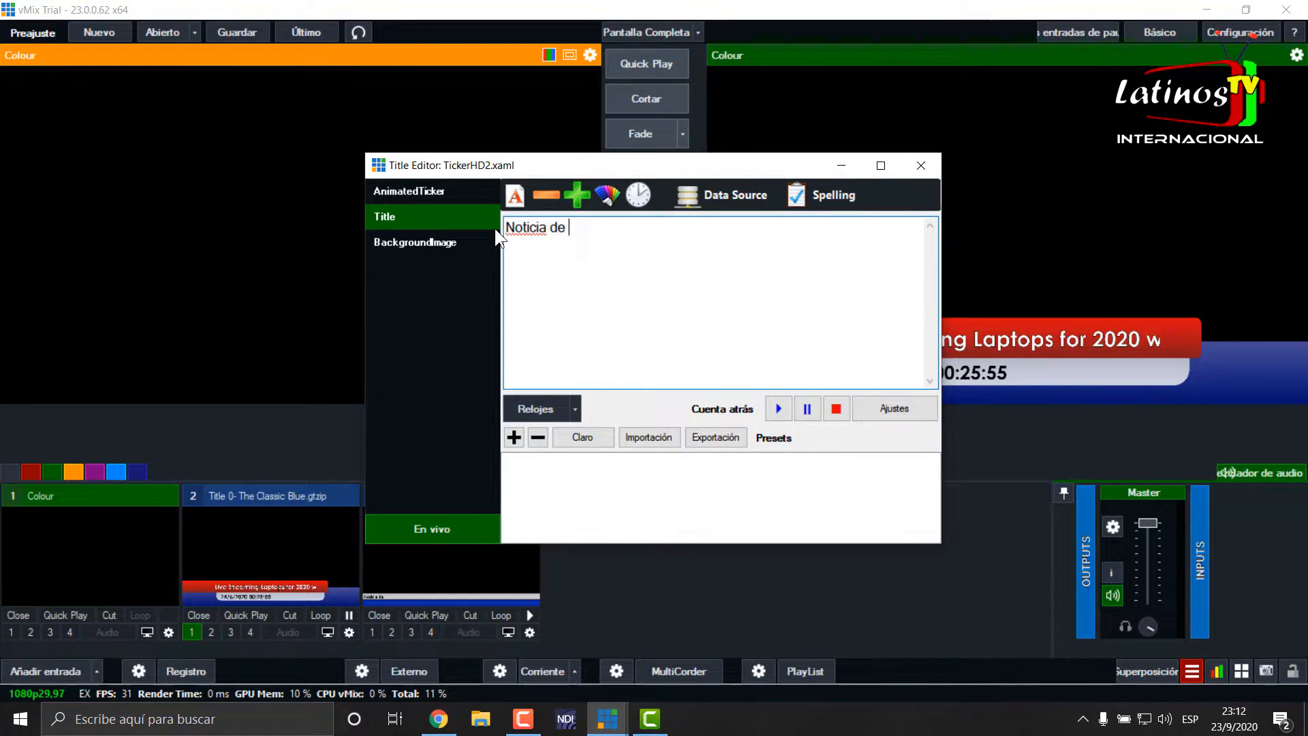
{"action": "type", "text": "Ultima hora"}
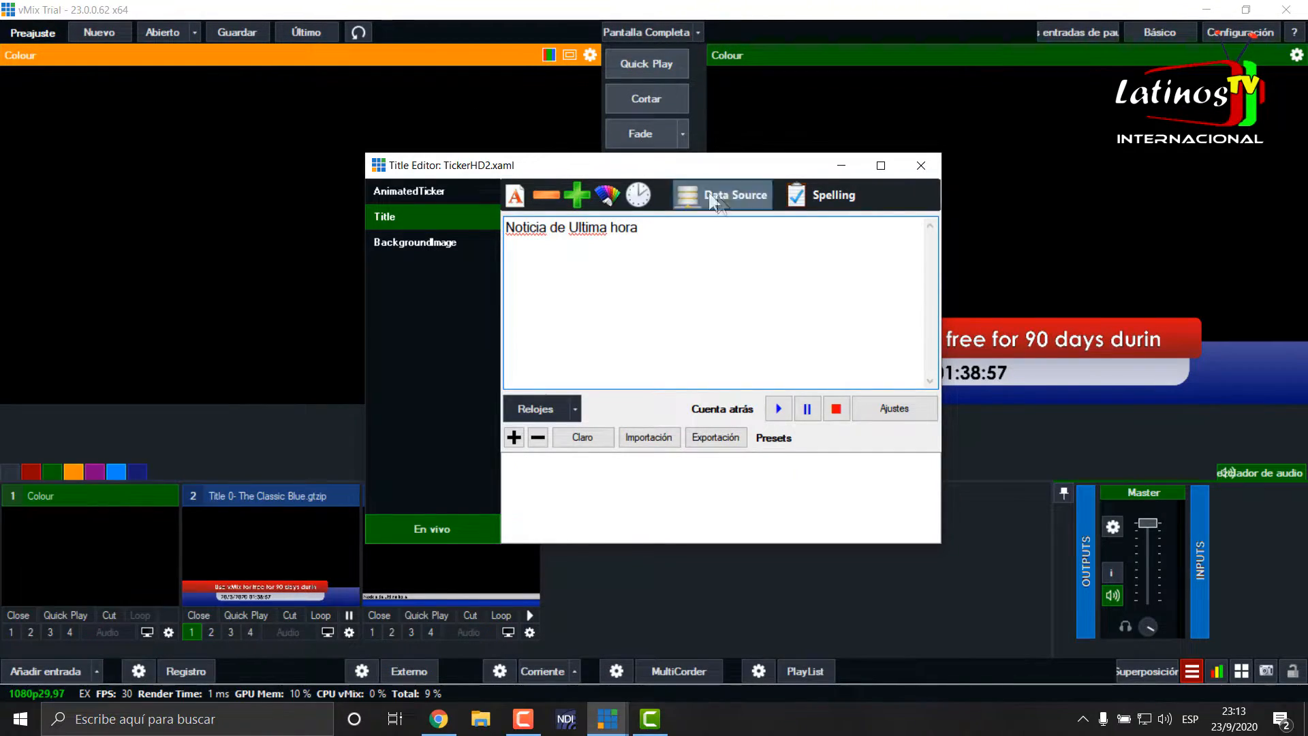
{"action": "left_click", "coordinate": [920, 163]}
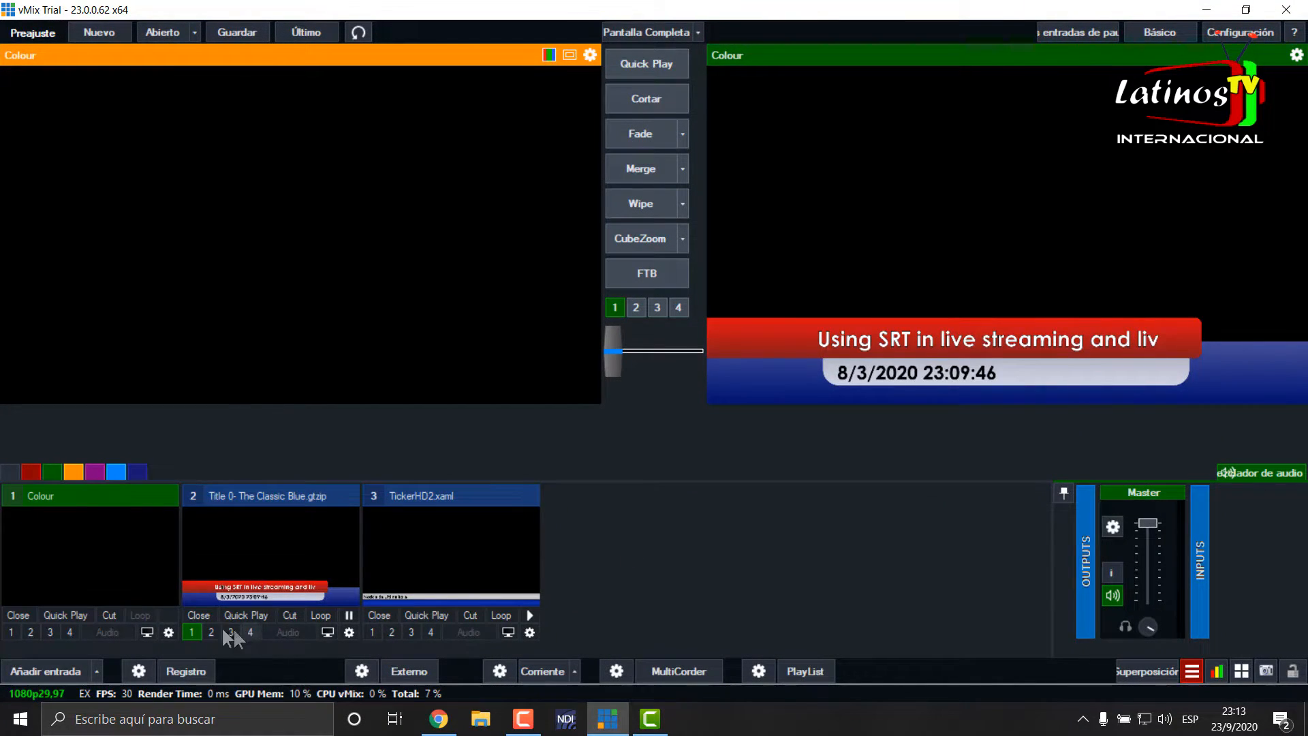
{"action": "left_click", "coordinate": [373, 631]}
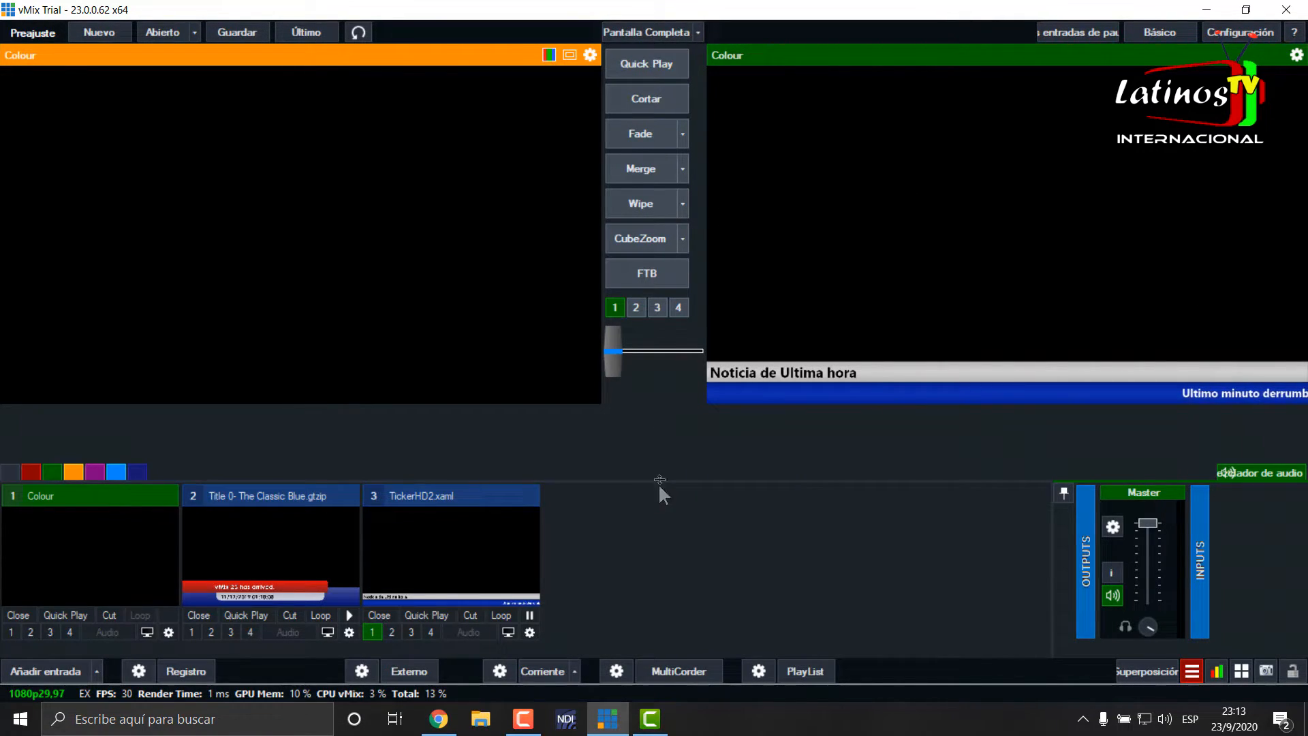
- Set the animation duration of TickerHD2's AnimatedTicker field to 00:01:00
{"action": "right_click", "coordinate": [444, 531]}
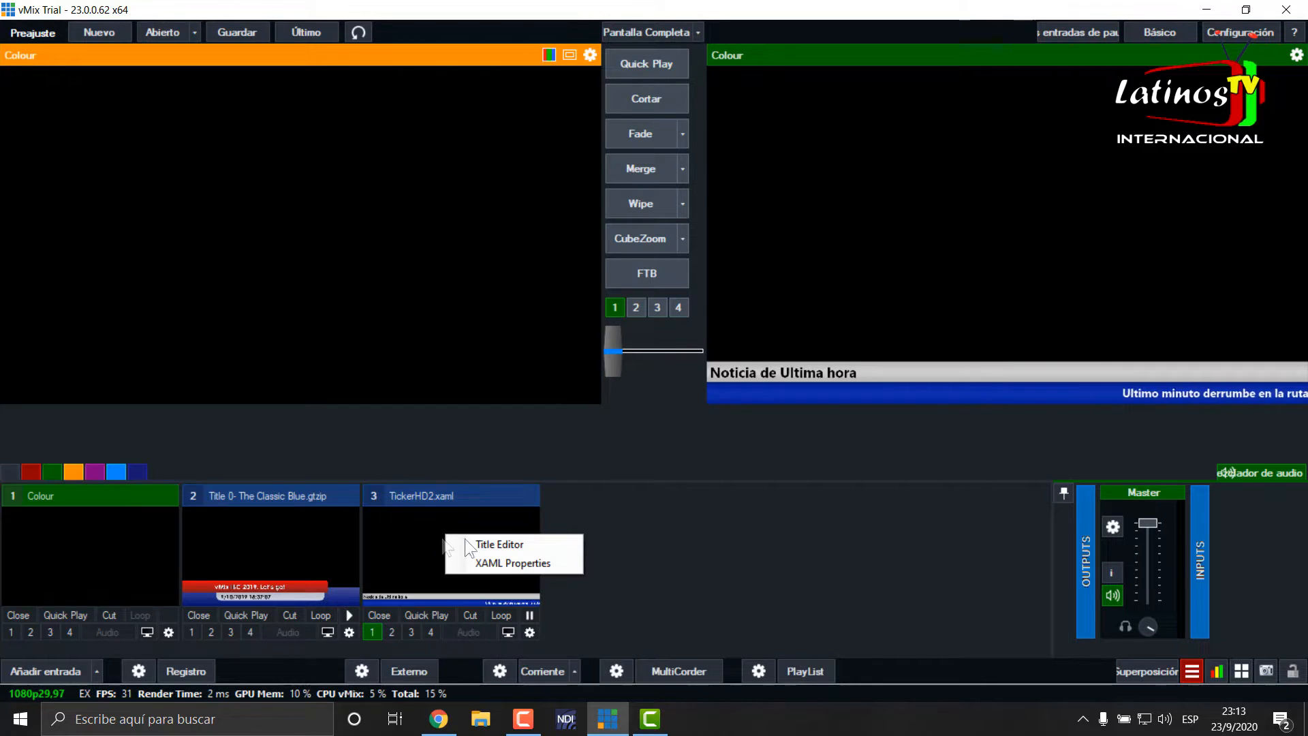
{"action": "left_click", "coordinate": [504, 546]}
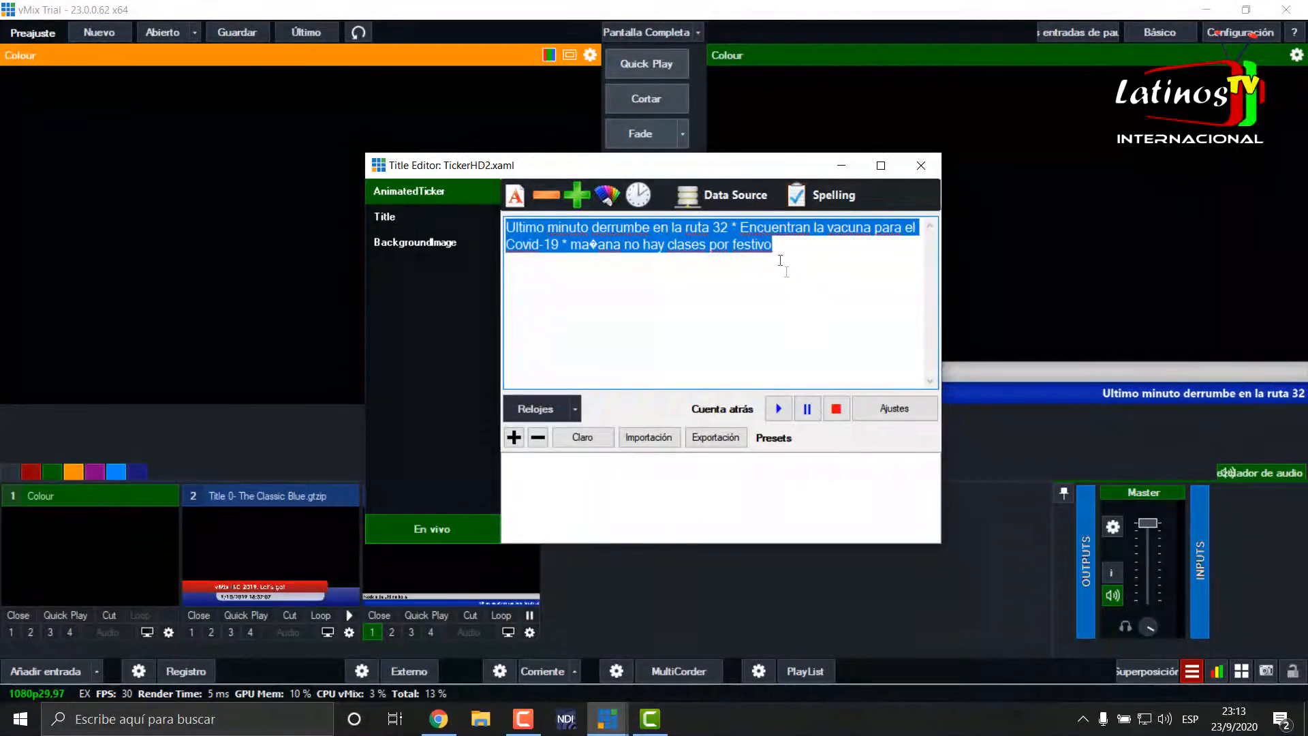
{"action": "left_click", "coordinate": [635, 195]}
{"action": "left_click", "coordinate": [631, 346]}
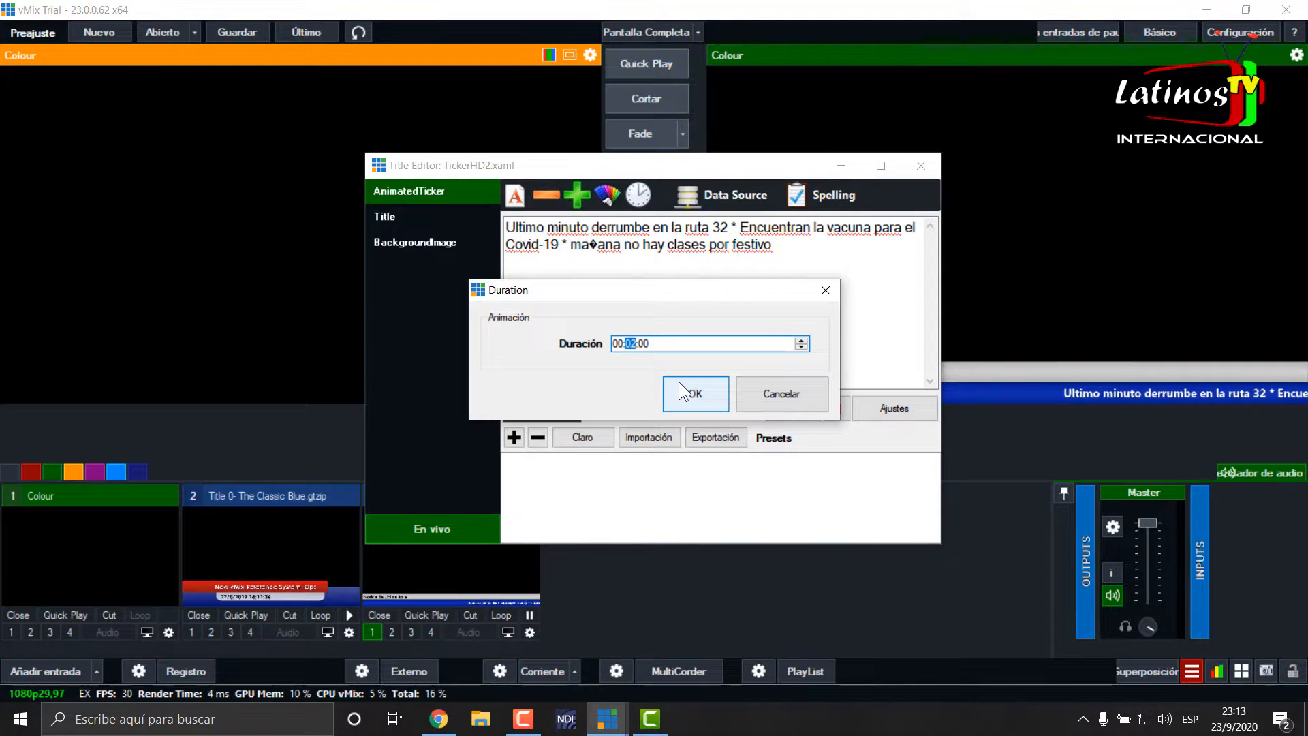
{"action": "type", "text": "1"}
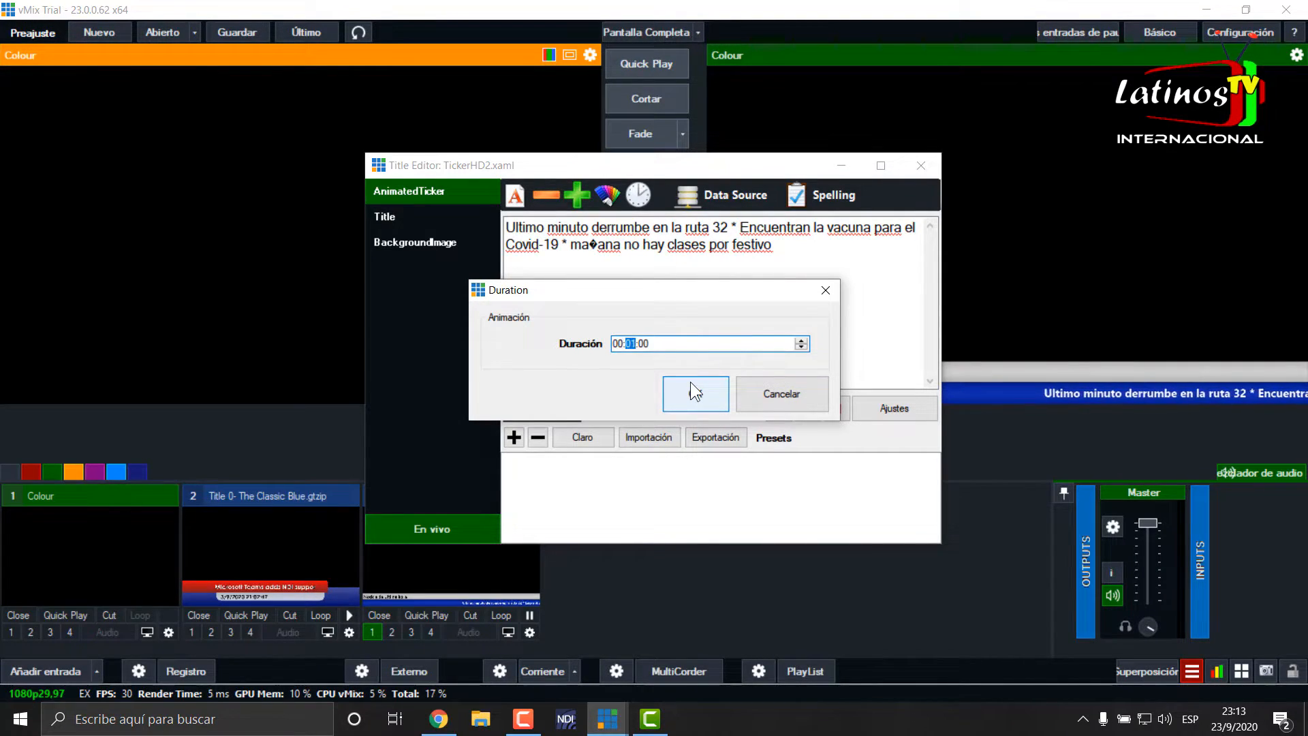
{"action": "left_click", "coordinate": [693, 401]}
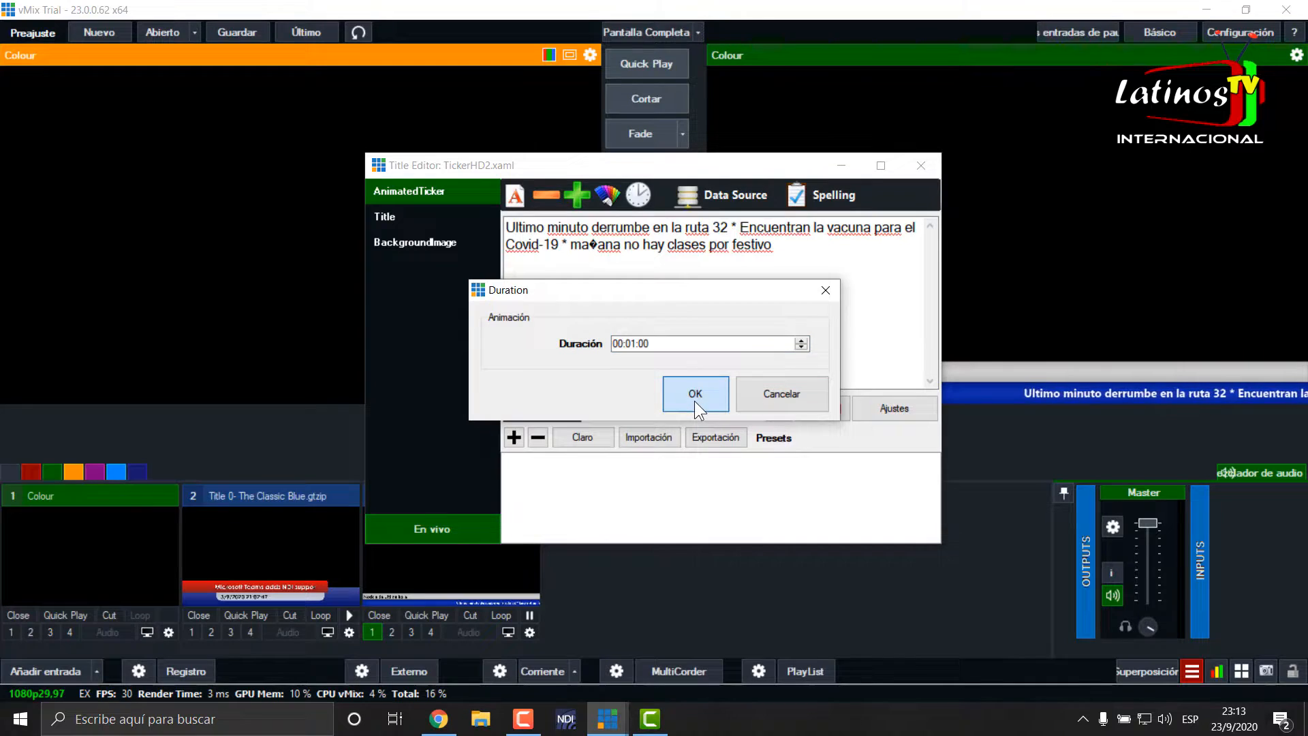
{"action": "left_click", "coordinate": [923, 165]}
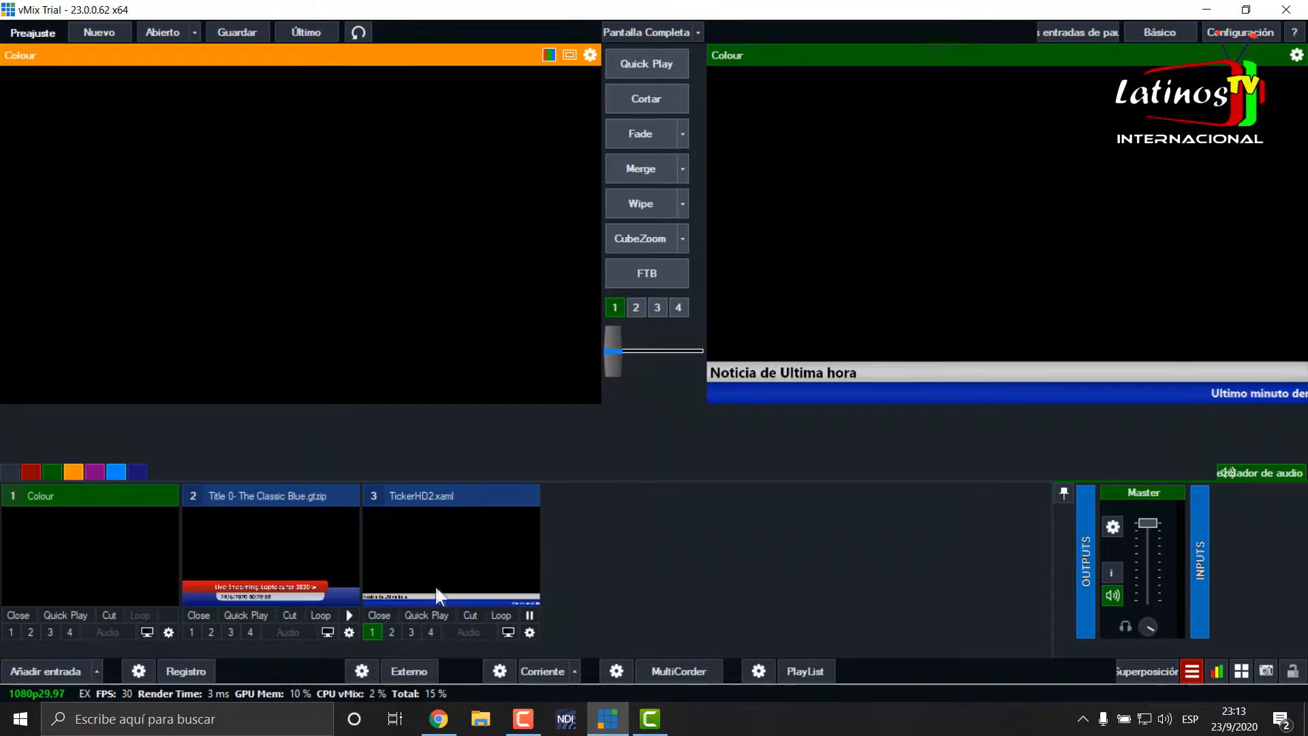
- Set the animation duration of TickerHD2's AnimatedTicker field to 00:00:30
{"action": "right_click", "coordinate": [444, 542]}
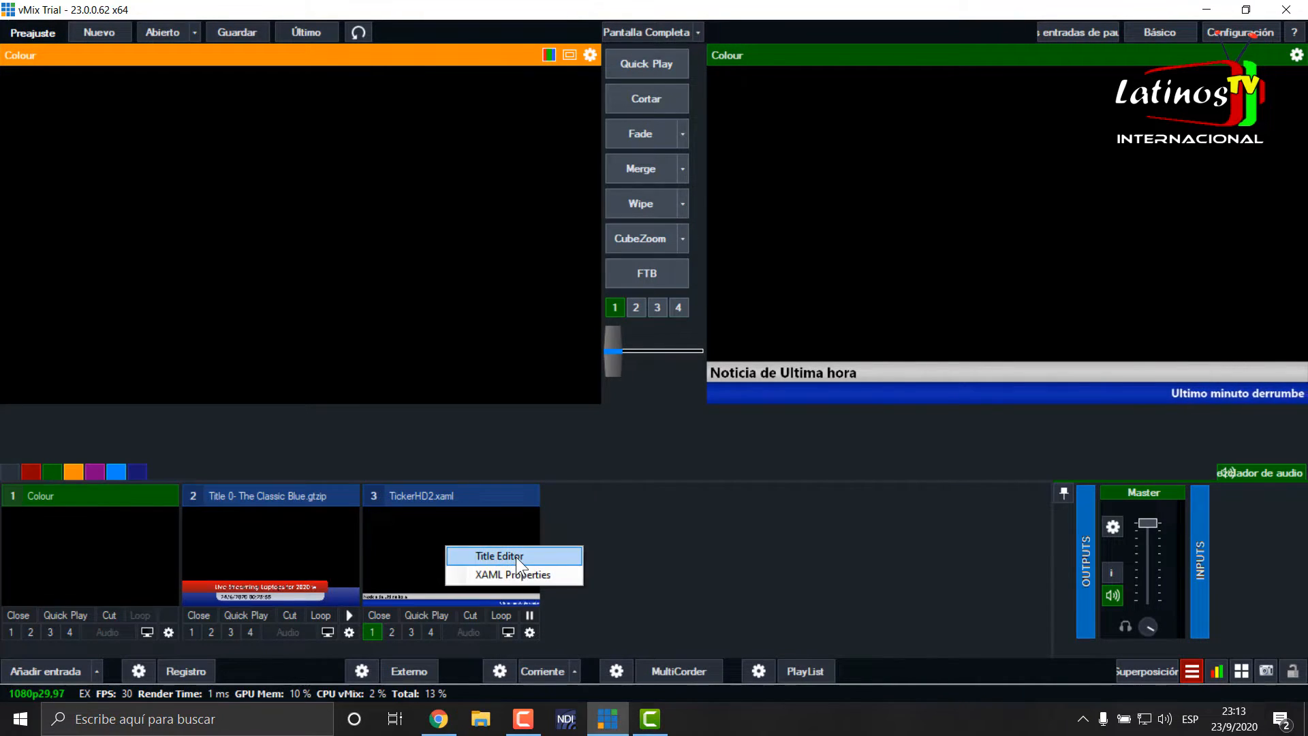
{"action": "left_click", "coordinate": [517, 558]}
{"action": "left_click", "coordinate": [644, 194]}
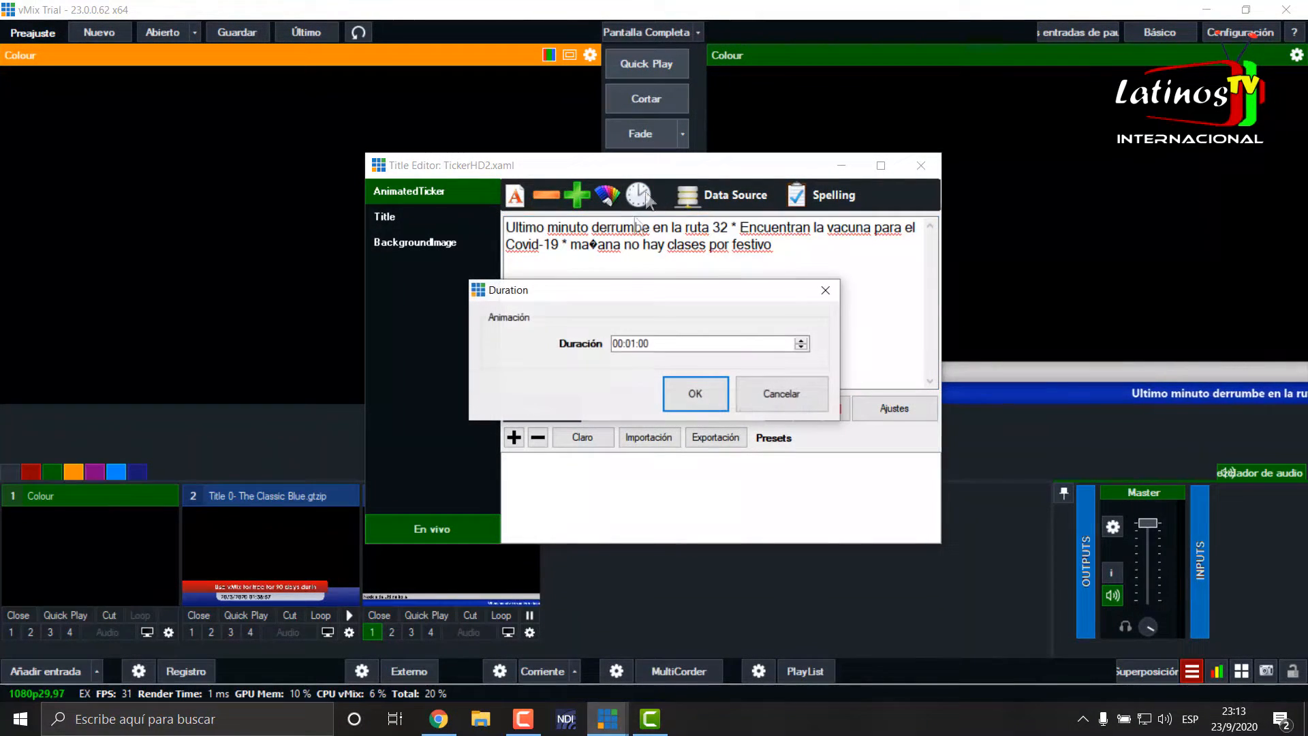
{"action": "double_click", "coordinate": [630, 343]}
{"action": "type", "text": "00"}
{"action": "key", "text": "Right"}
{"action": "type", "text": "3"}
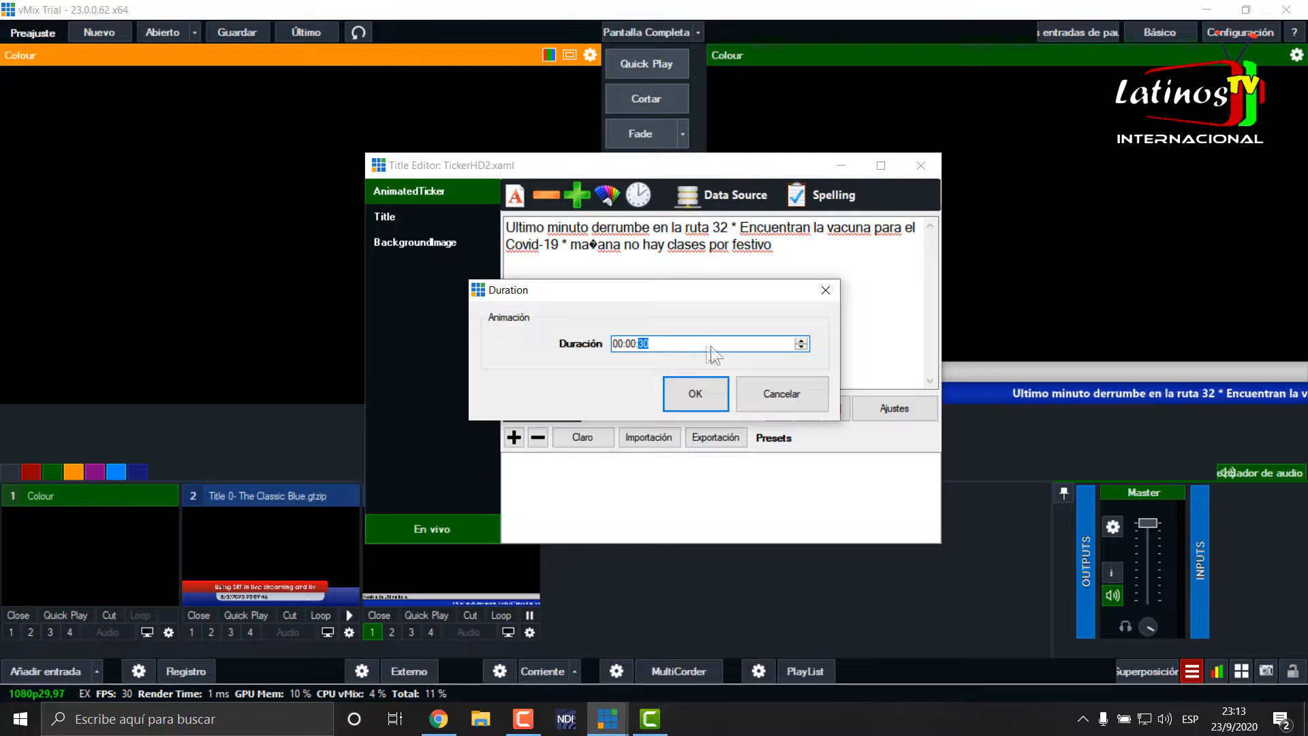
{"action": "left_click", "coordinate": [694, 394]}
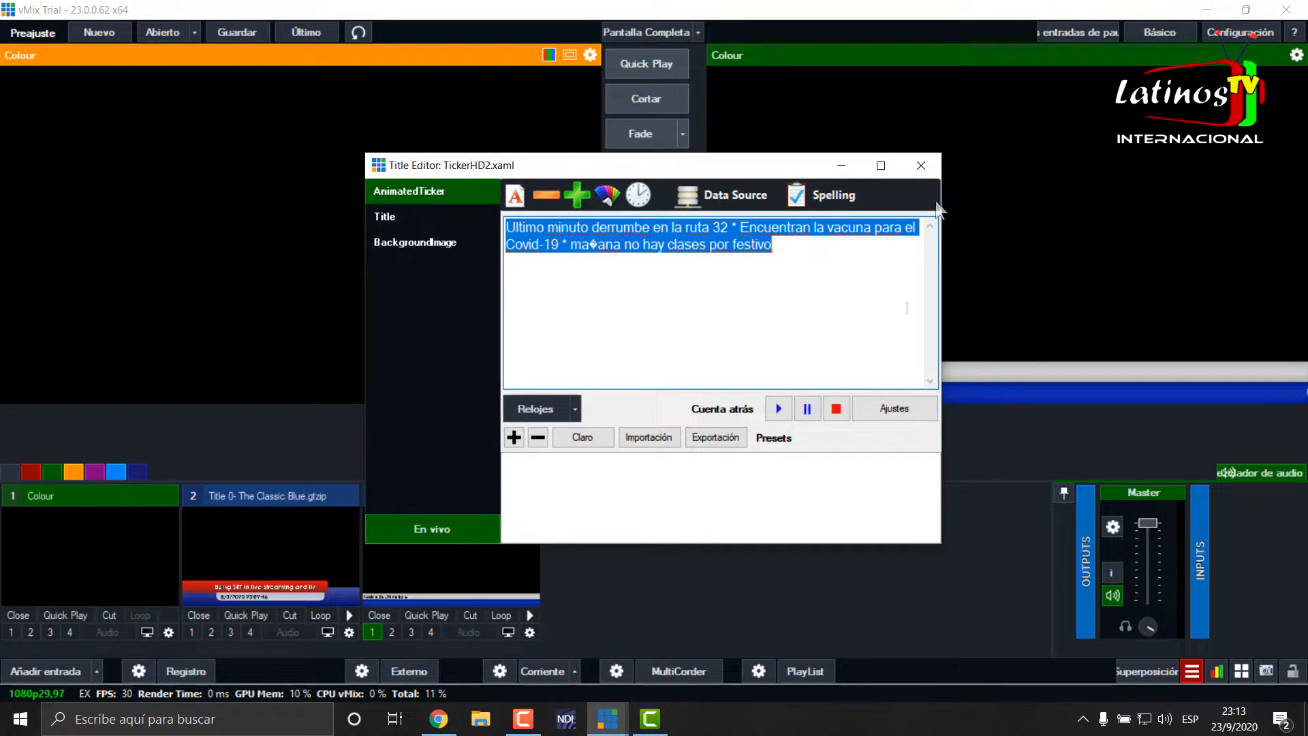
{"action": "left_click", "coordinate": [921, 164]}
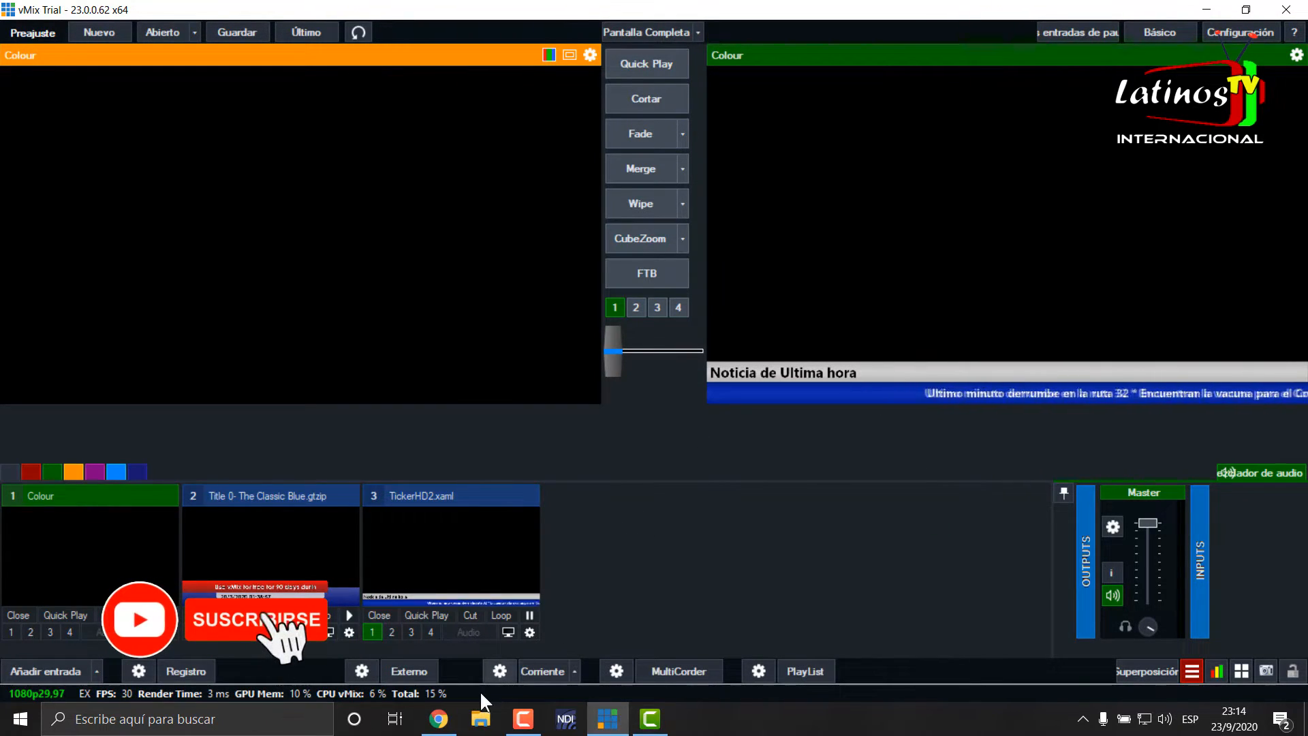
- Switch to Chrome and open the Google Sheets spreadsheet "vmix"
{"action": "left_click", "coordinate": [441, 724]}
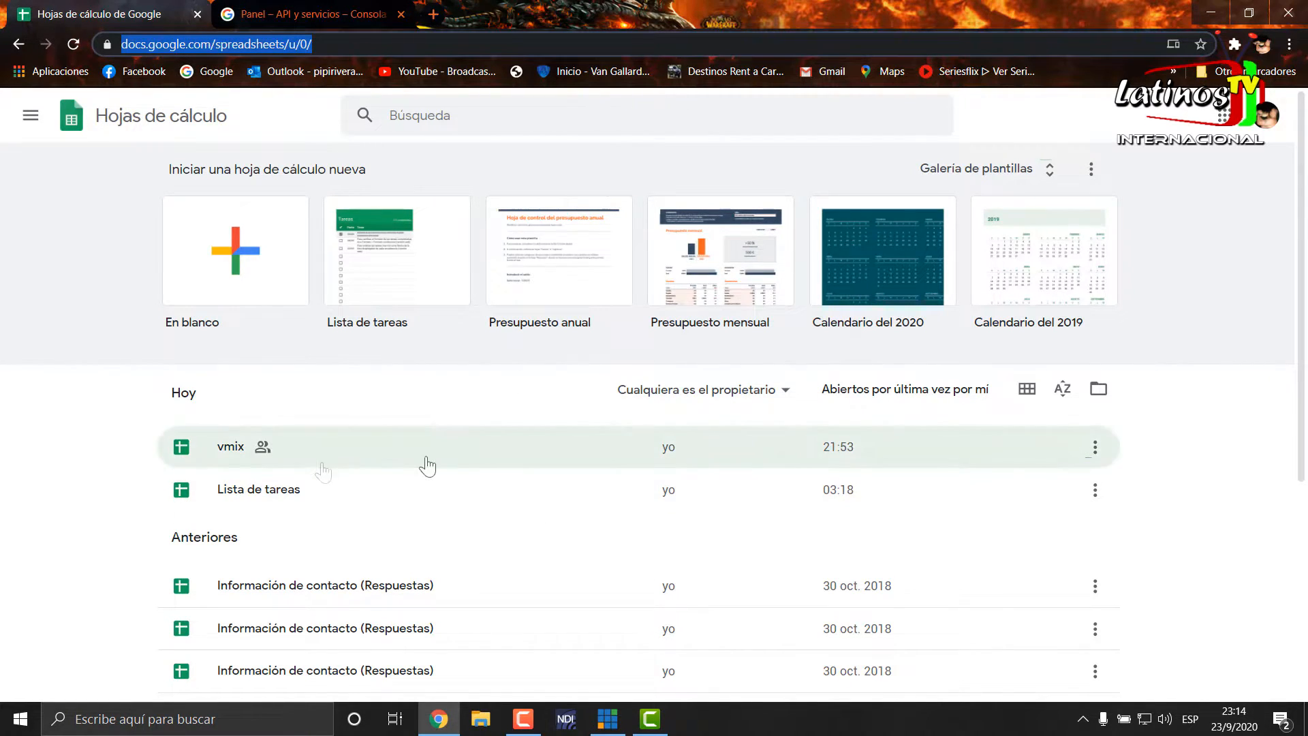
{"action": "left_click", "coordinate": [232, 451]}
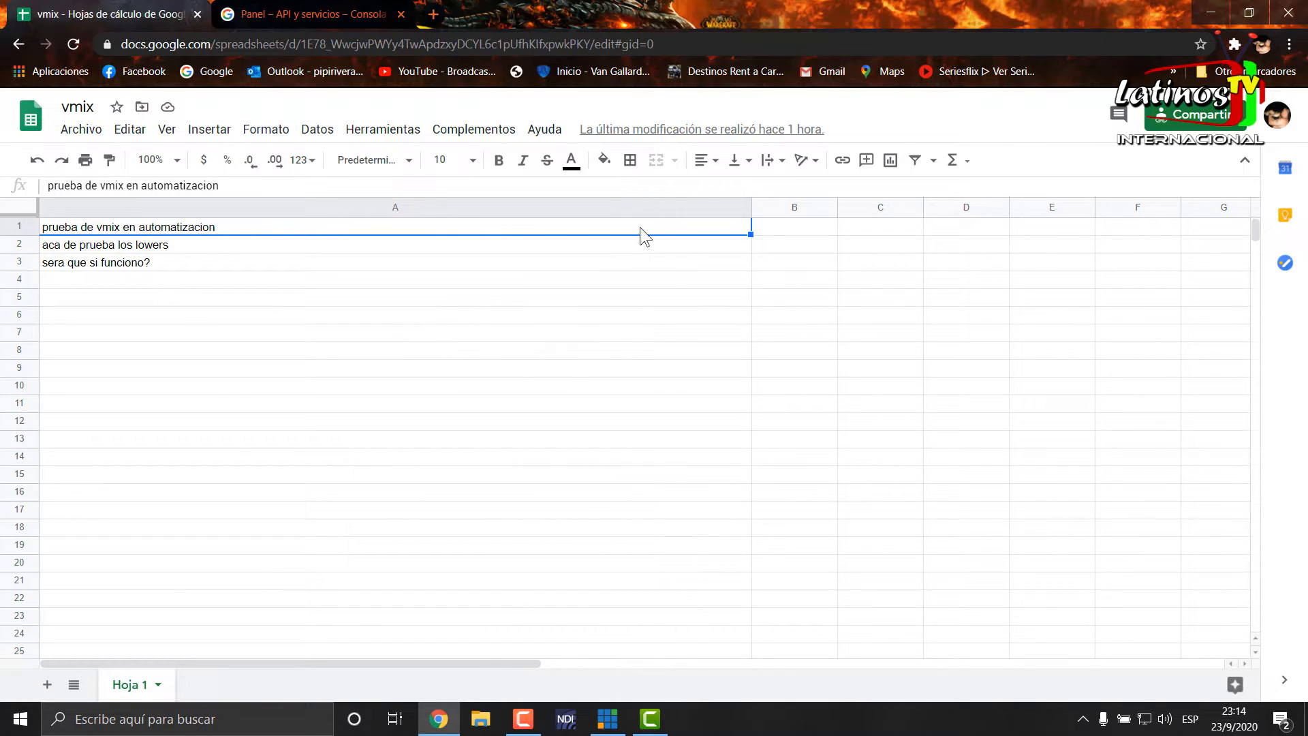
- Create a new project named "vmix prueba" in the Google APIs console
{"action": "left_click", "coordinate": [308, 14]}
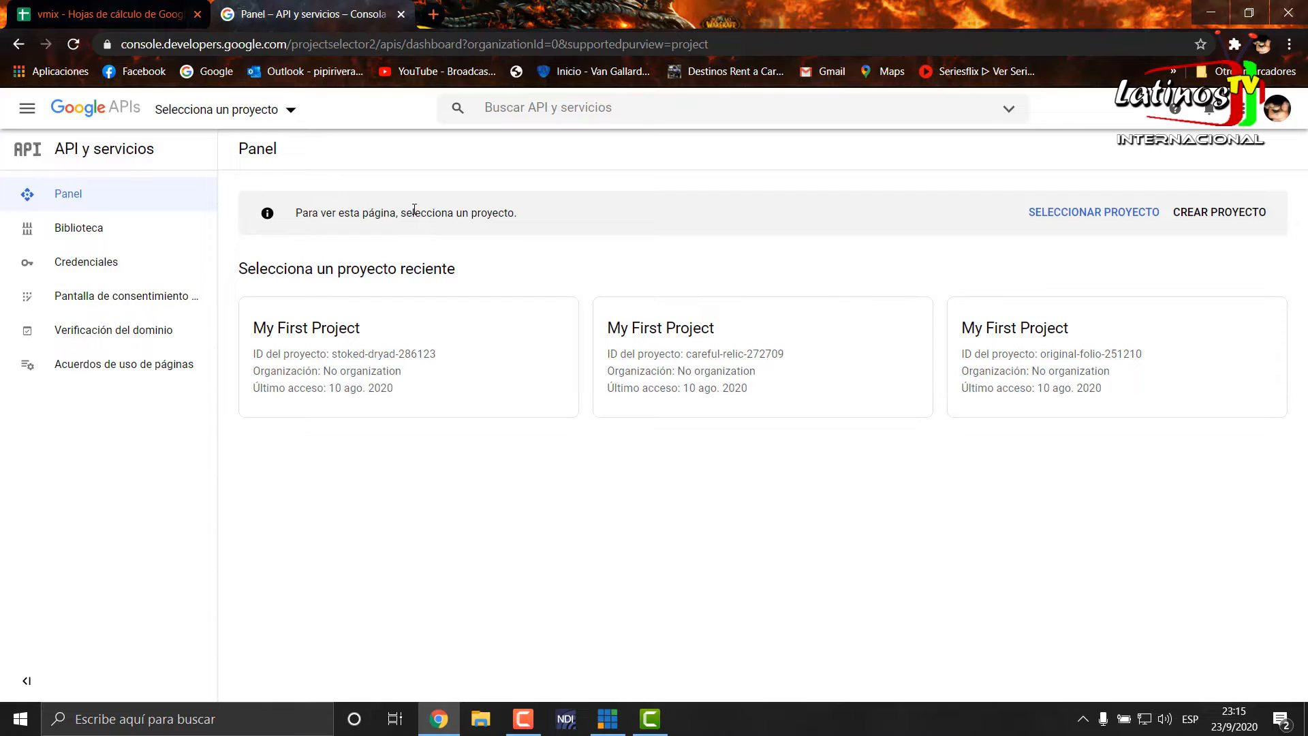
{"action": "left_click", "coordinate": [268, 113]}
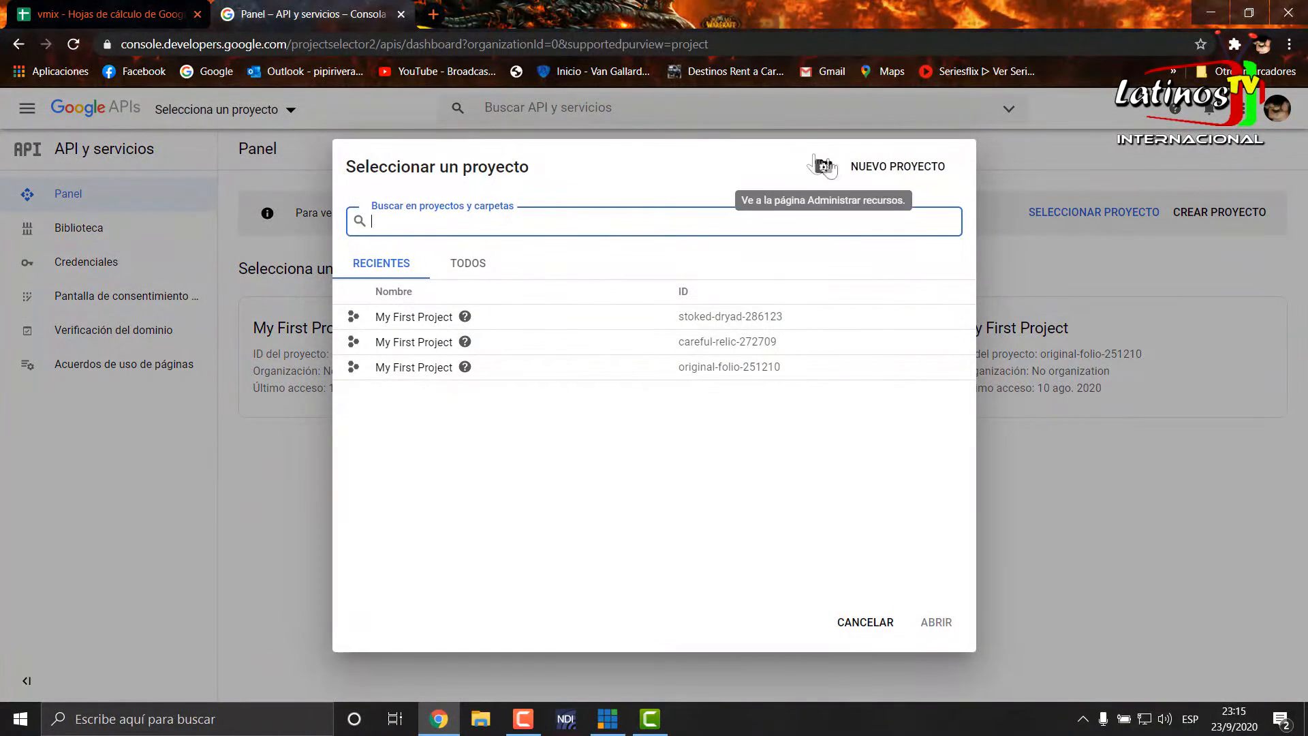
{"action": "left_click", "coordinate": [915, 175]}
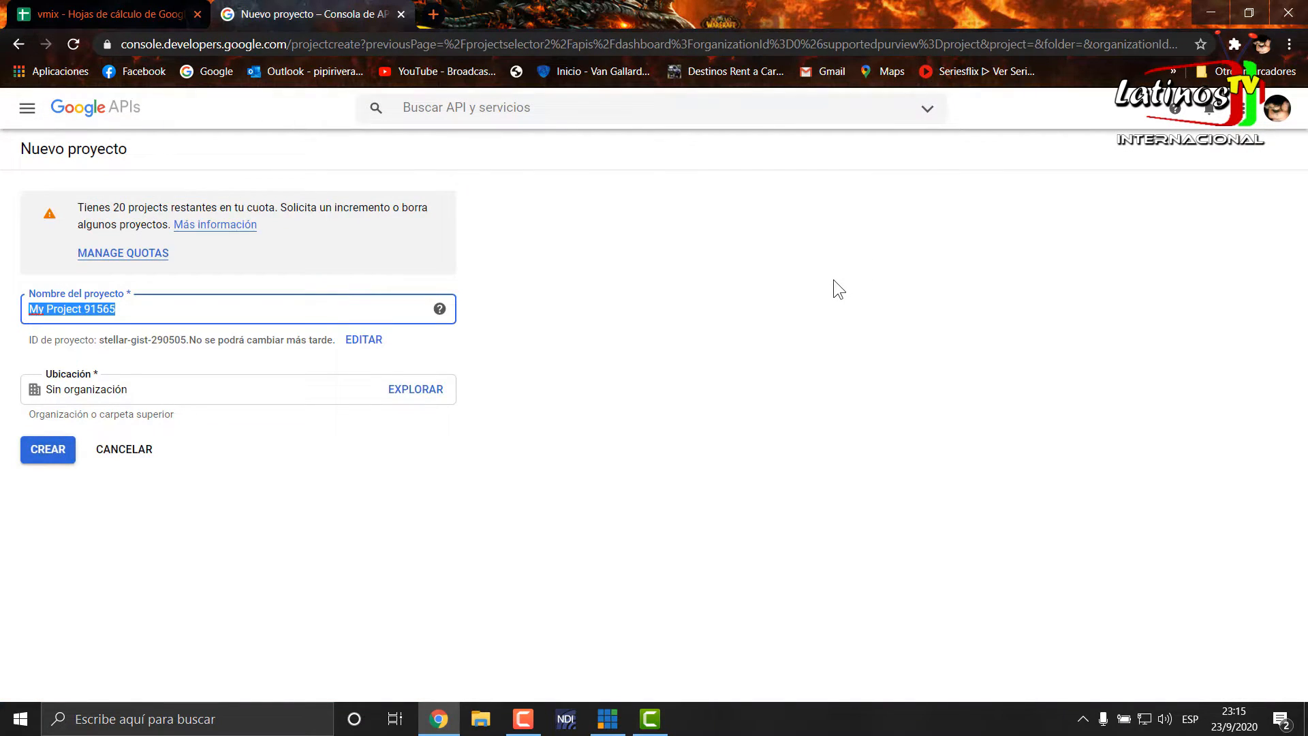
{"action": "type", "text": "Vmi"}
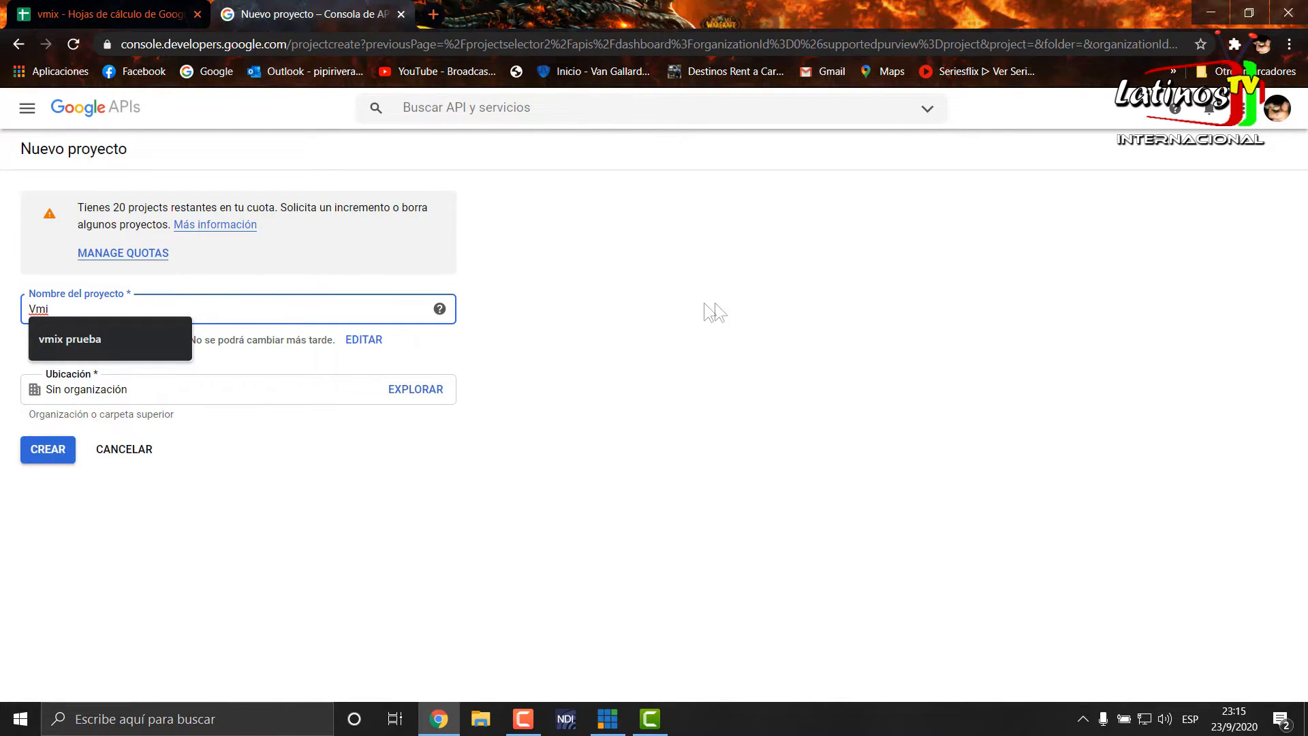
{"action": "left_click", "coordinate": [134, 349]}
{"action": "left_click", "coordinate": [52, 451]}
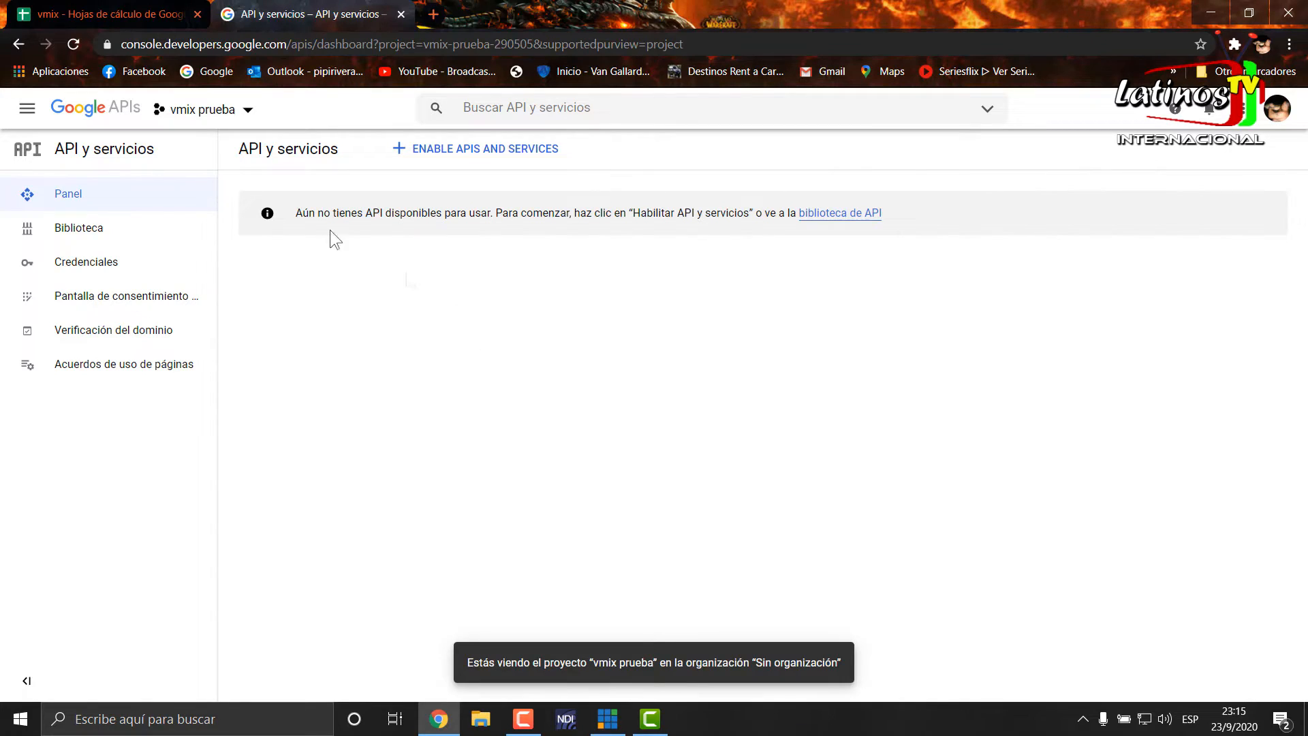
- Enable the Google Sheets API from the API library for the "vmix prueba" project and return to the APIs and services overview
{"action": "left_click", "coordinate": [107, 268]}
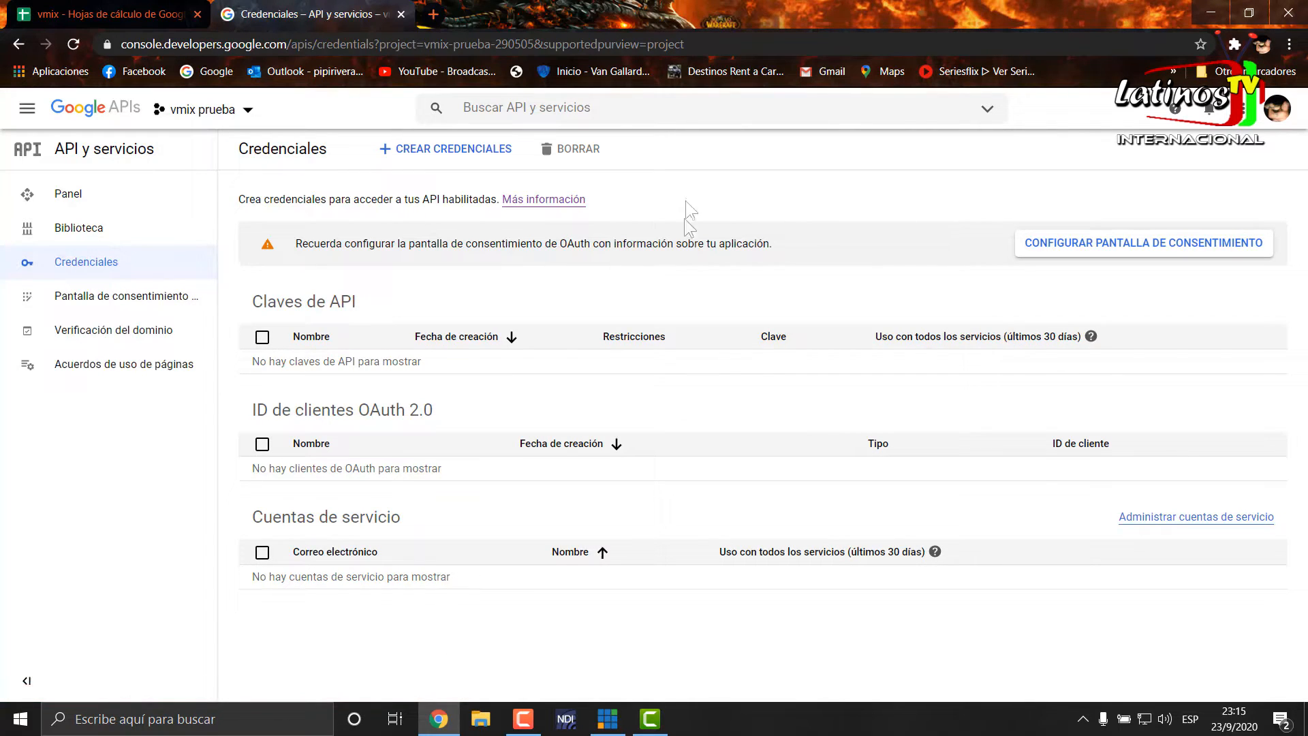
{"action": "left_click", "coordinate": [59, 231]}
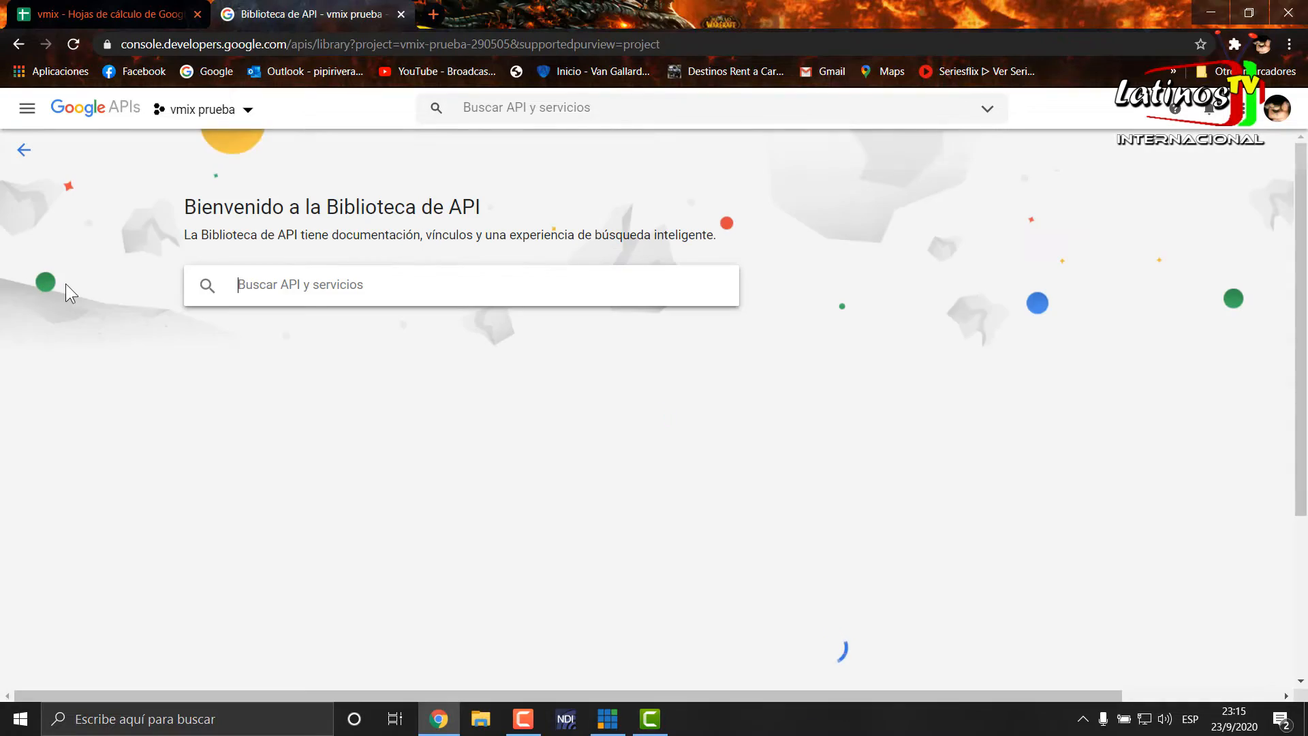
{"action": "scroll", "coordinate": [1158, 452], "scroll_direction": "down", "scroll_amount": 6}
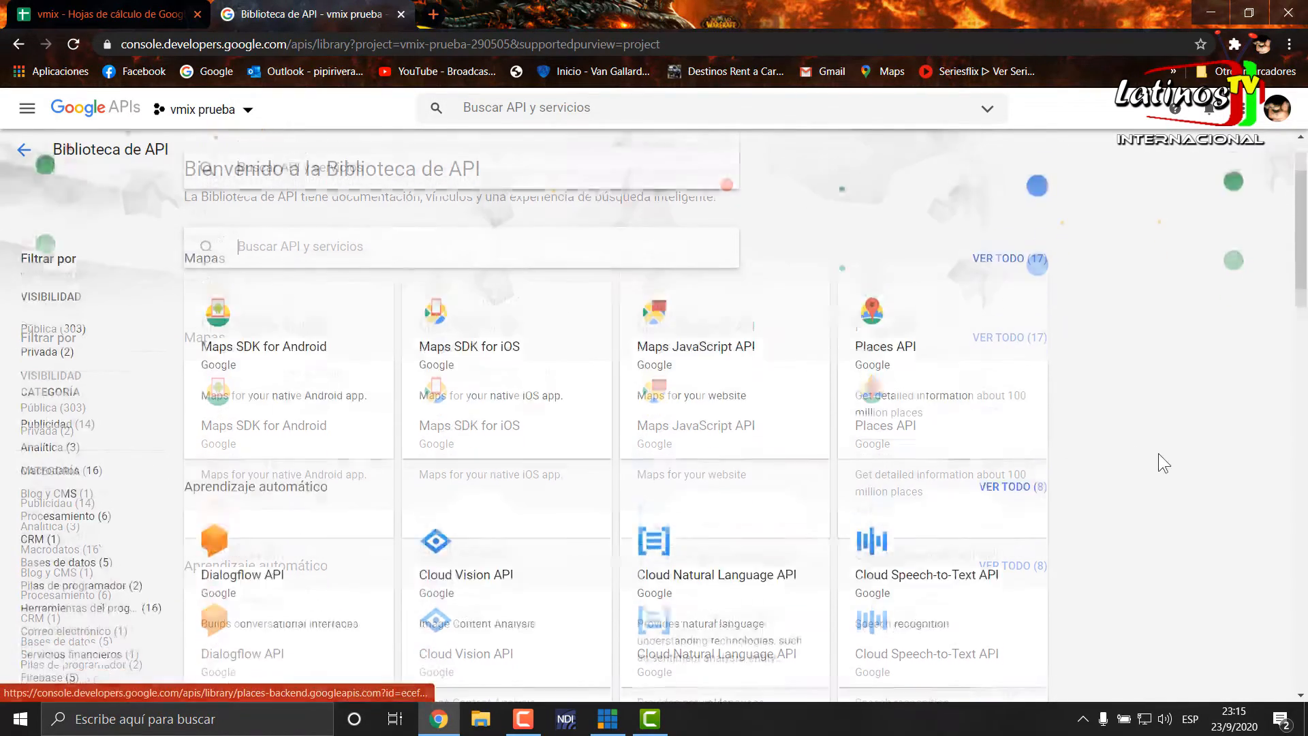
{"action": "scroll", "coordinate": [1158, 452], "scroll_direction": "down", "scroll_amount": 2}
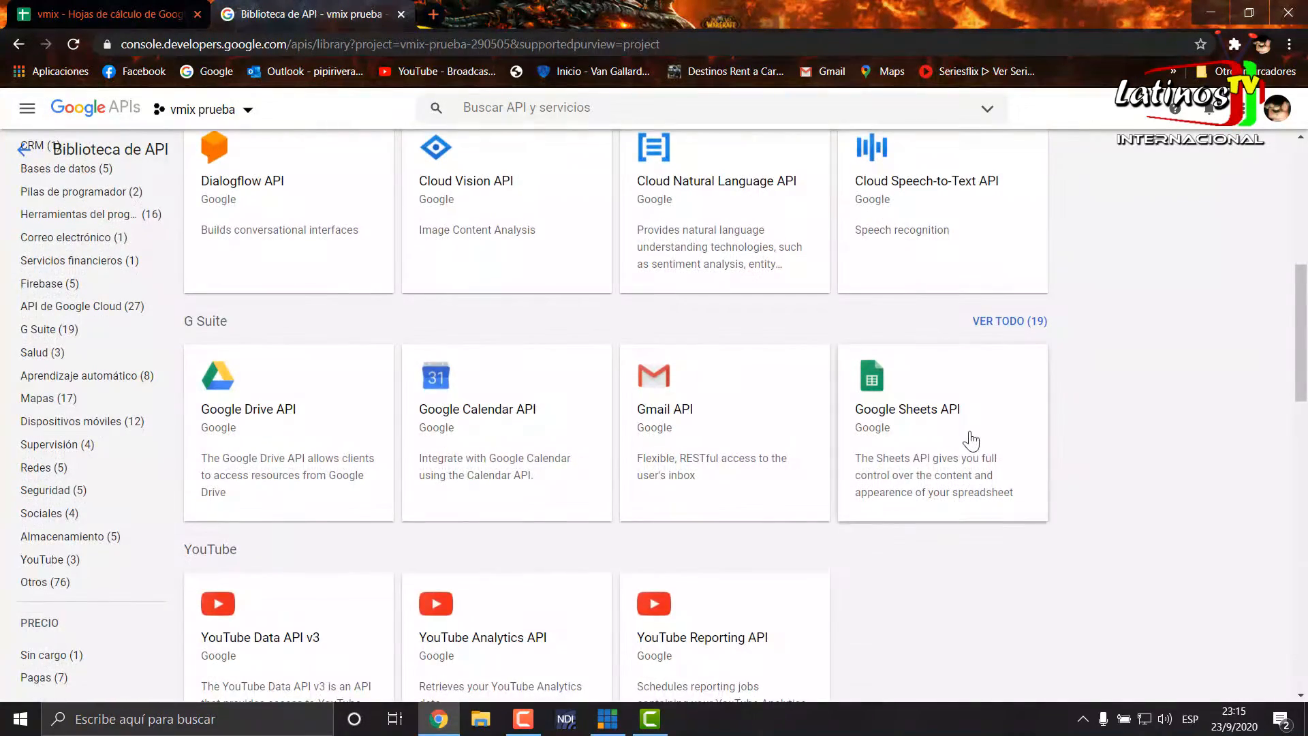
{"action": "left_click", "coordinate": [935, 416]}
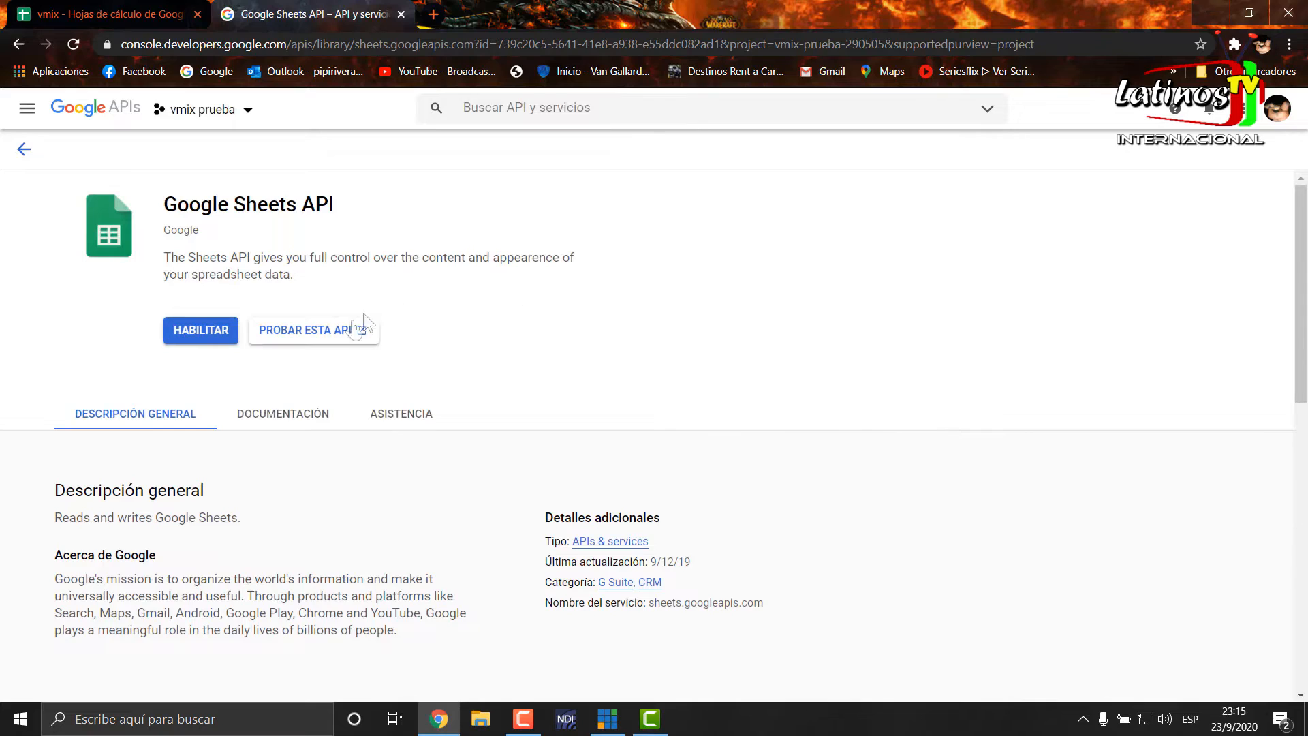
{"action": "left_click", "coordinate": [225, 337]}
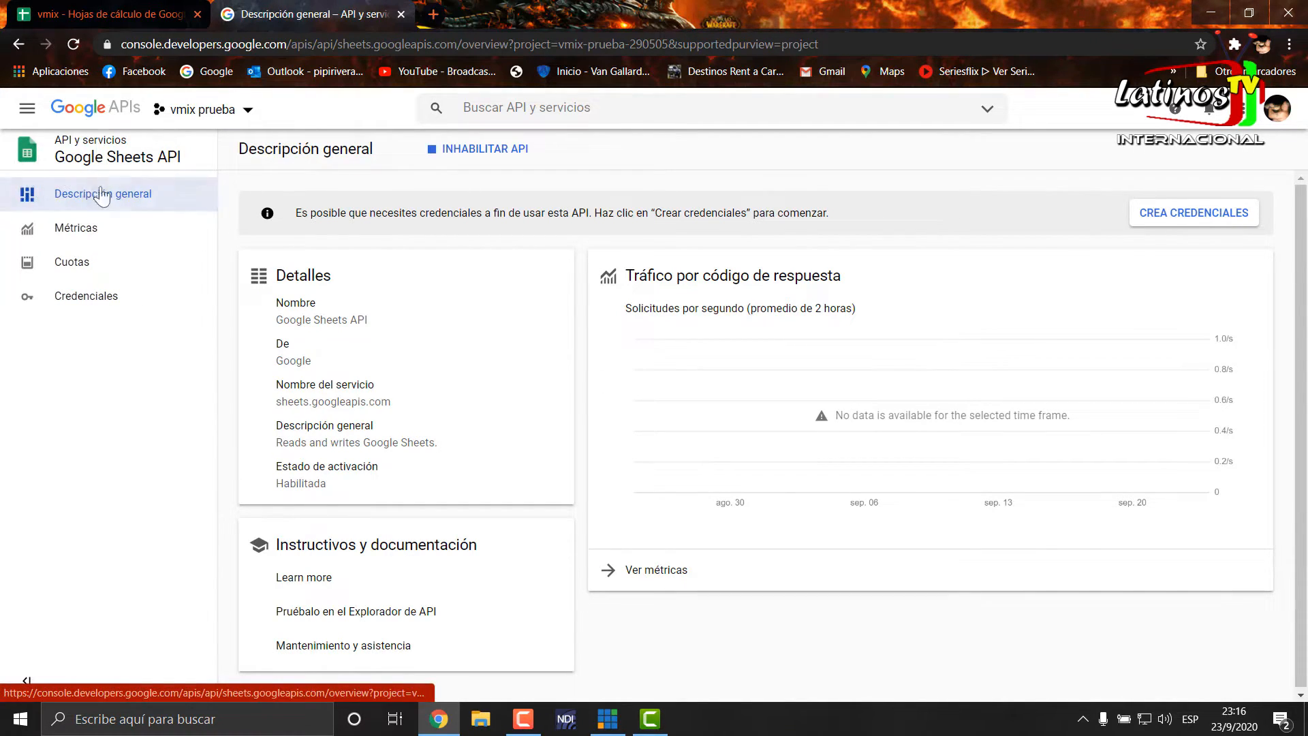
{"action": "left_click", "coordinate": [85, 141]}
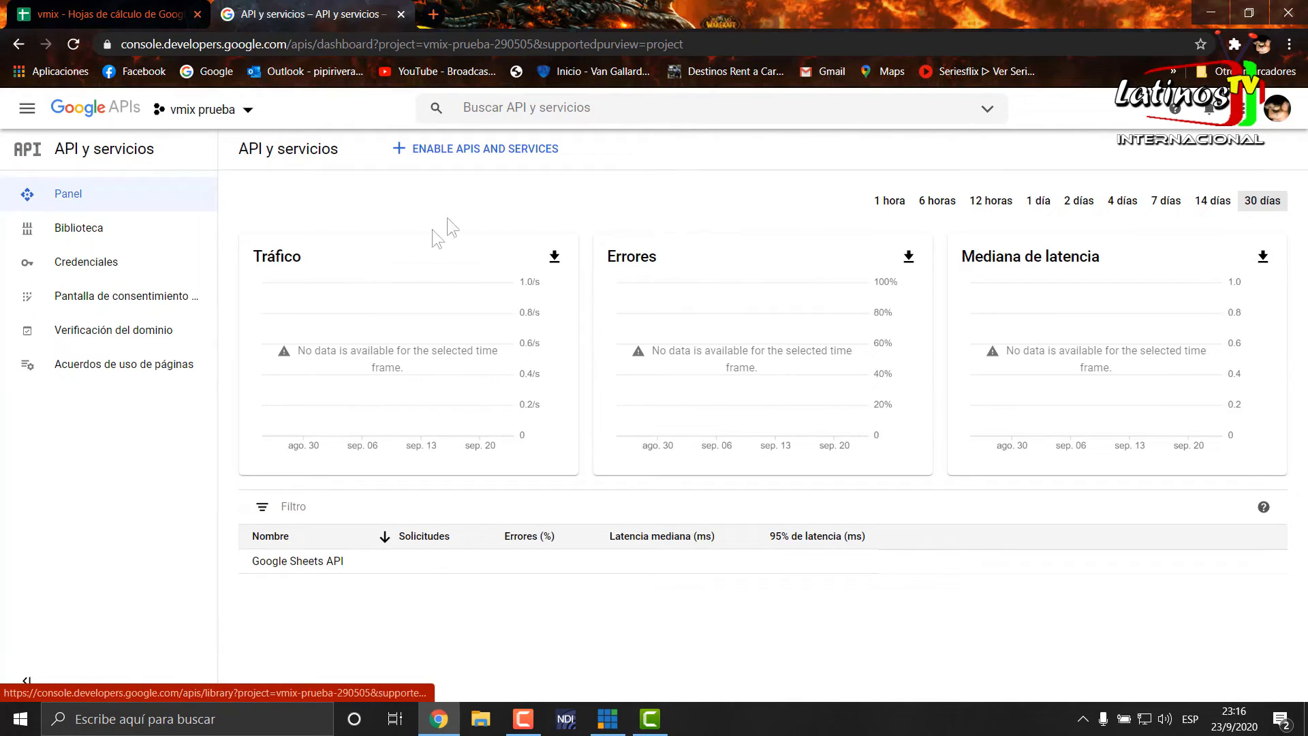
{"action": "left_click", "coordinate": [516, 153]}
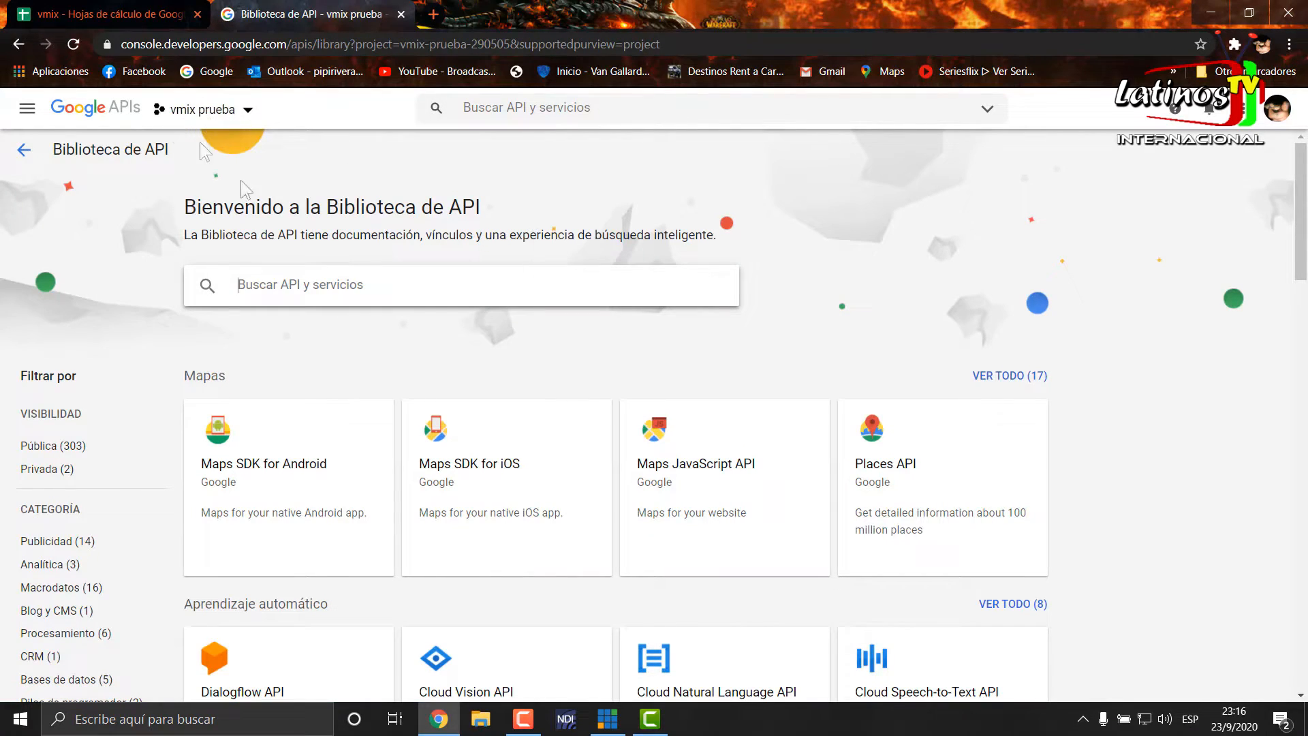
{"action": "scroll", "coordinate": [922, 525], "scroll_direction": "down", "scroll_amount": 5}
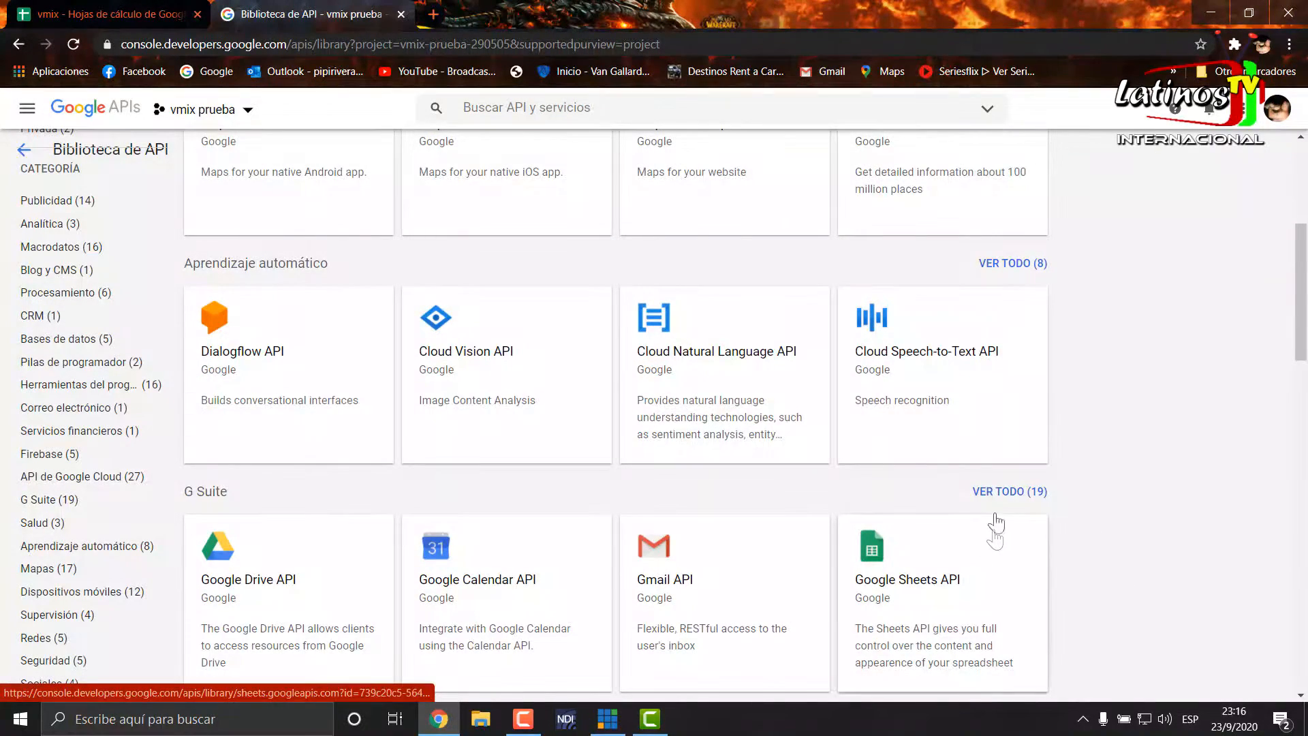
{"action": "scroll", "coordinate": [995, 538], "scroll_direction": "up", "scroll_amount": 5}
{"action": "left_click", "coordinate": [27, 109]}
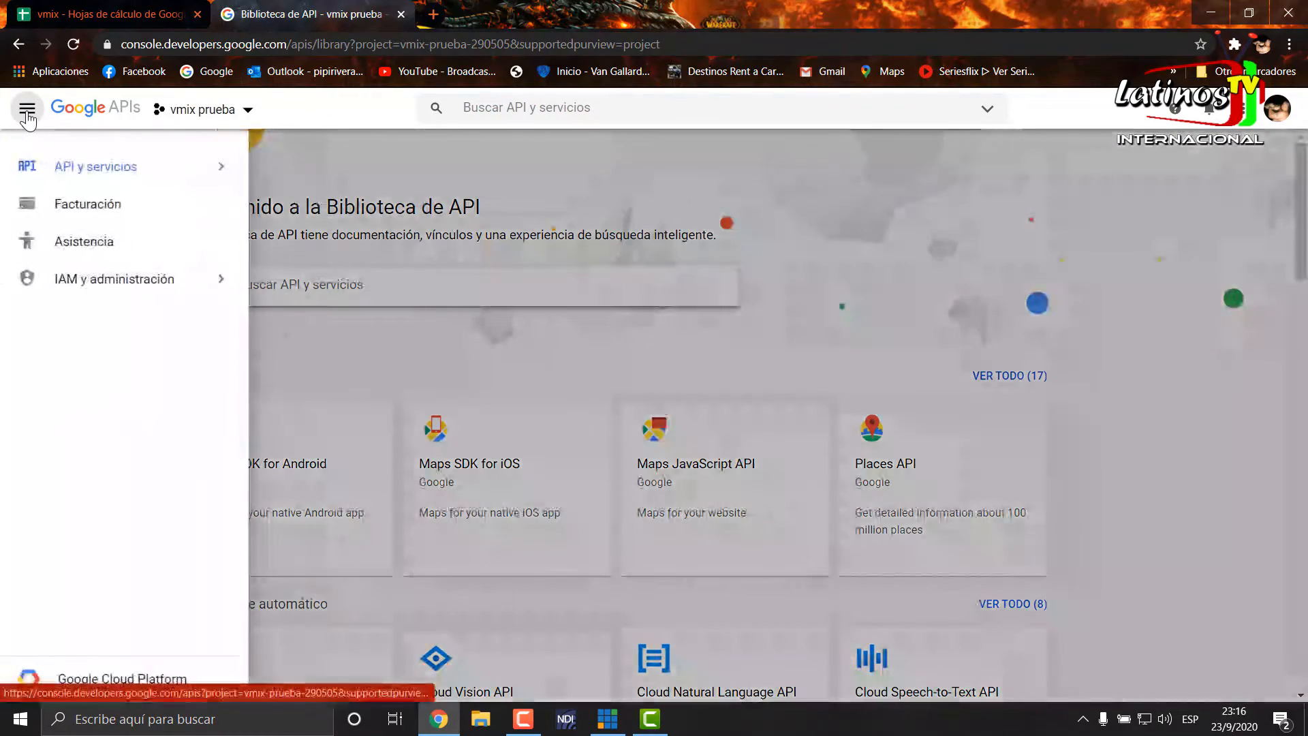
{"action": "left_click", "coordinate": [28, 111]}
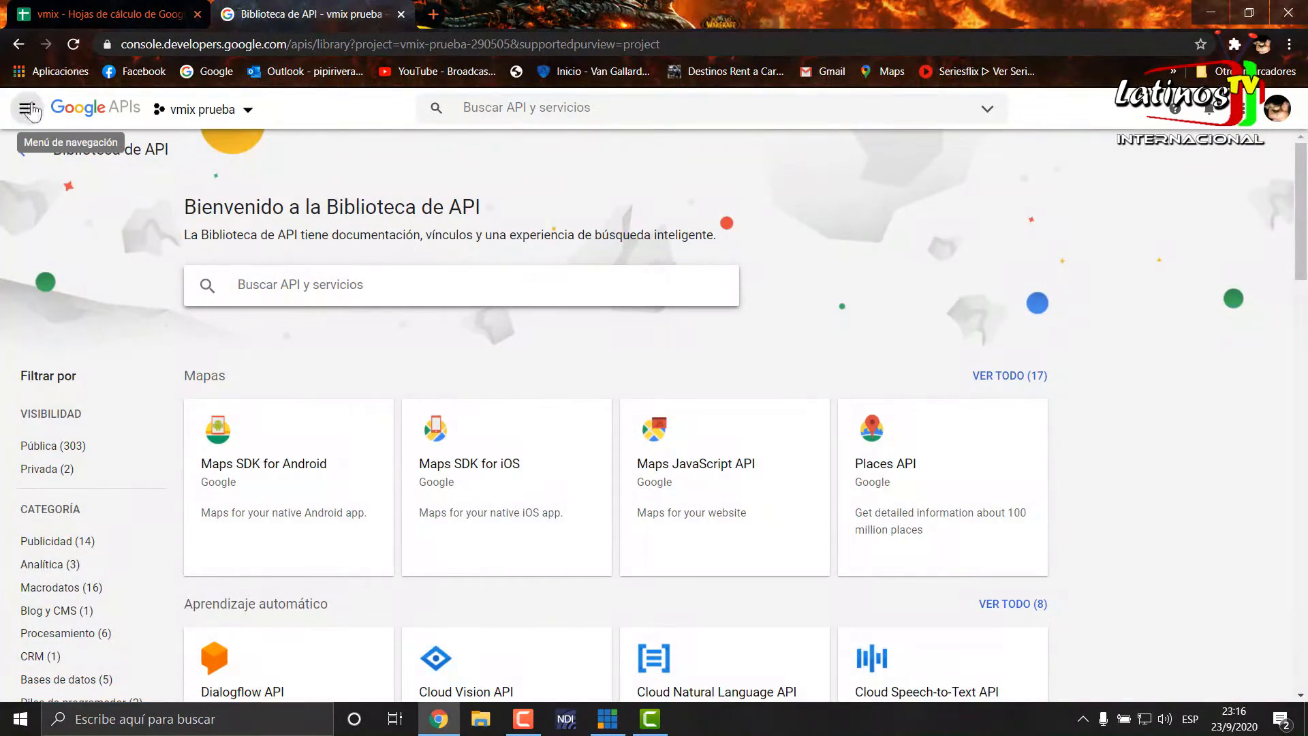
{"action": "left_click", "coordinate": [28, 111]}
{"action": "left_click", "coordinate": [64, 168]}
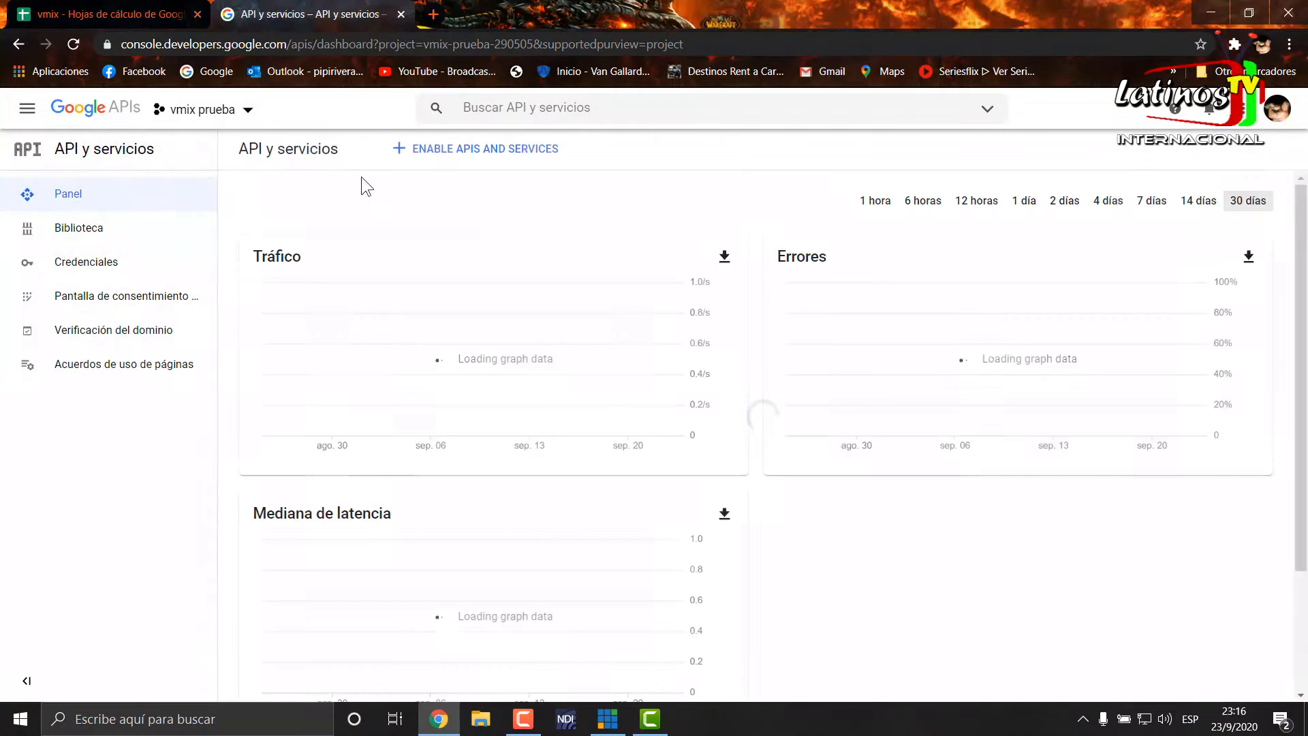
- Create an API key credential for the "vmix prueba" project and copy the key
{"action": "left_click", "coordinate": [88, 264]}
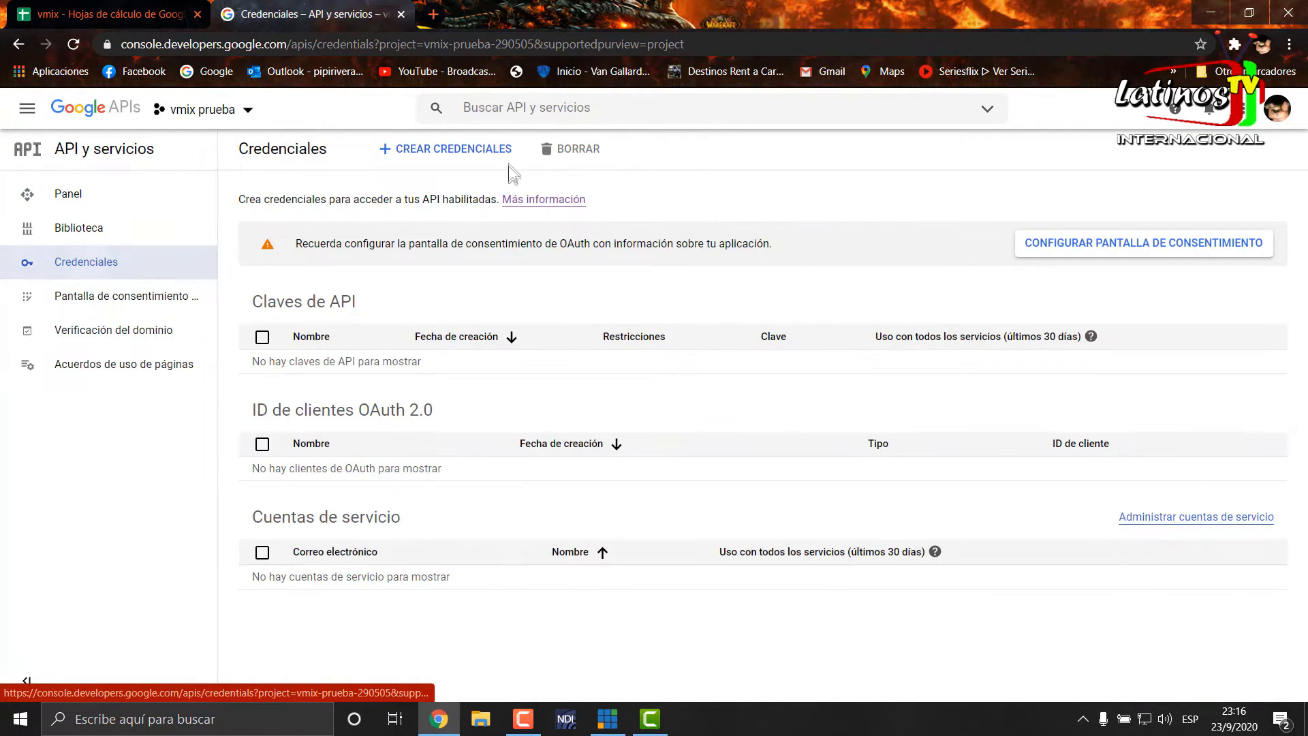
{"action": "left_click", "coordinate": [452, 148]}
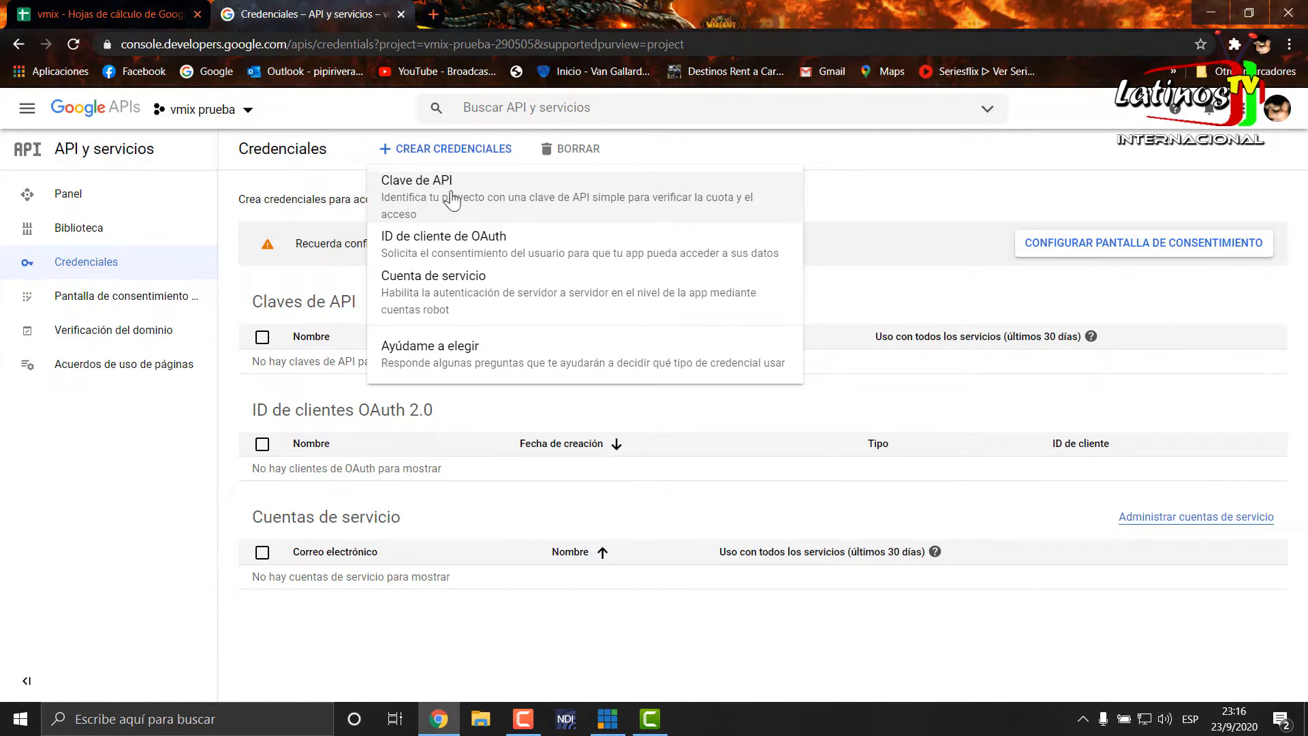
{"action": "left_click", "coordinate": [452, 202]}
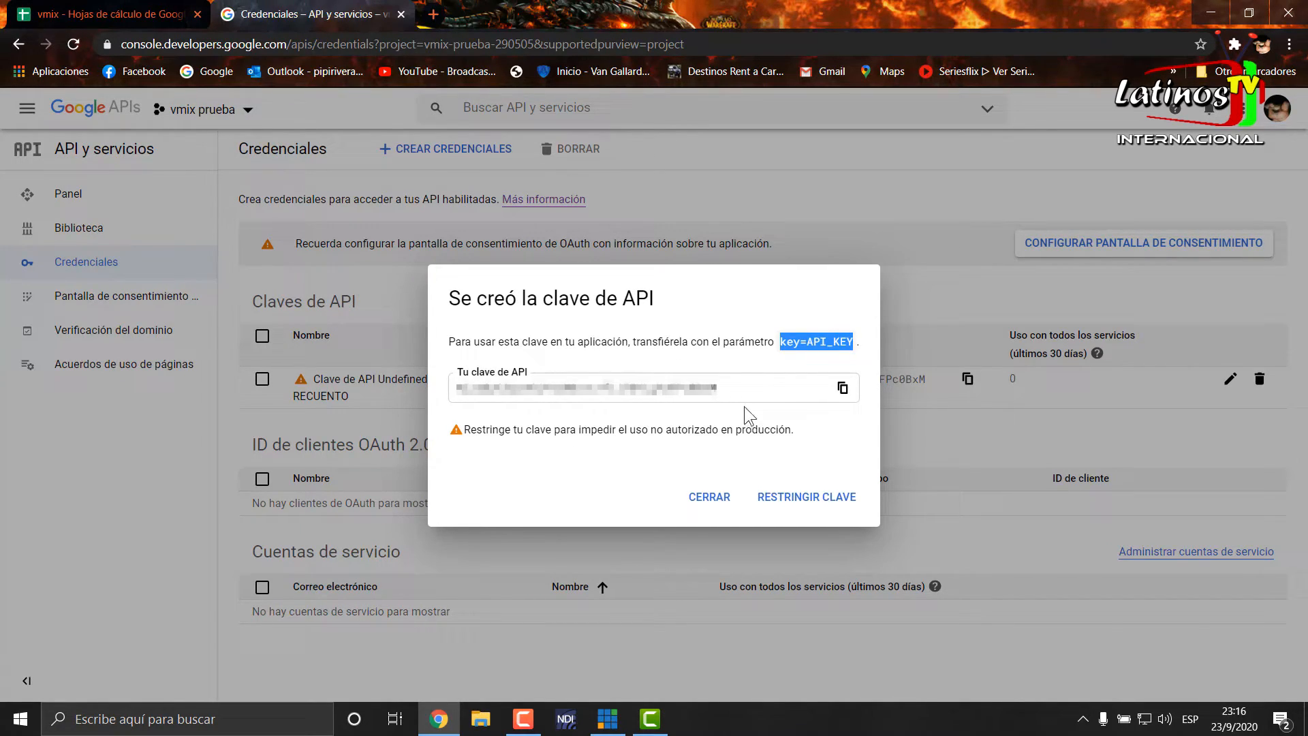
{"action": "left_click", "coordinate": [843, 389]}
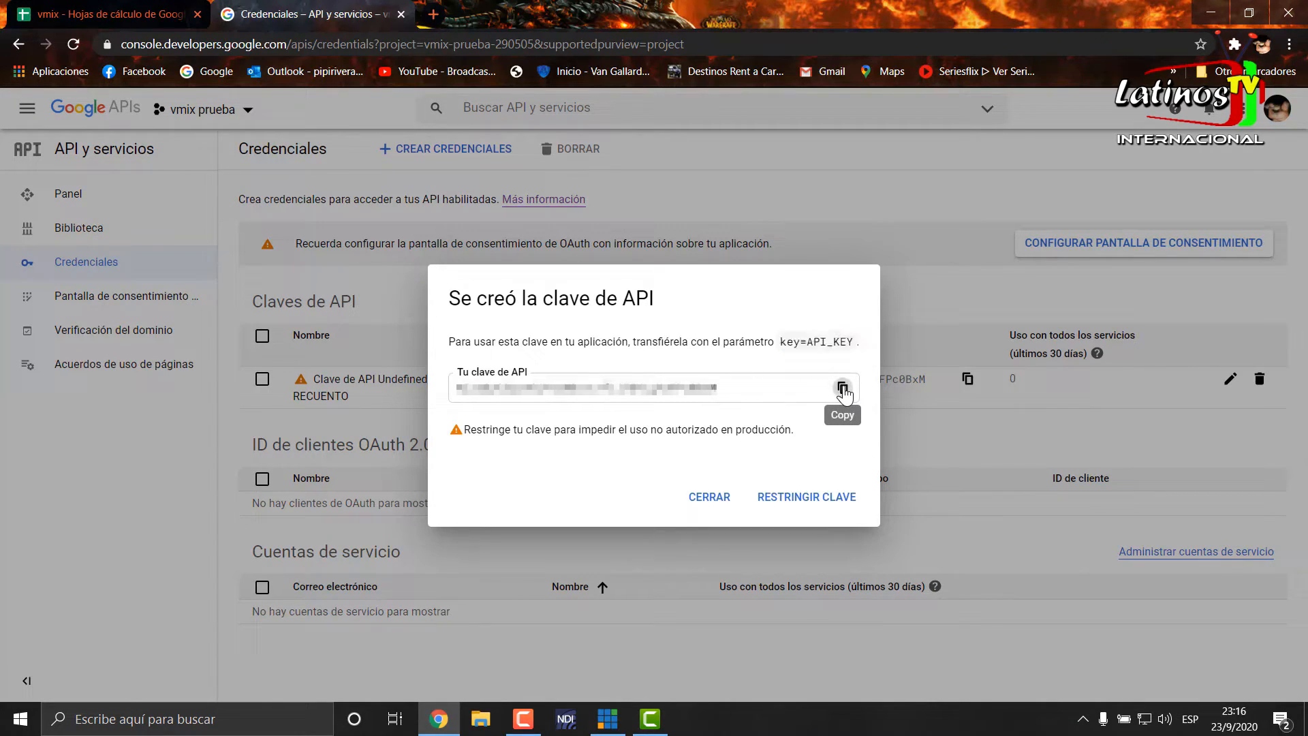
{"action": "left_click", "coordinate": [843, 390]}
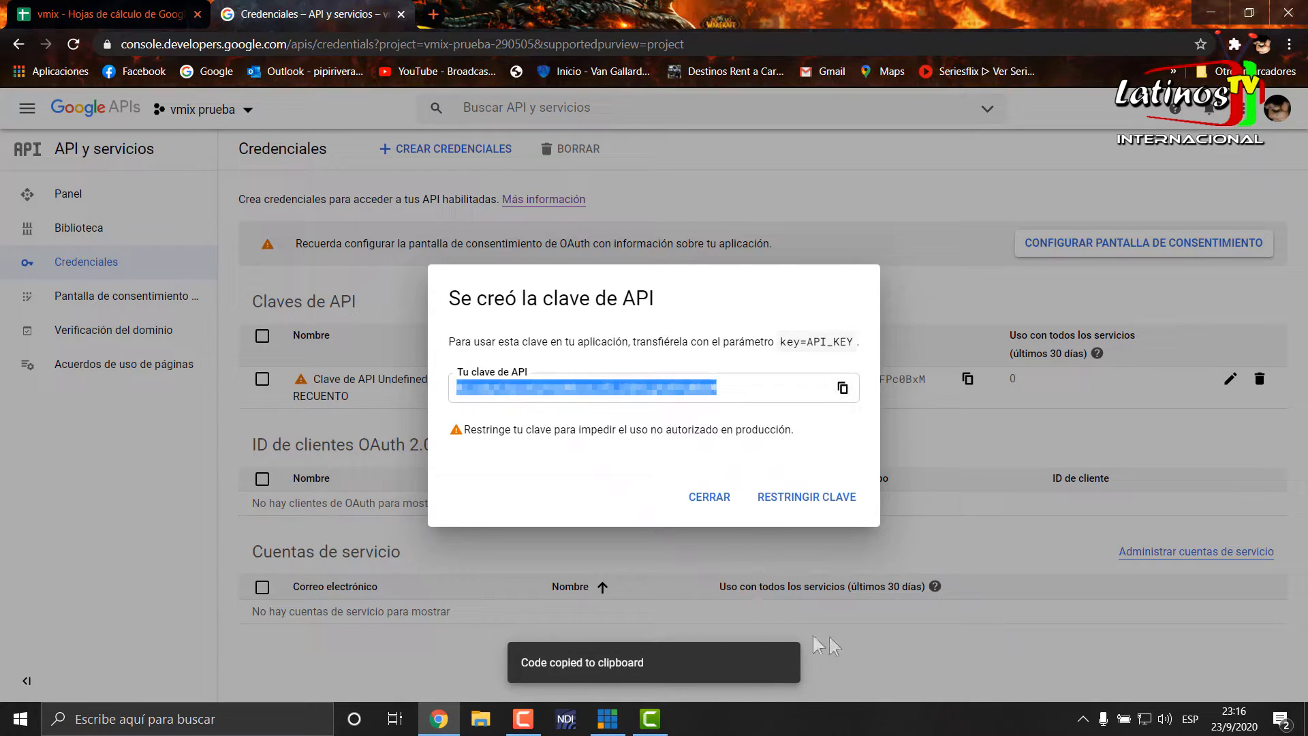
- Switch to vMix and take the TickerHD2 title off overlay channel 1
{"action": "left_click", "coordinate": [611, 728]}
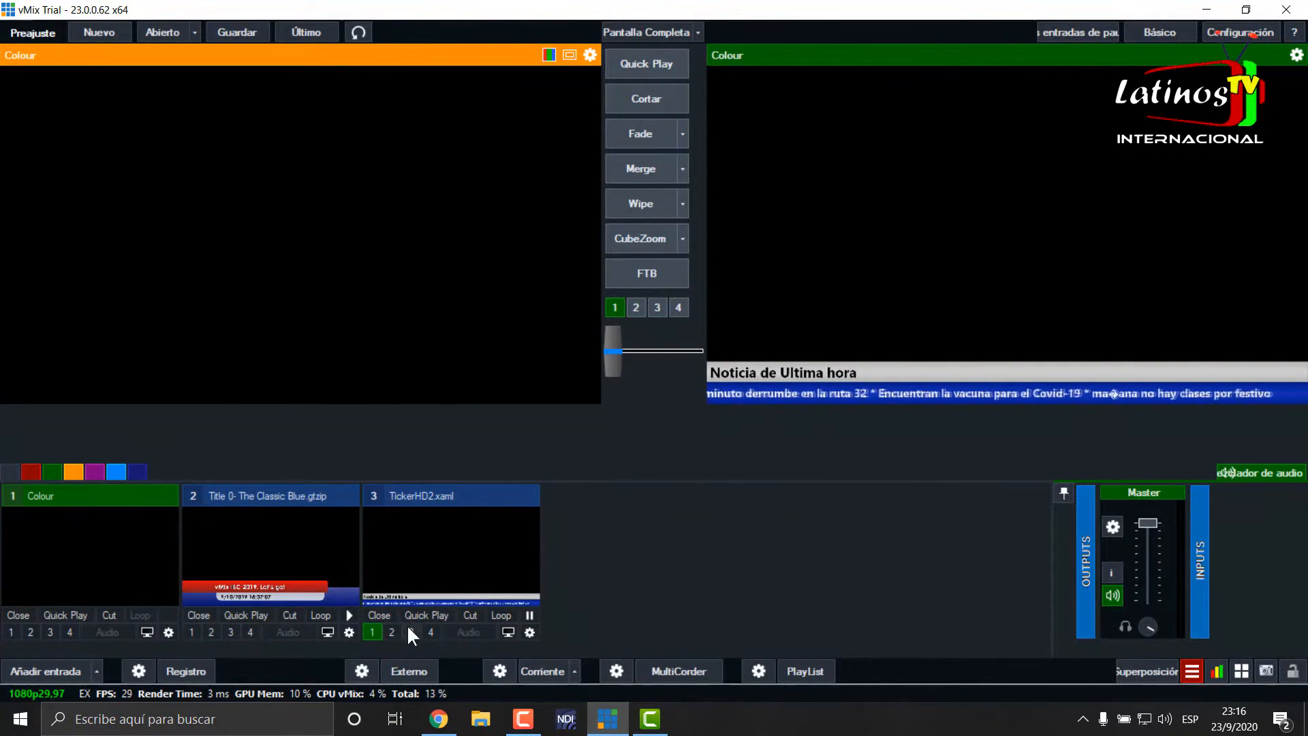
{"action": "left_click", "coordinate": [372, 632]}
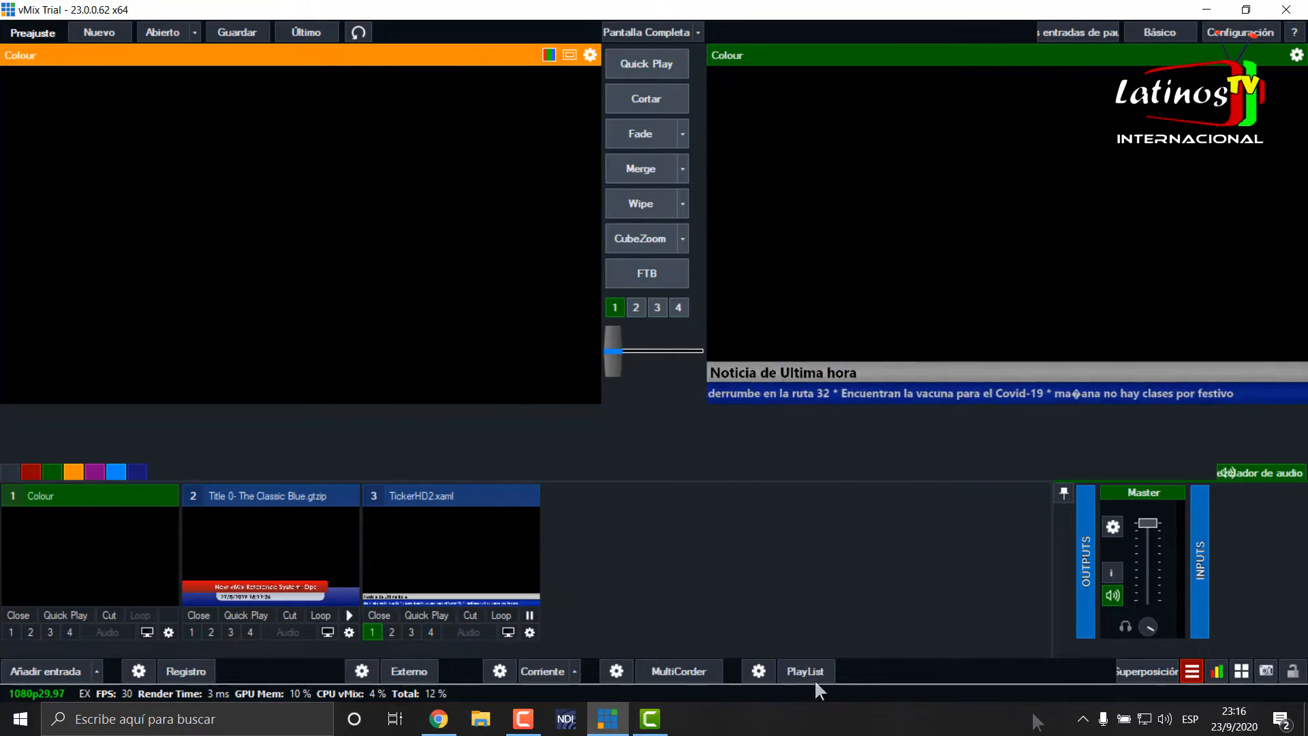
- Add a Google Sheets data source in the Data Sources Manager and paste the copied key as its Google API Key
{"action": "left_click", "coordinate": [1193, 672]}
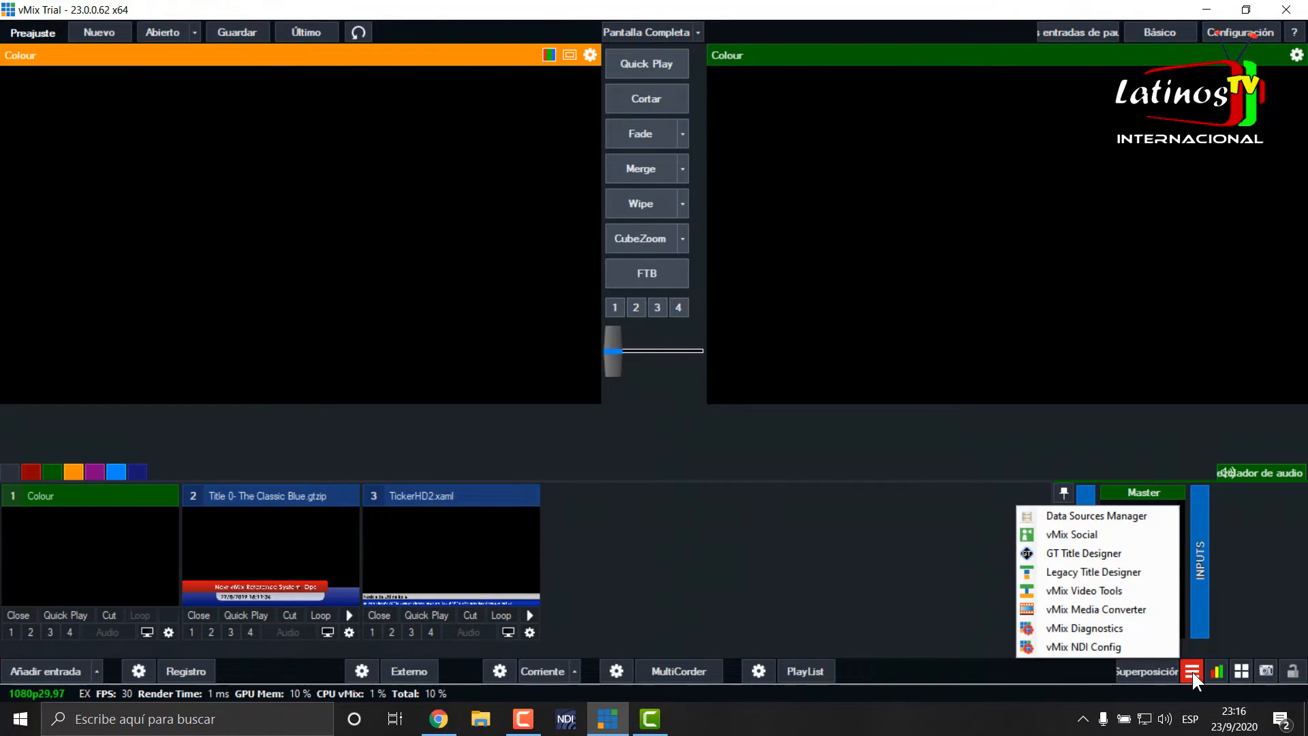
{"action": "left_click", "coordinate": [1130, 518]}
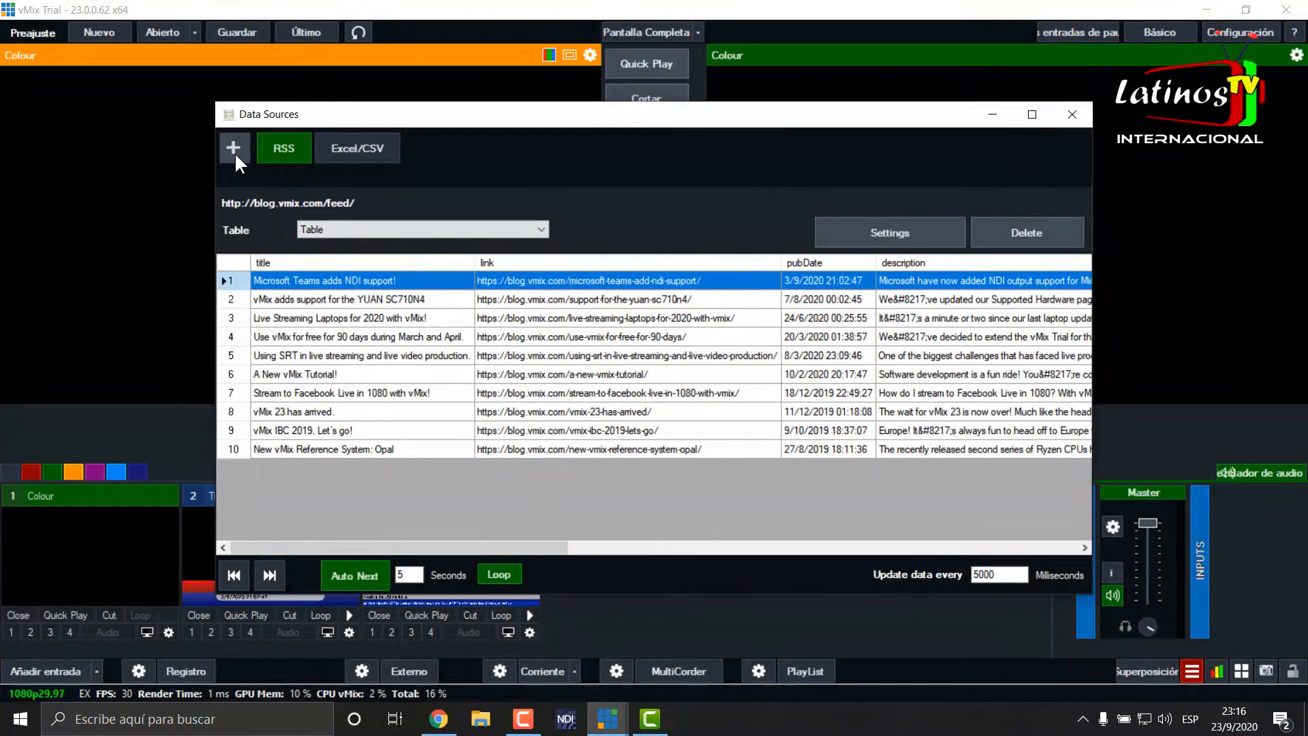
{"action": "left_click", "coordinate": [235, 153]}
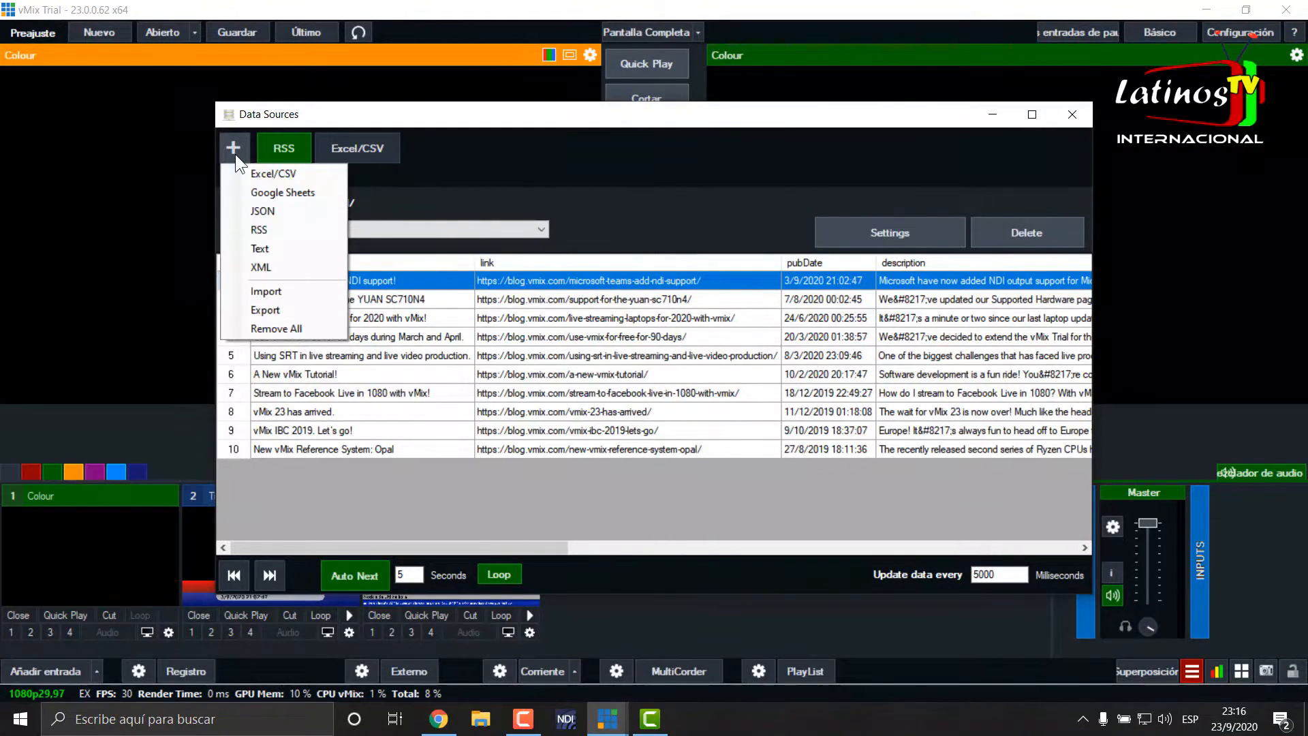
{"action": "left_click", "coordinate": [280, 192]}
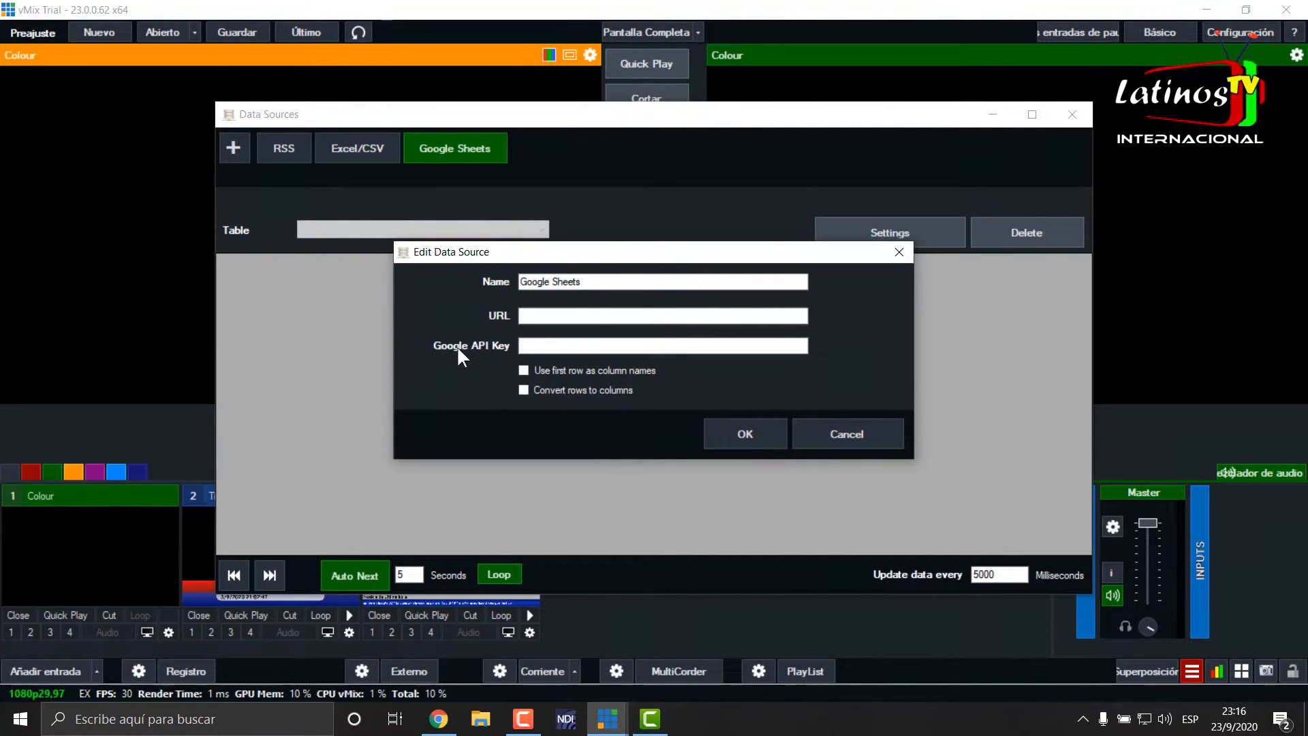
{"action": "right_click", "coordinate": [532, 345]}
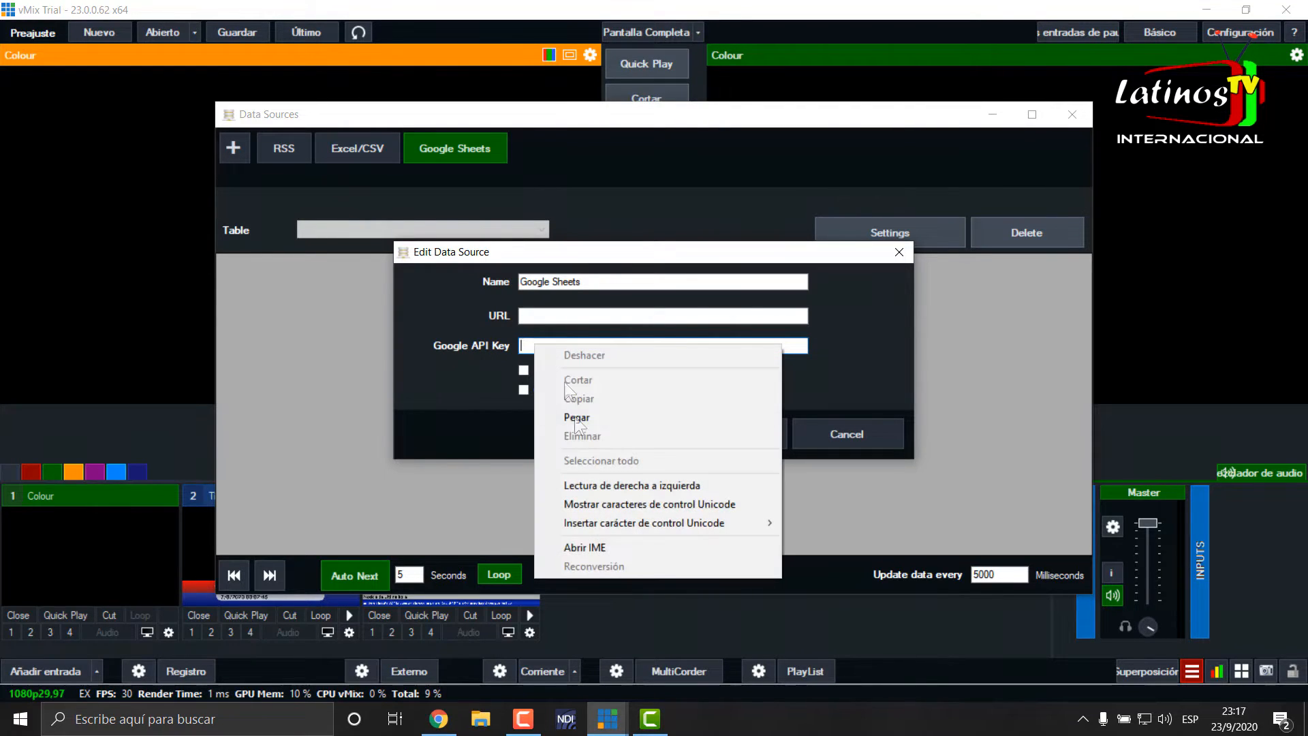
{"action": "left_click", "coordinate": [587, 413]}
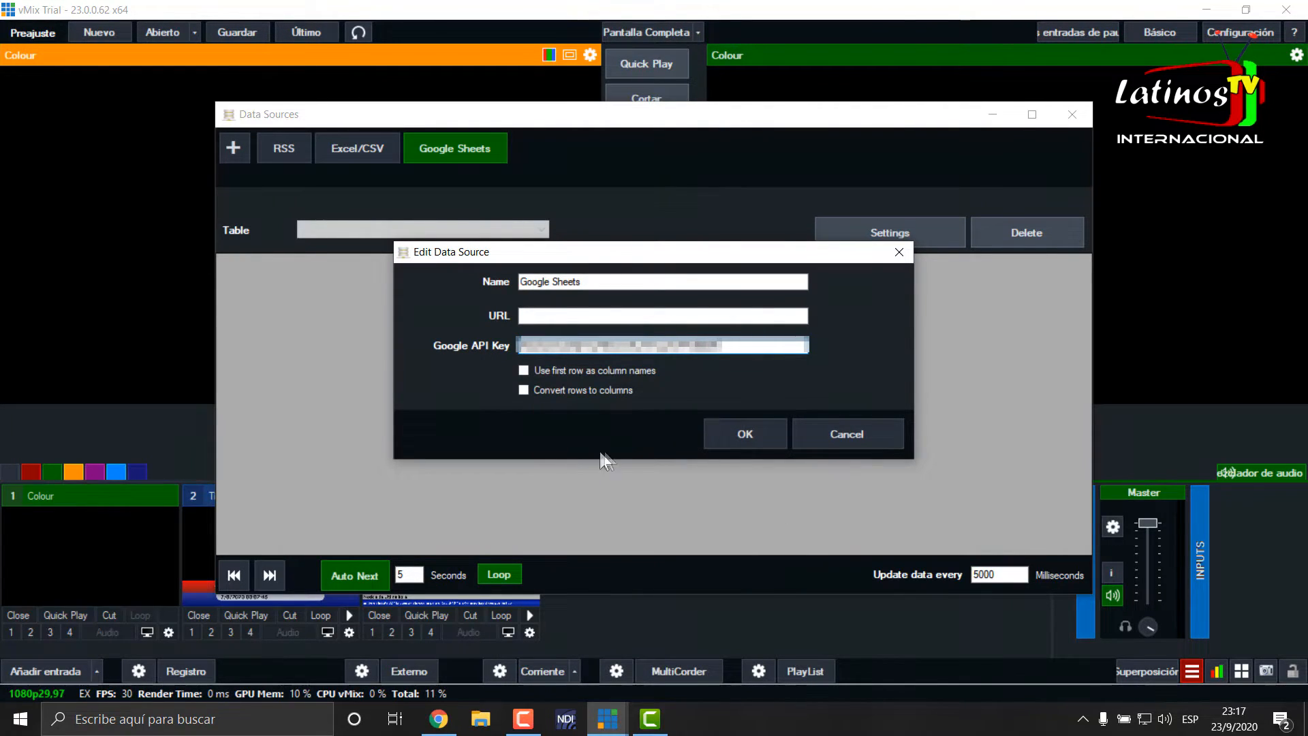
- Switch to Chrome, dismiss the API key message and copy the sharing link of the "vmix" spreadsheet
{"action": "left_click", "coordinate": [440, 727]}
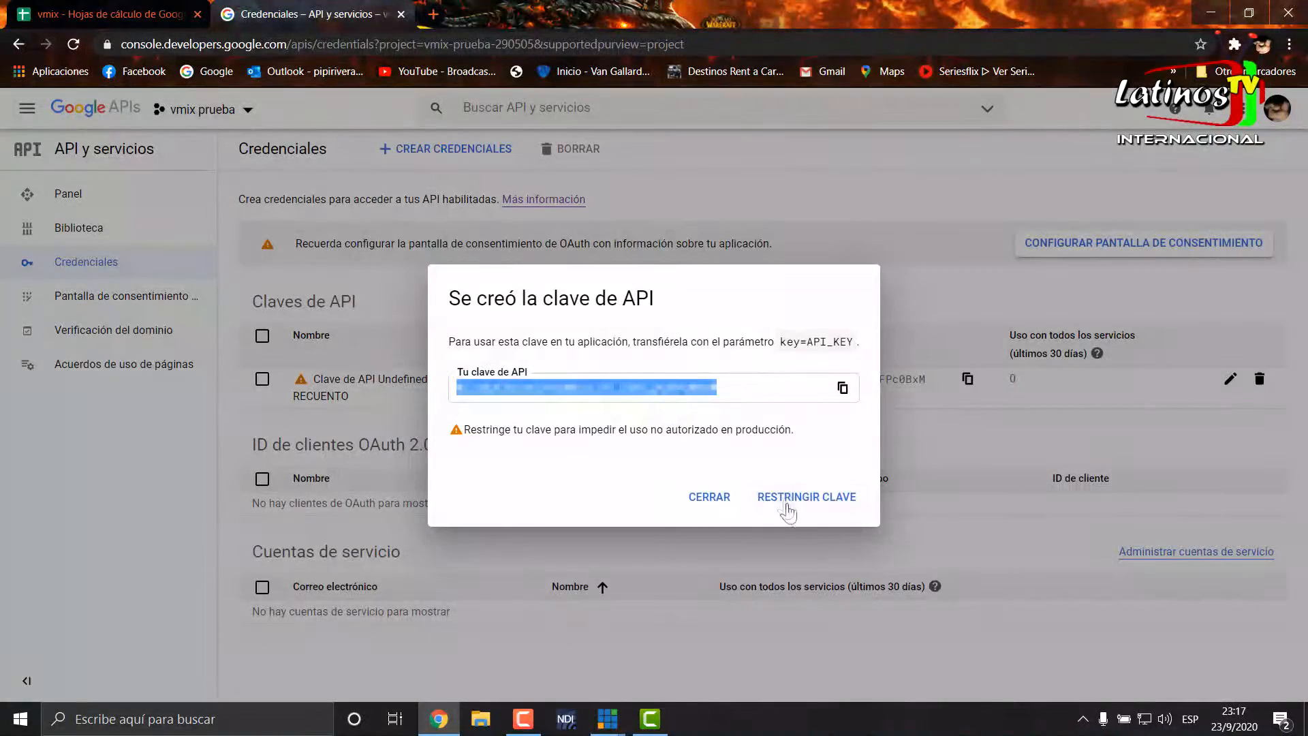
{"action": "left_click", "coordinate": [710, 497]}
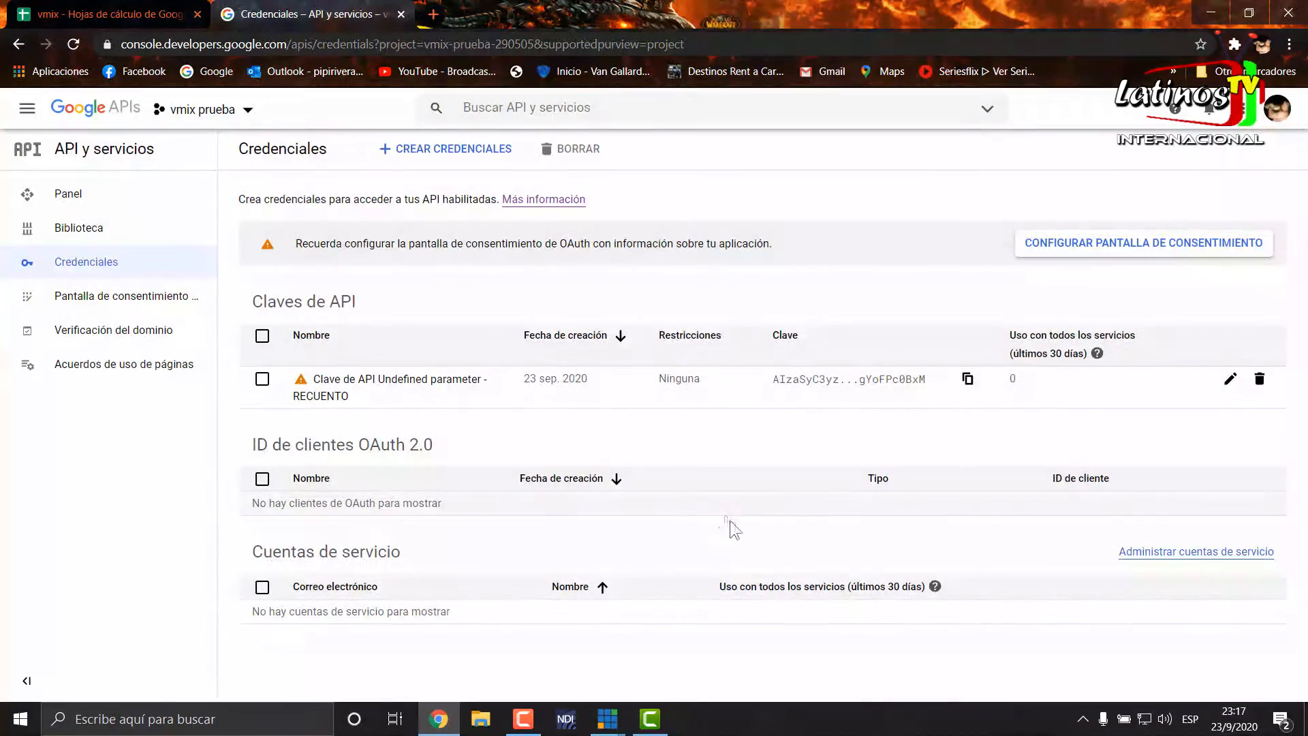
{"action": "left_click", "coordinate": [124, 24]}
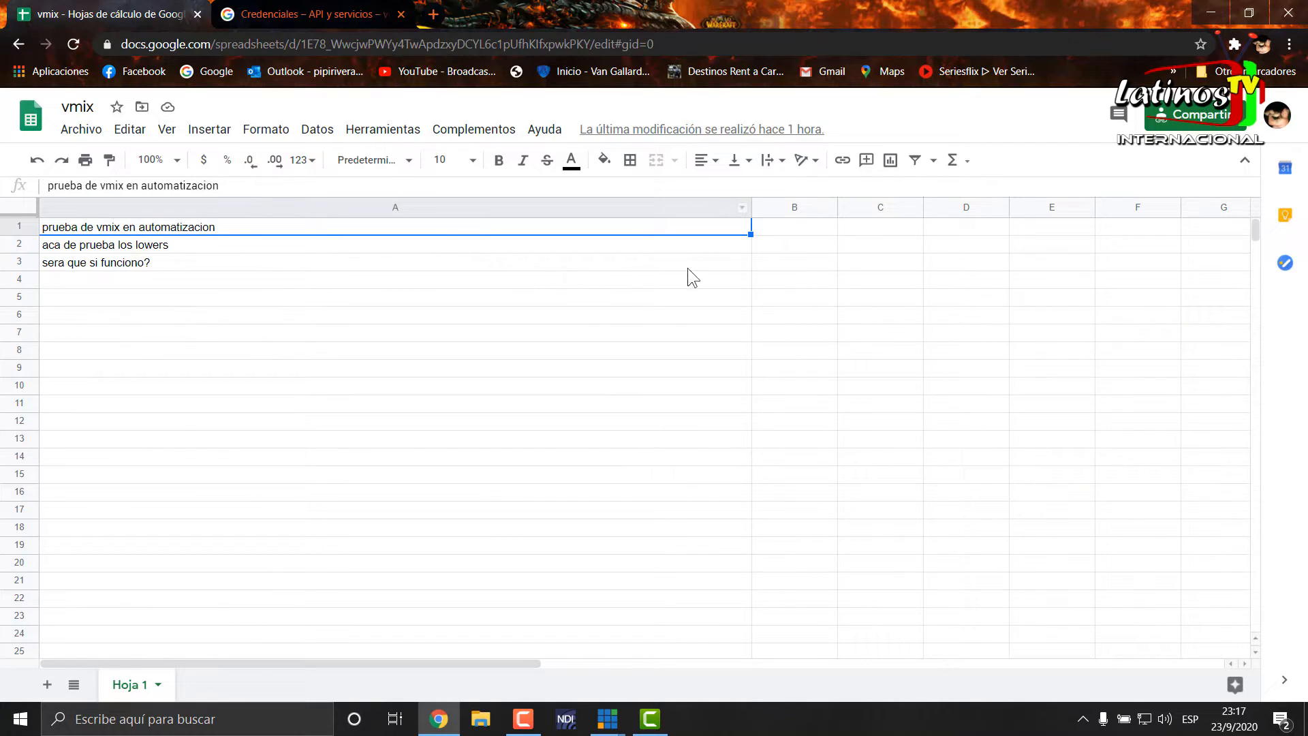
{"action": "left_click", "coordinate": [1200, 114]}
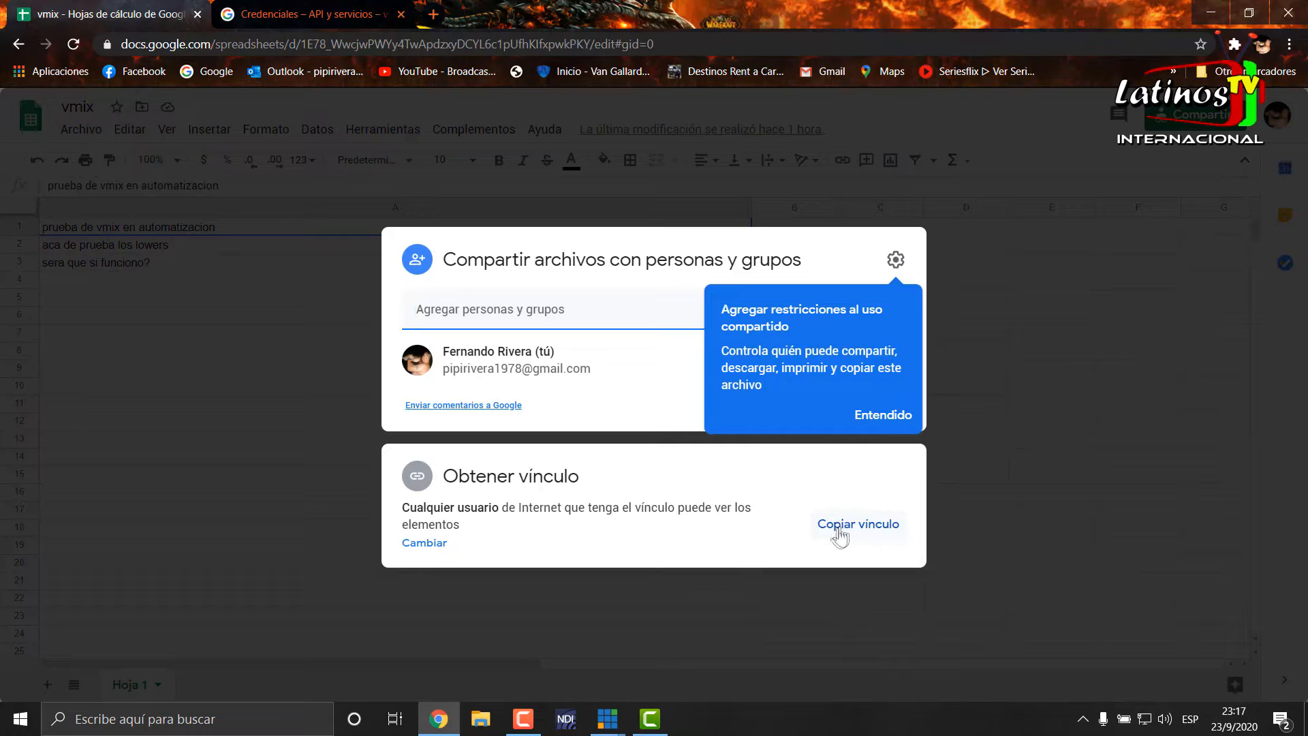
{"action": "left_click", "coordinate": [862, 530]}
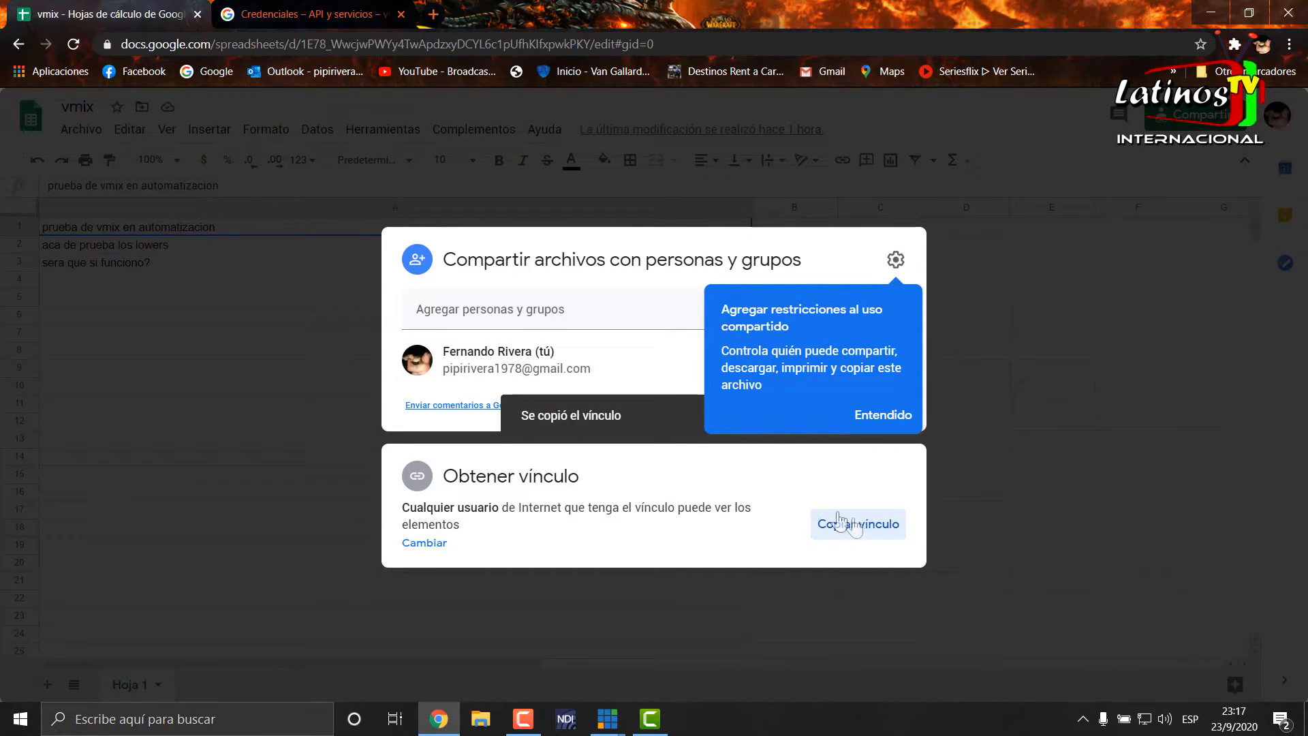
- Switch back to vMix, paste the spreadsheet's sharing link as the Google Sheets data source URL and confirm the source
{"action": "left_click", "coordinate": [610, 721]}
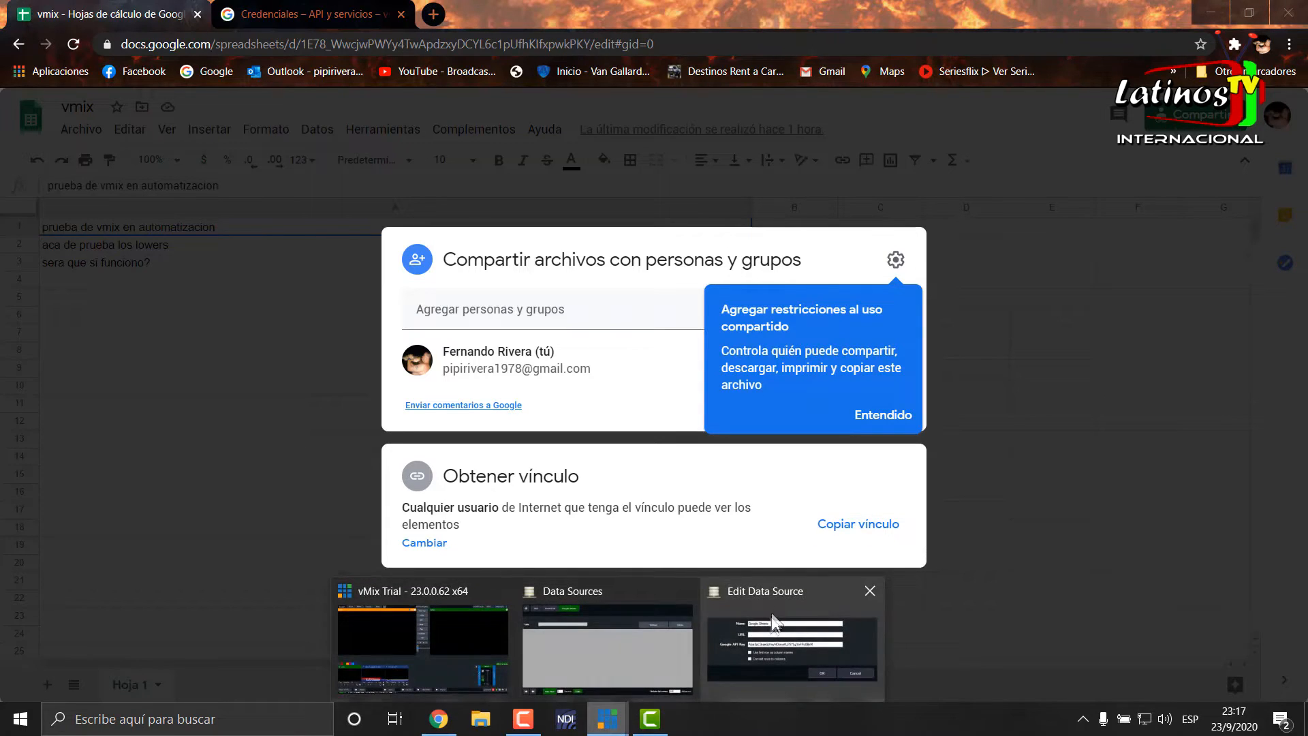
{"action": "left_click", "coordinate": [776, 587]}
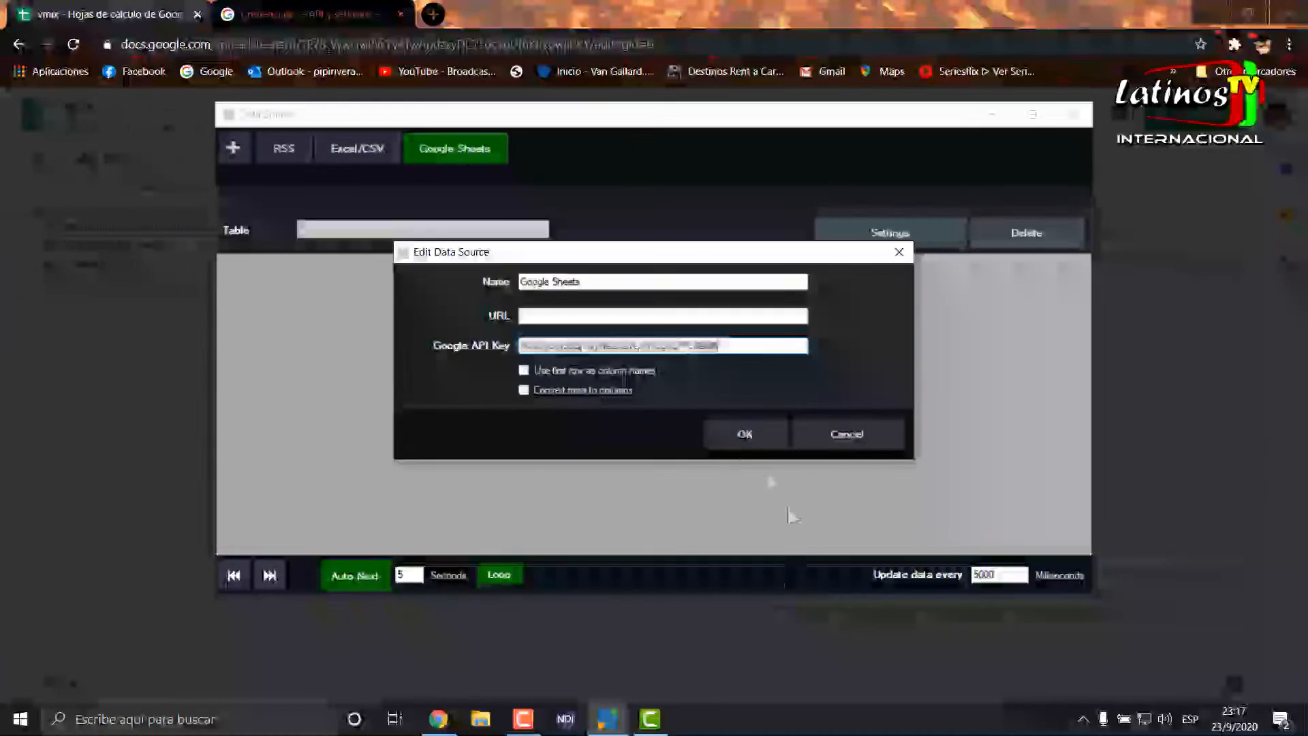
{"action": "right_click", "coordinate": [539, 315]}
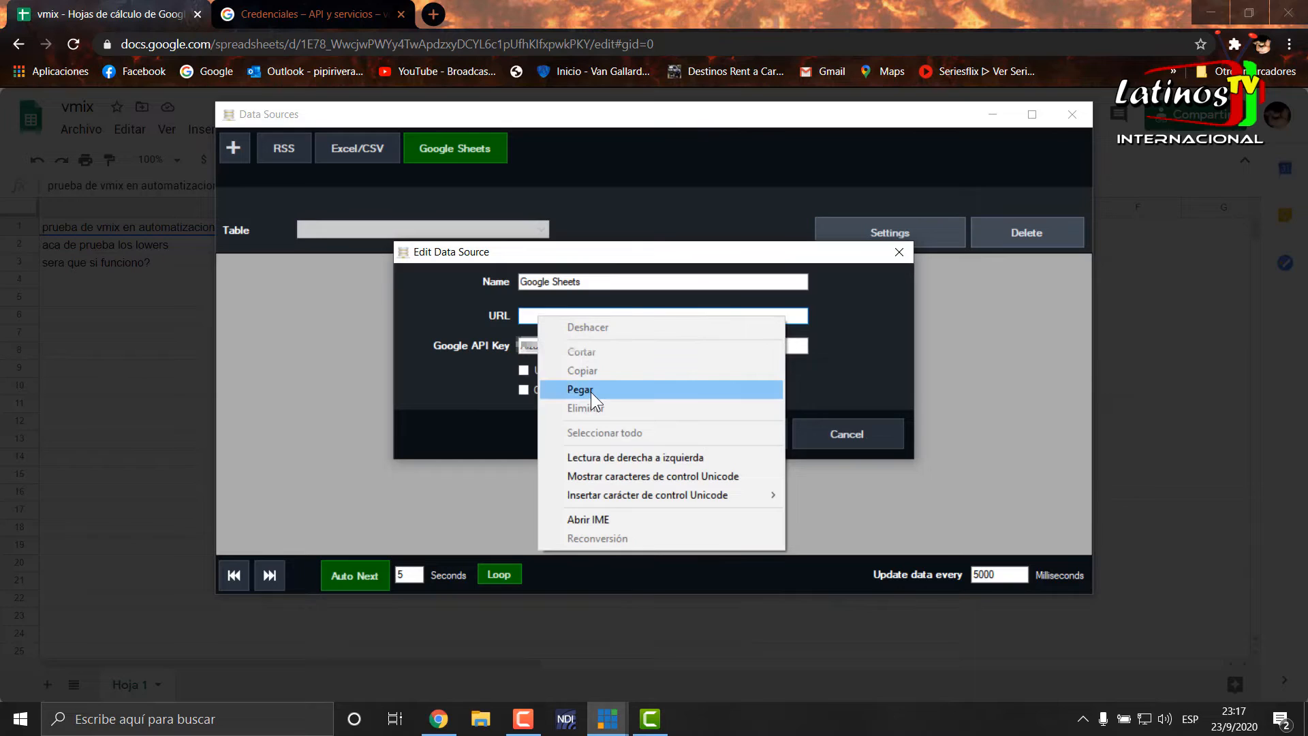
{"action": "left_click", "coordinate": [591, 390]}
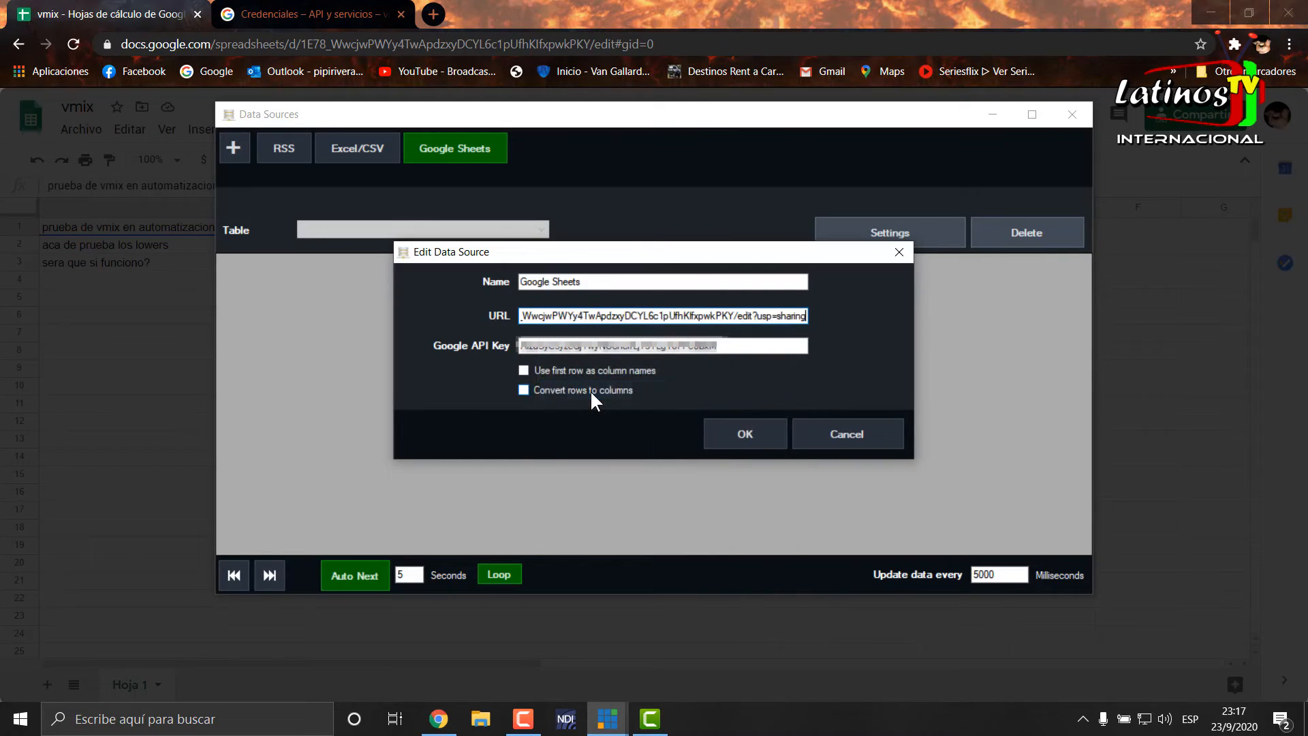
{"action": "left_click", "coordinate": [733, 440]}
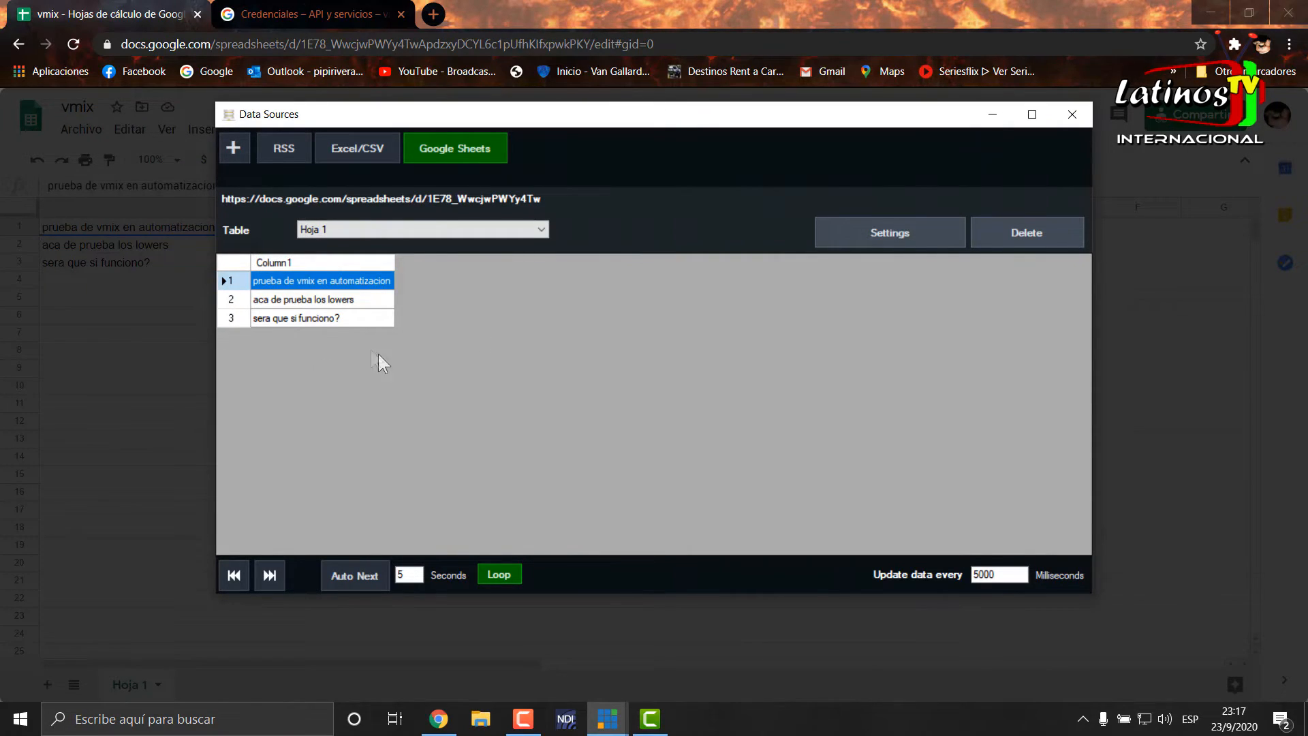
- Close the Data Sources Manager, return to the vMix main window and add the GT title "Title 4- Bright" as input 4
{"action": "left_click", "coordinate": [1071, 116]}
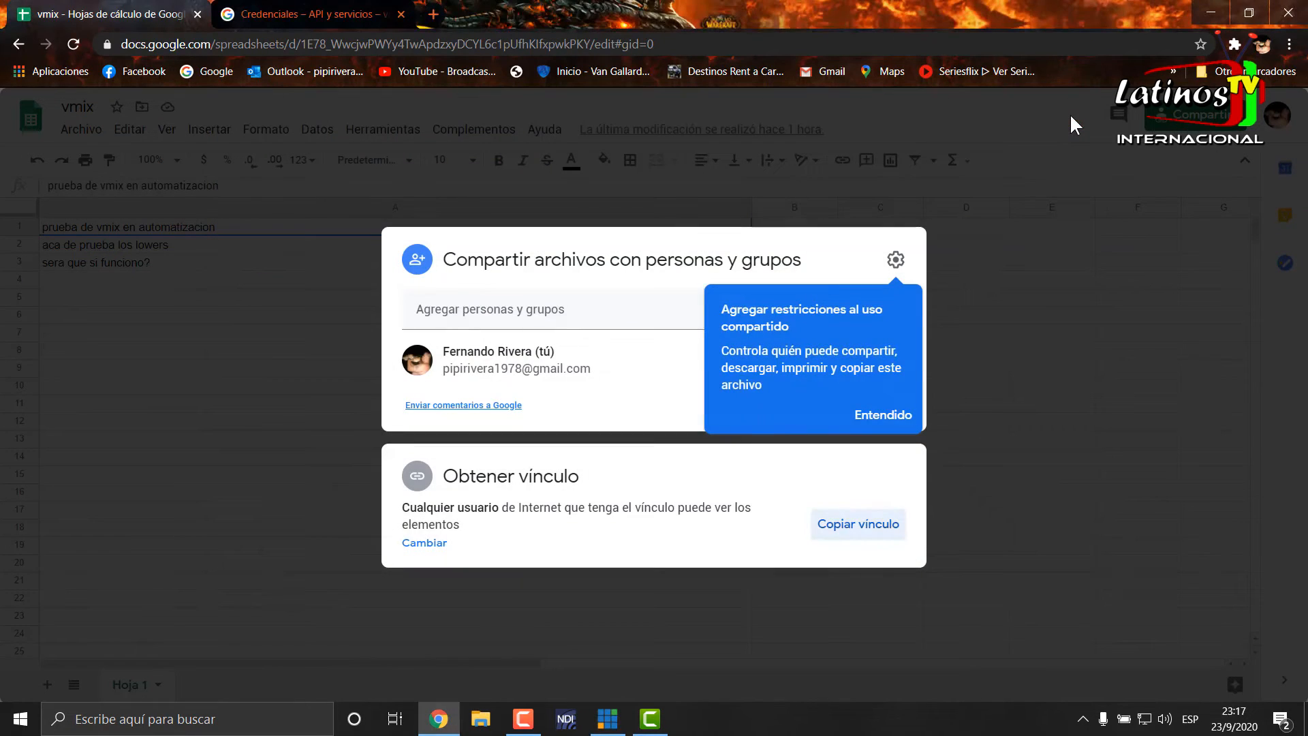
{"action": "left_click", "coordinate": [1208, 15]}
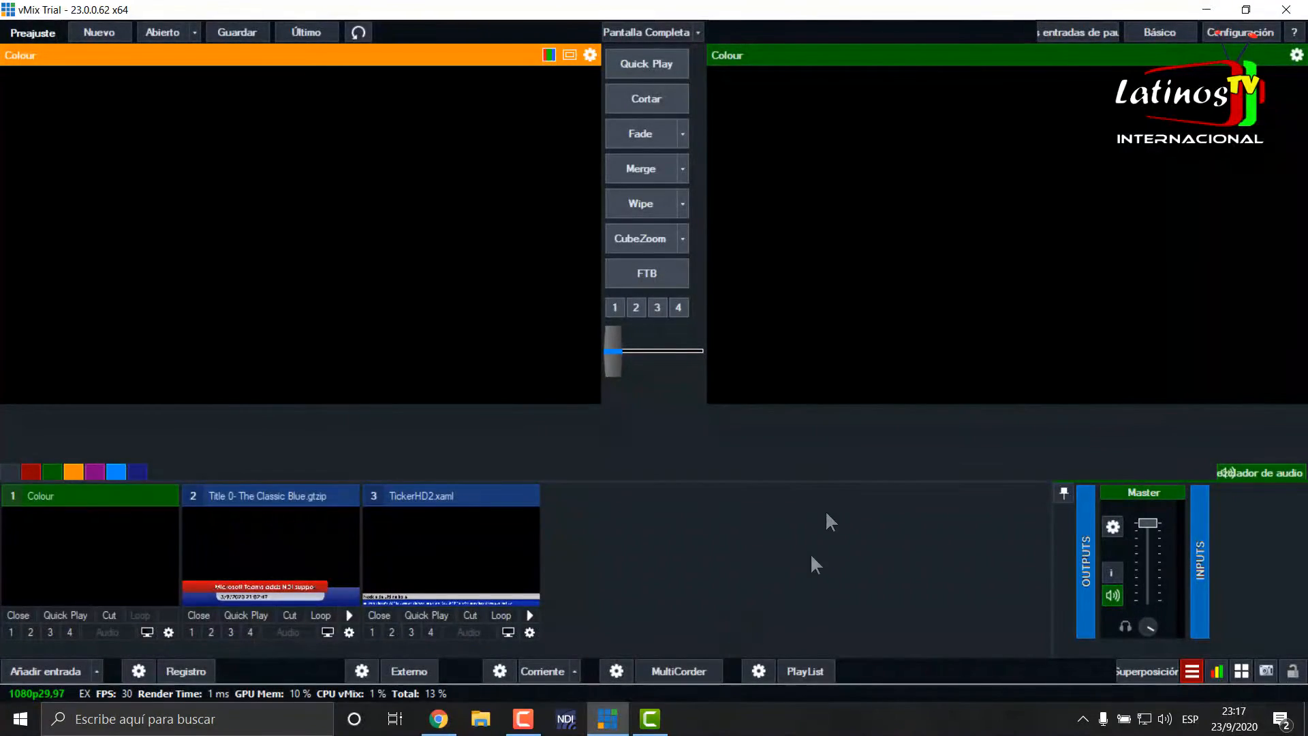
{"action": "left_click", "coordinate": [47, 670]}
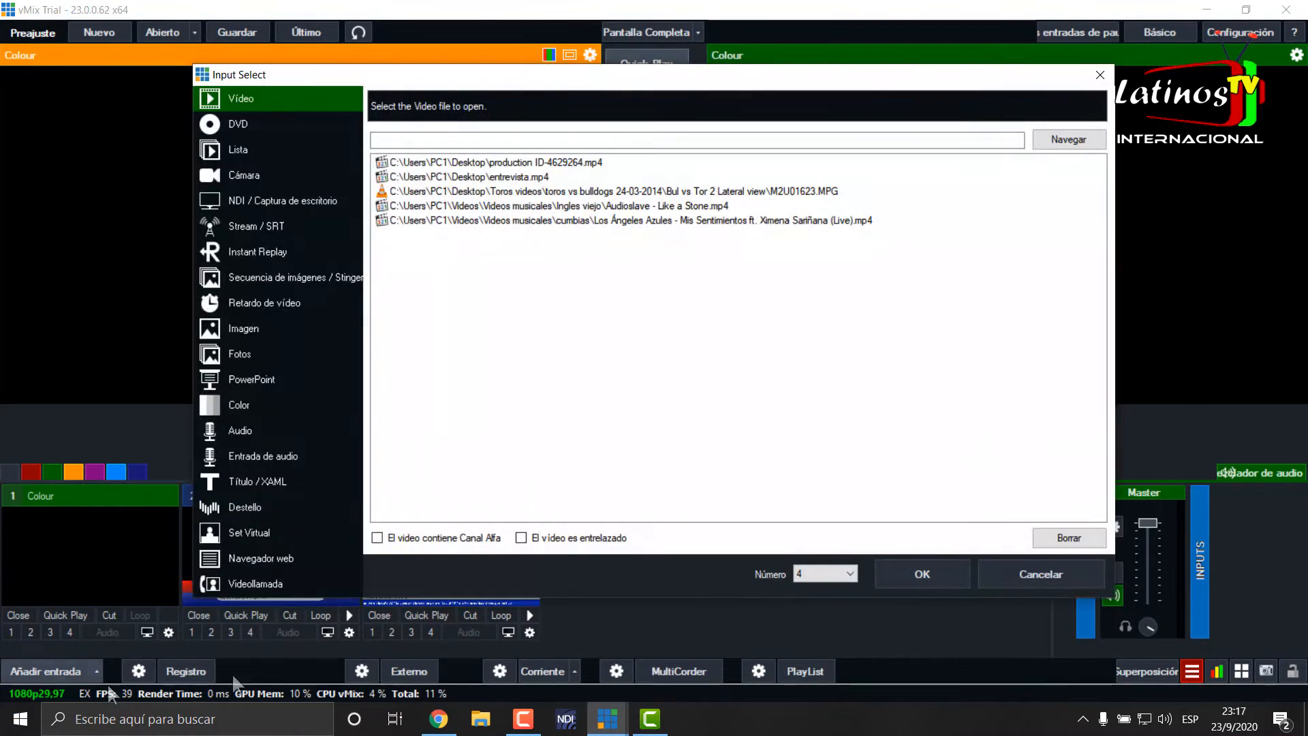
{"action": "left_click", "coordinate": [263, 480]}
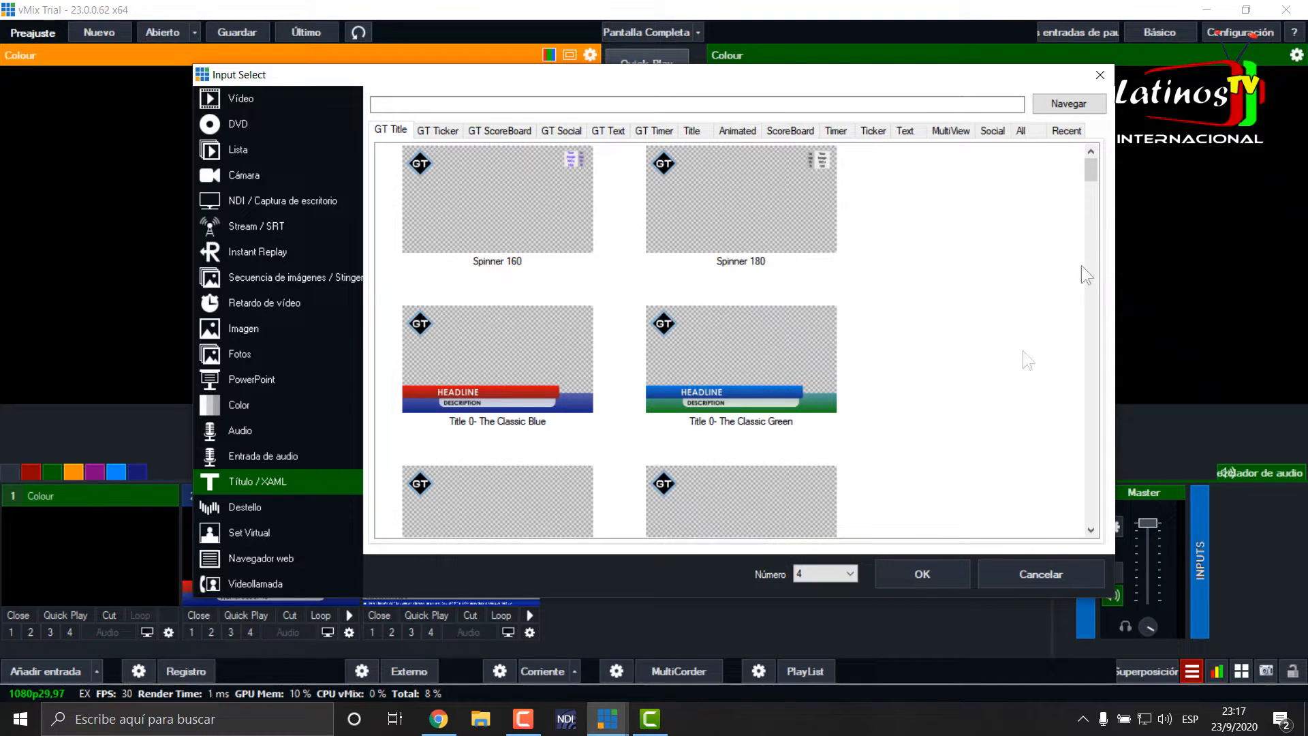
{"action": "scroll", "coordinate": [967, 349], "scroll_direction": "down", "scroll_amount": 5}
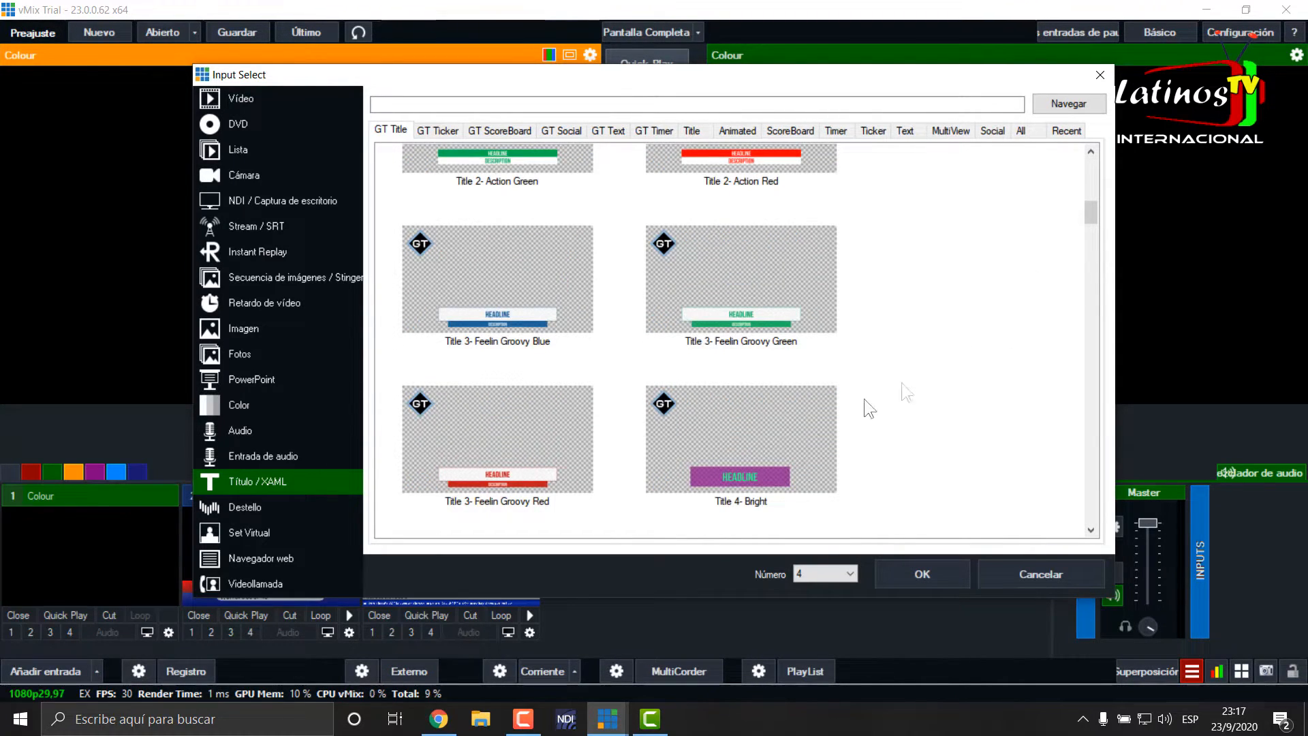
{"action": "left_click", "coordinate": [709, 458]}
{"action": "left_click", "coordinate": [901, 563]}
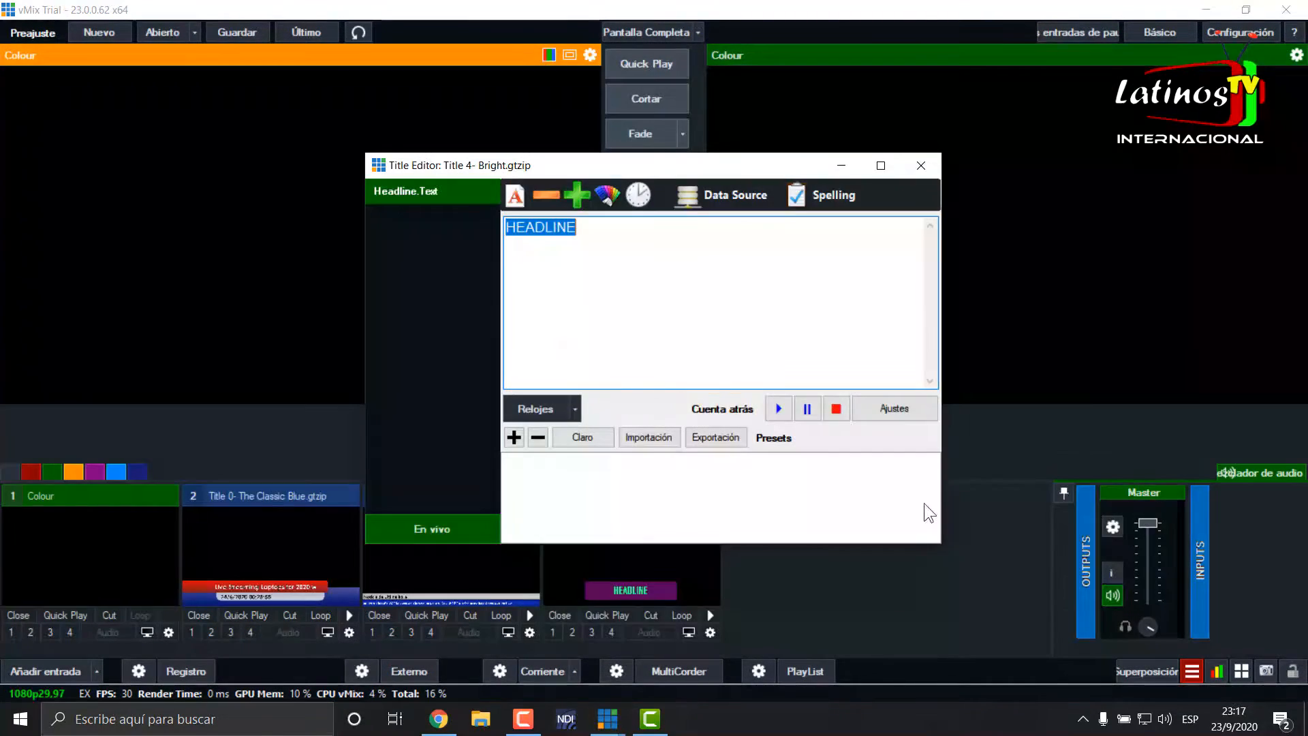
- Link the Title 4- Bright headline to the Google Sheets data source, table Hoja 1, and close the title editor
{"action": "left_click", "coordinate": [746, 196]}
{"action": "left_click", "coordinate": [705, 230]}
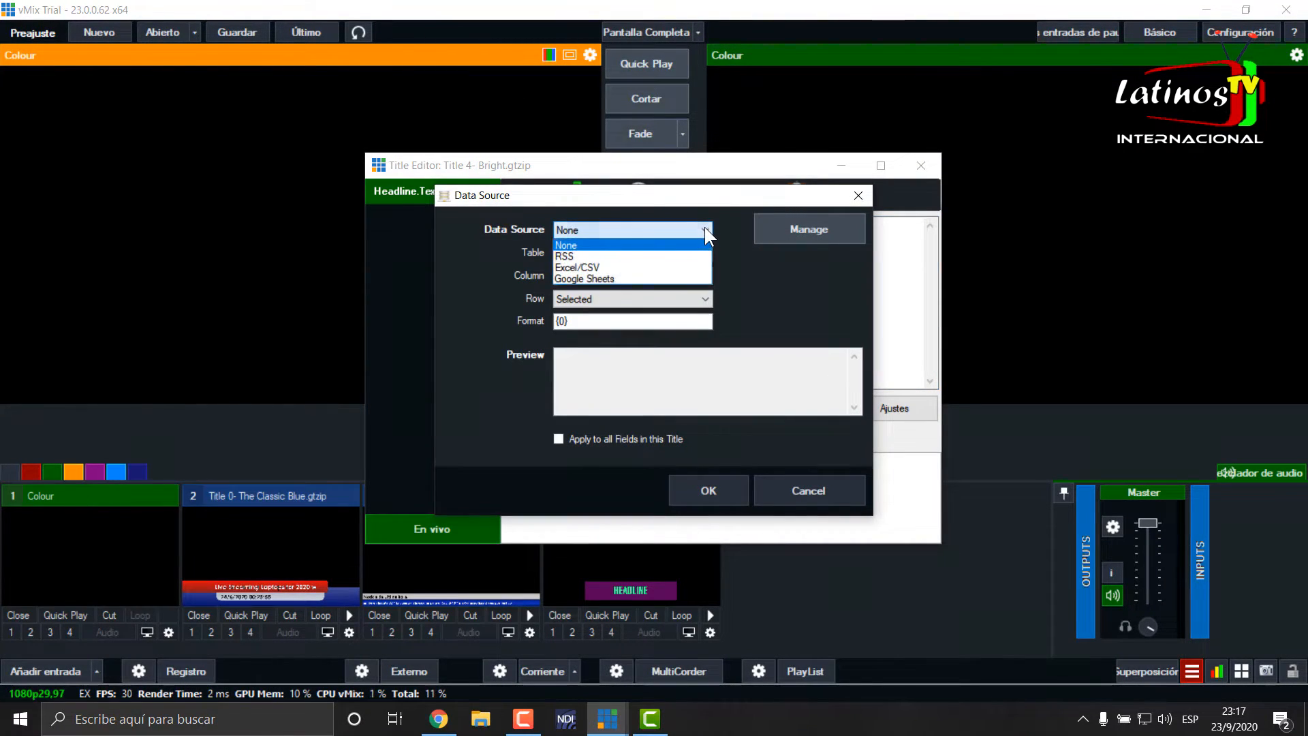
{"action": "left_click", "coordinate": [602, 280]}
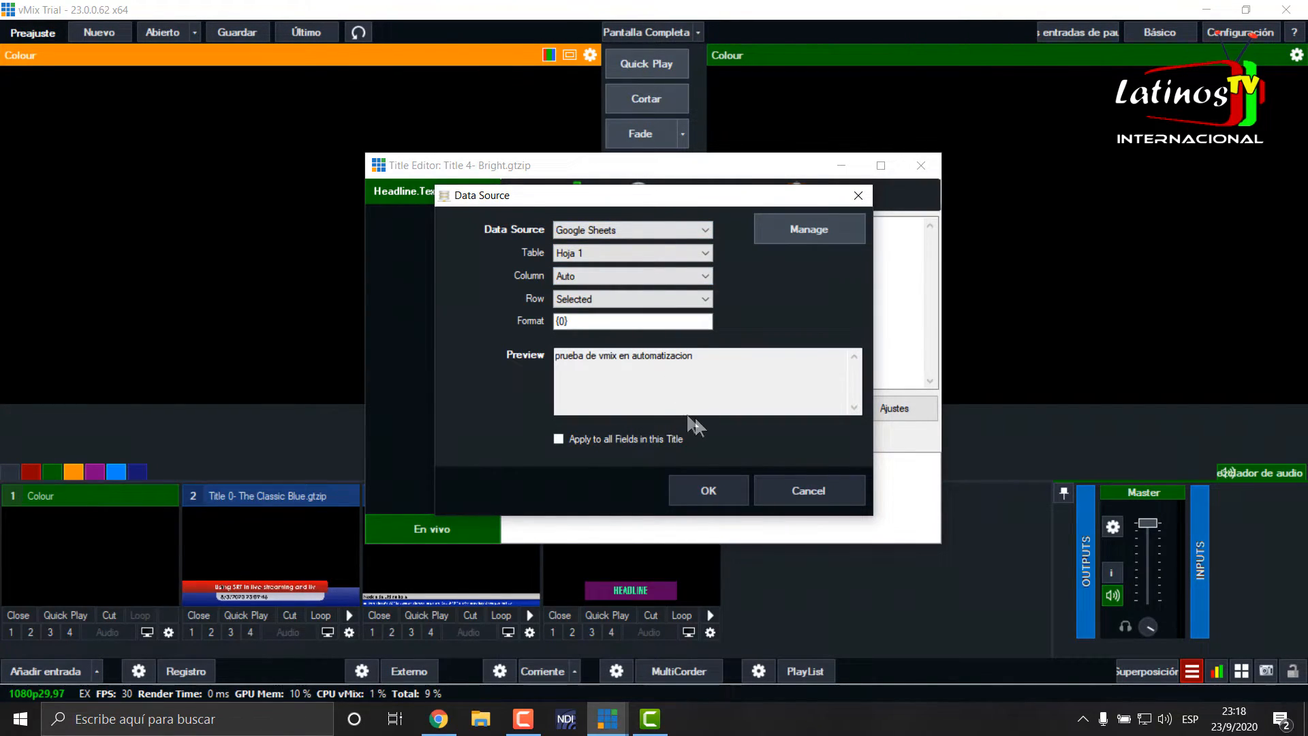
{"action": "left_click", "coordinate": [708, 490]}
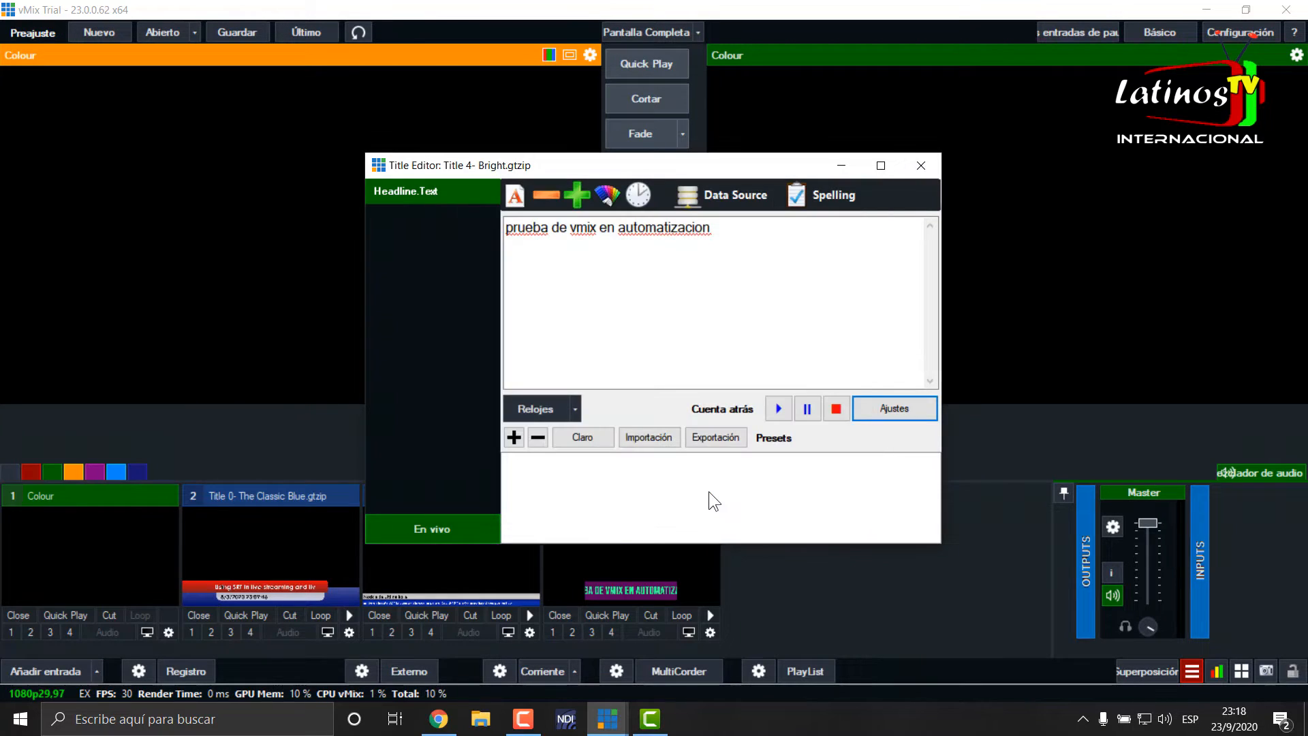
{"action": "left_click", "coordinate": [921, 165]}
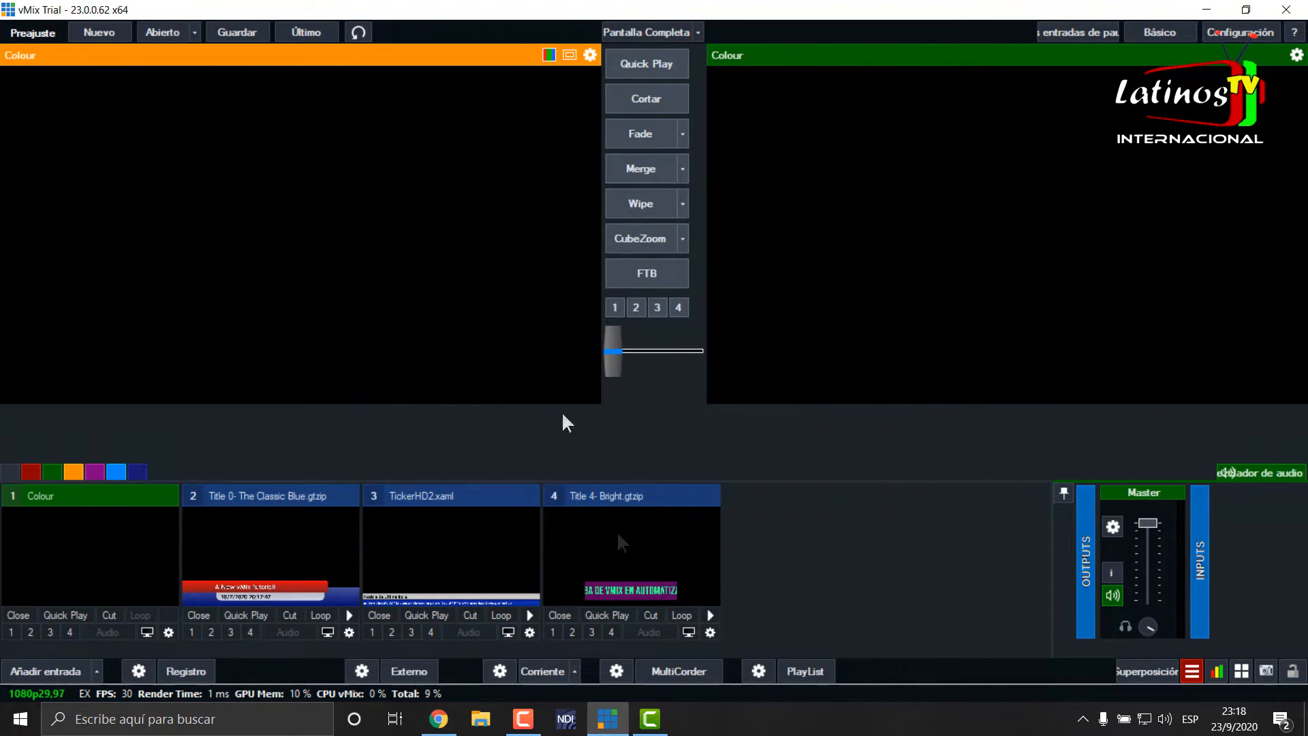
- Turn on Auto Next for the Google Sheets data source and put the Title 4- Bright title on overlay channel 1
{"action": "left_click", "coordinate": [1193, 672]}
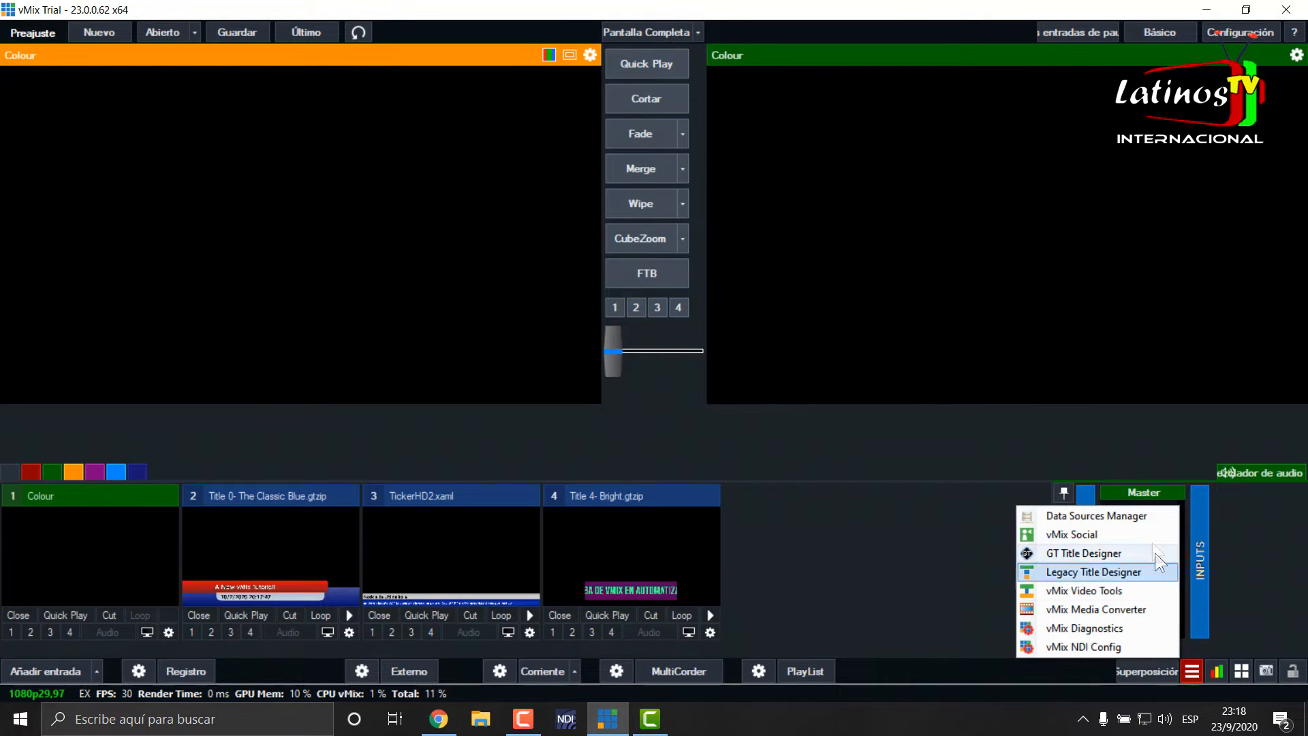
{"action": "left_click", "coordinate": [1133, 515]}
{"action": "left_click", "coordinate": [450, 147]}
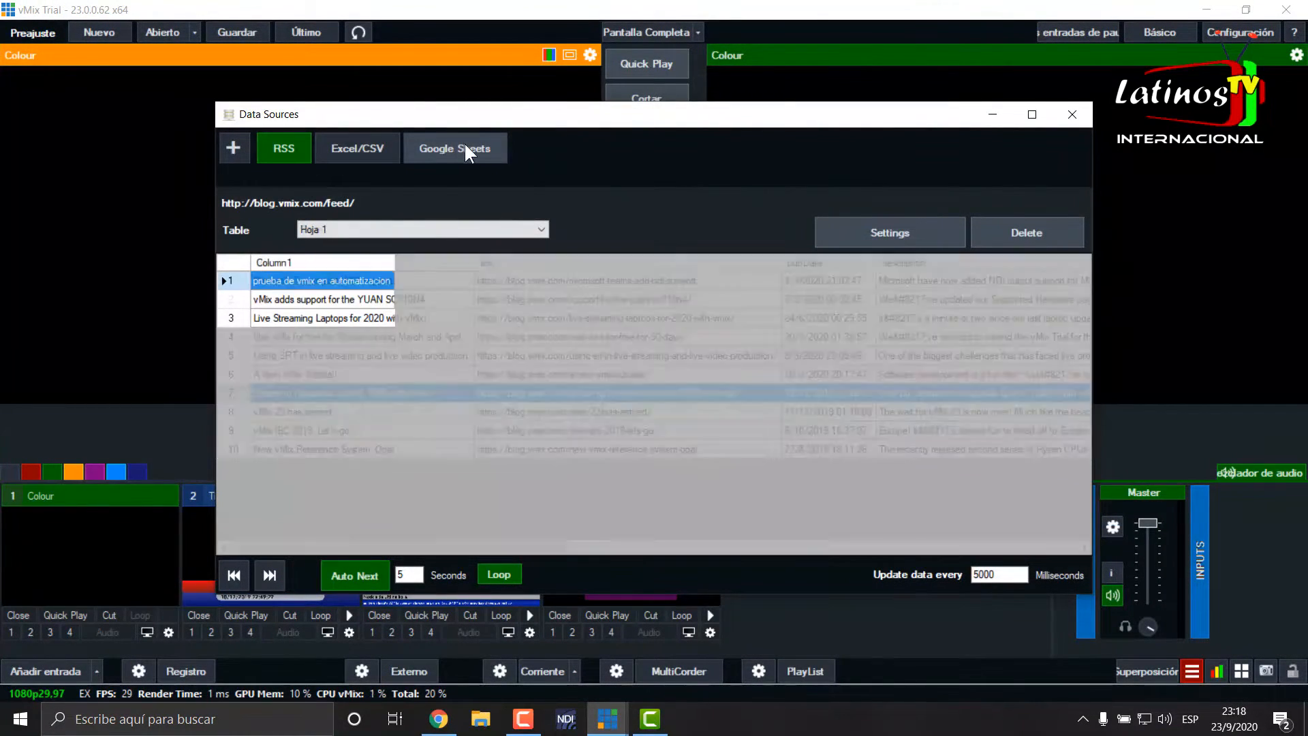
{"action": "left_click", "coordinate": [365, 578]}
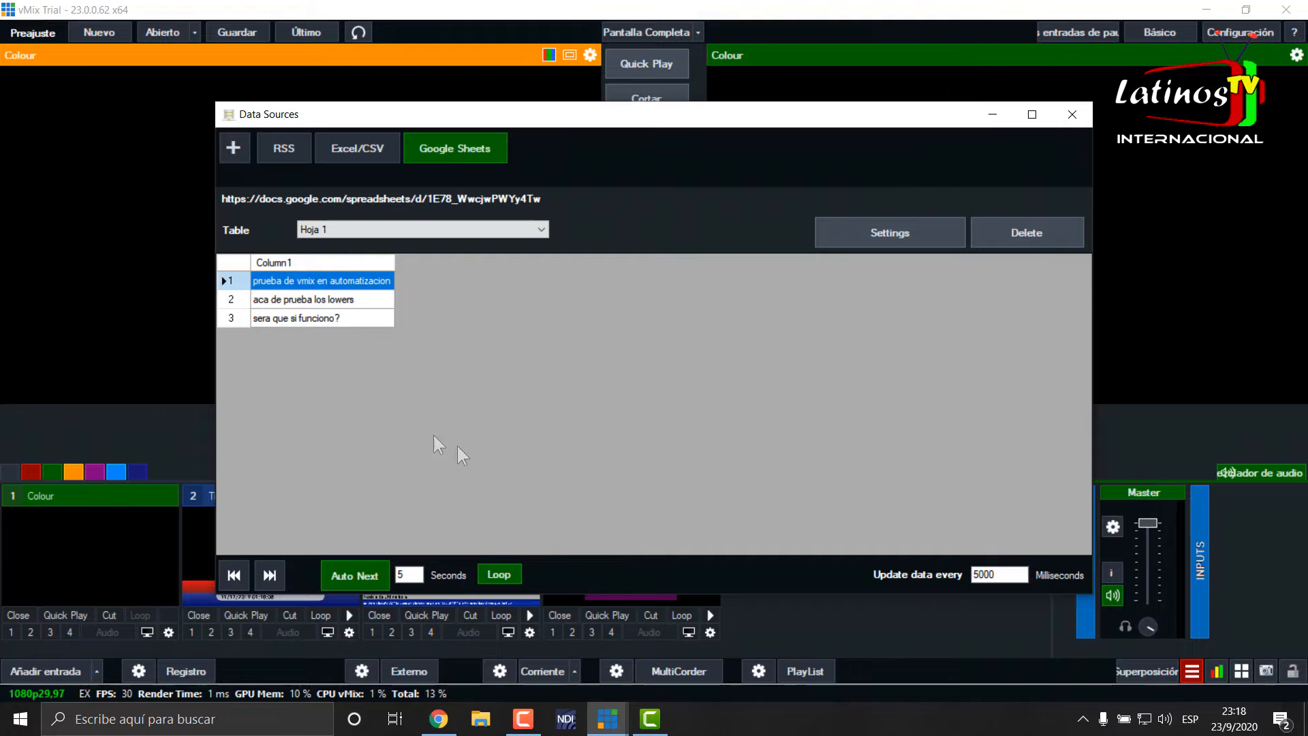
{"action": "left_click", "coordinate": [1074, 116]}
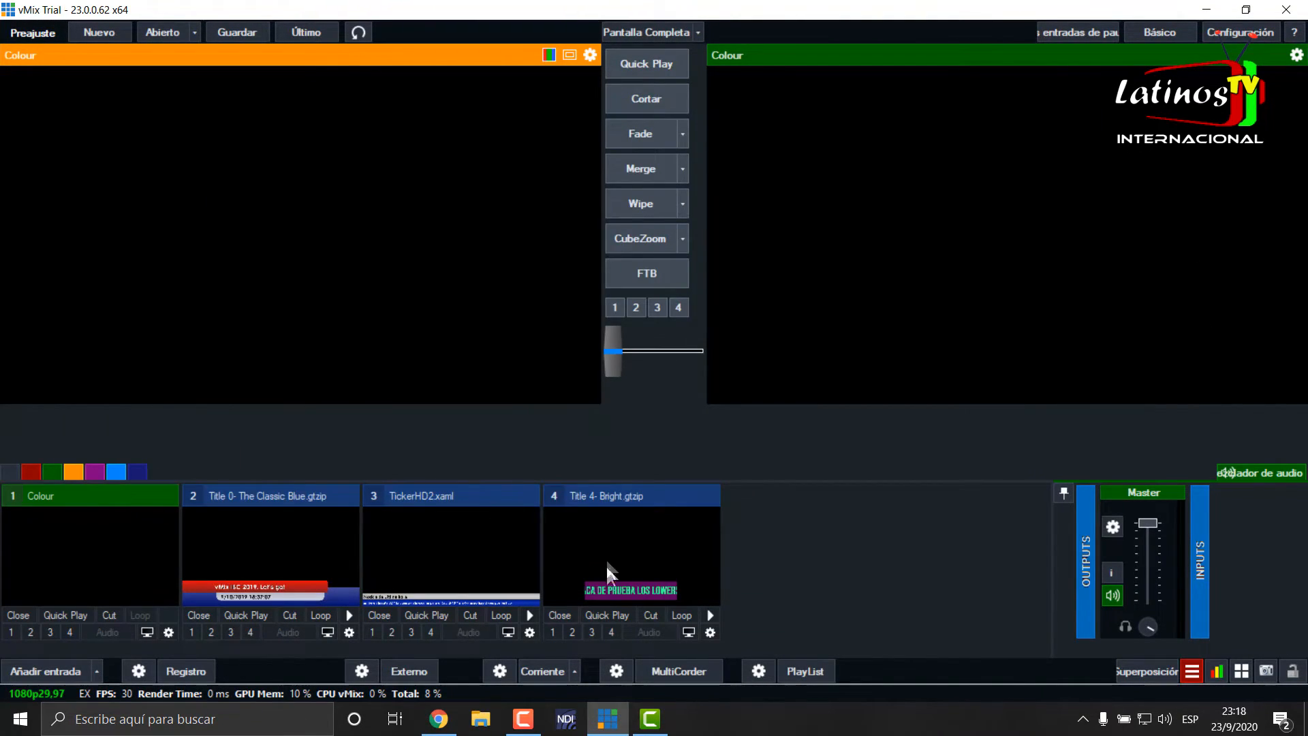
{"action": "left_click", "coordinate": [552, 631]}
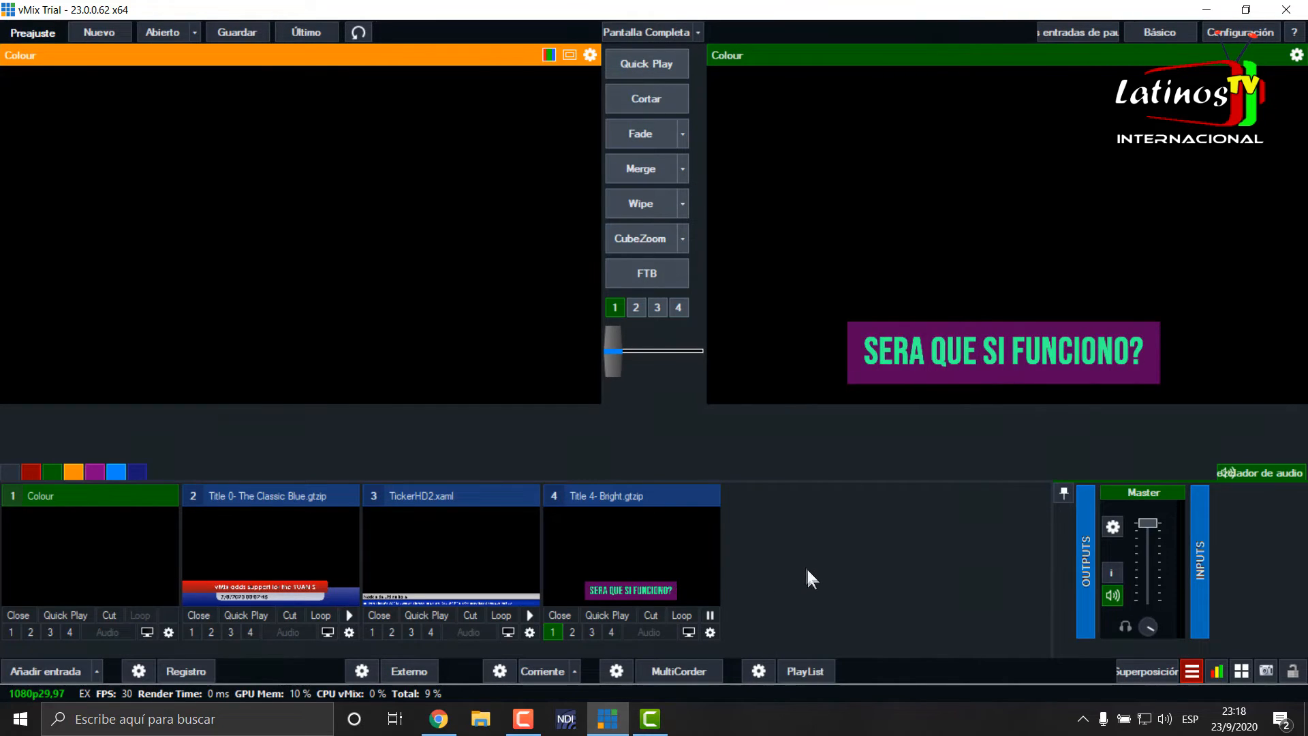
- Check the linked headline text of Title 4- Bright in its title editor and close the editor
{"action": "right_click", "coordinate": [652, 546]}
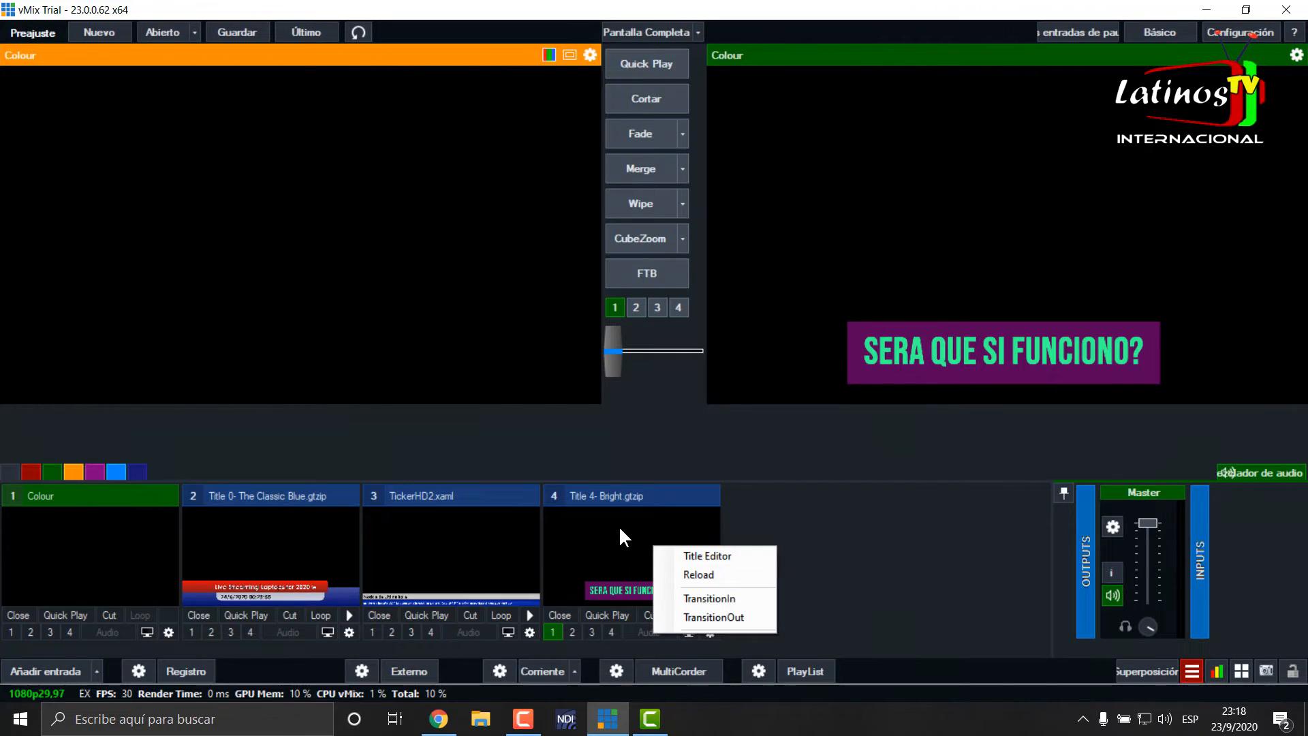
{"action": "left_click", "coordinate": [712, 554]}
{"action": "left_click_drag", "start_coordinate": [739, 167], "coordinate": [541, 140]}
{"action": "type", "text": "aca de prueba los lowers"}
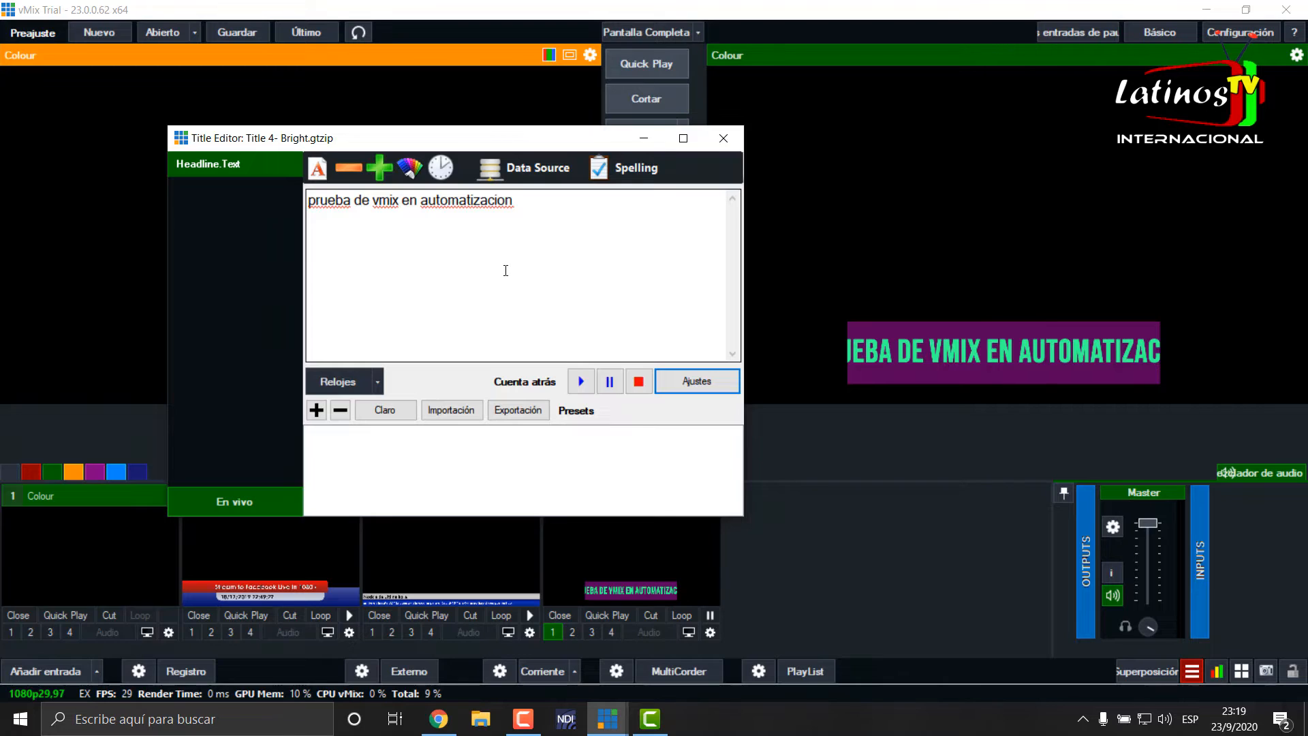
{"action": "left_click", "coordinate": [723, 138]}
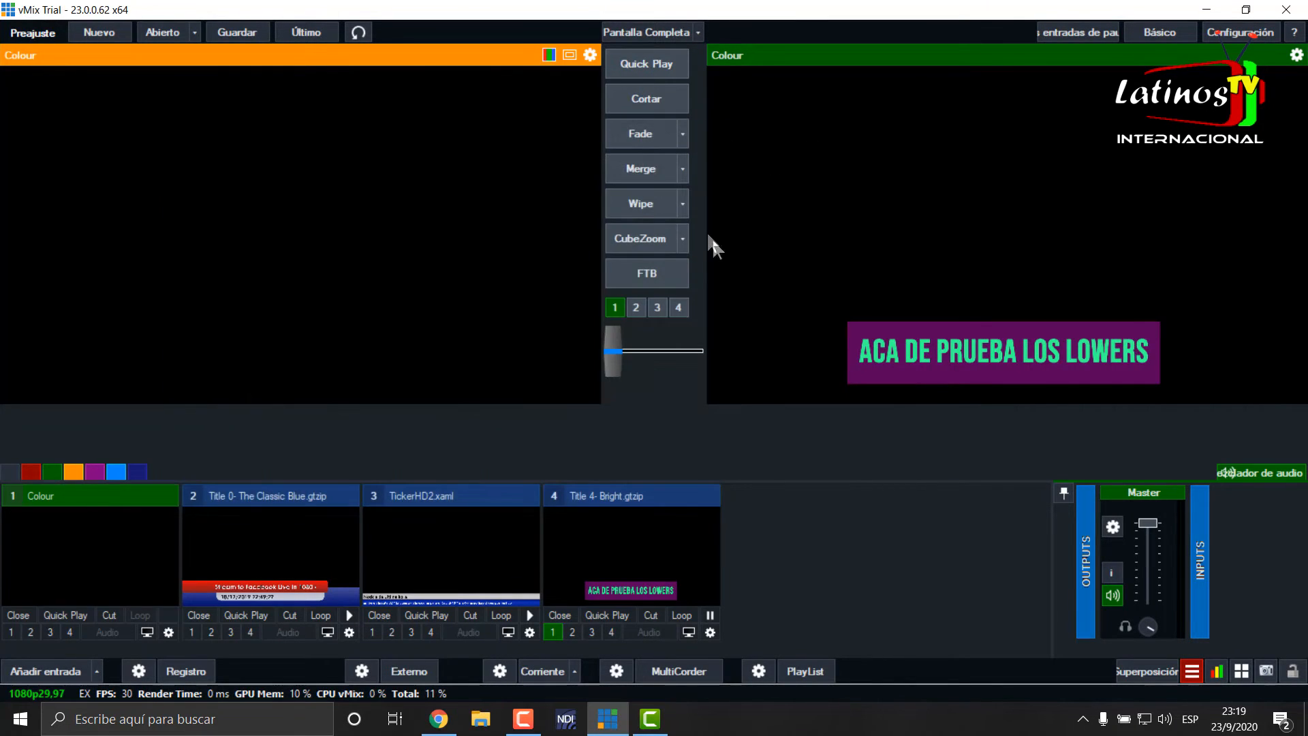
- Review the RSS, Excel/CSV and Google Sheets sources in the Data Sources Manager
{"action": "left_click", "coordinate": [1193, 672]}
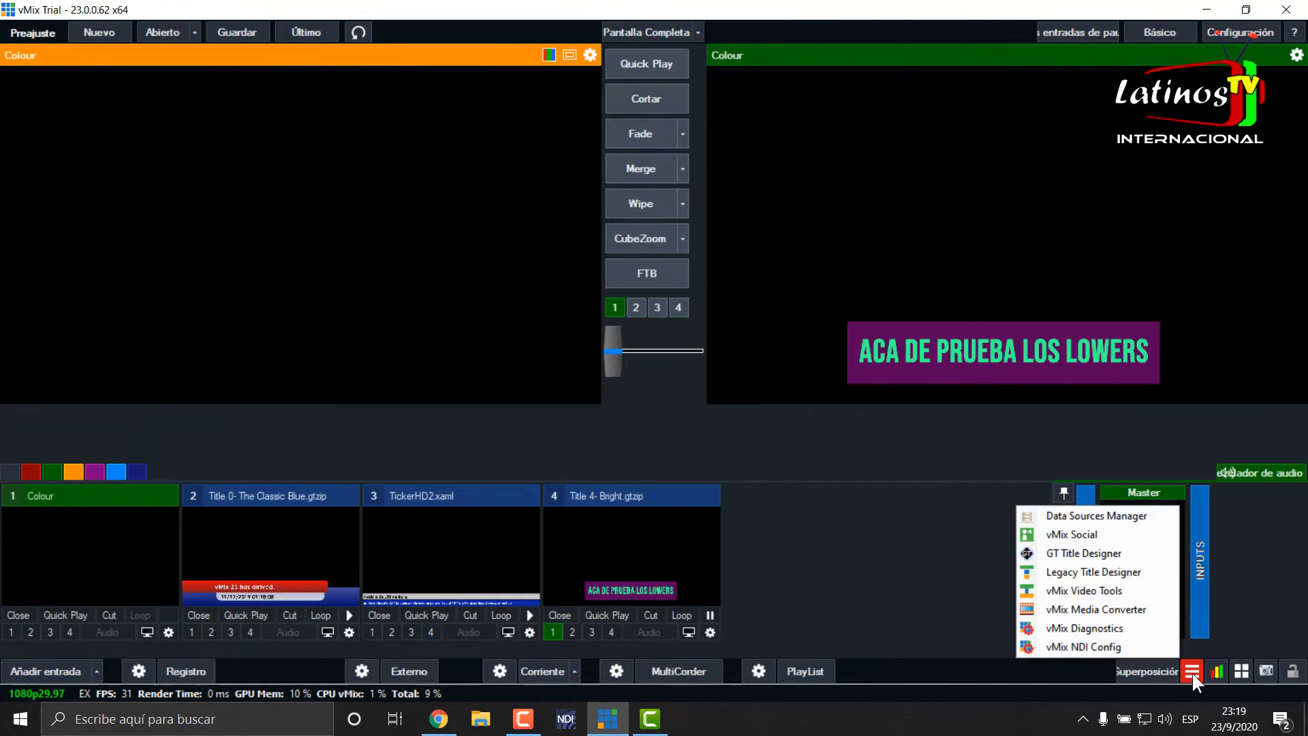
{"action": "left_click", "coordinate": [1106, 516]}
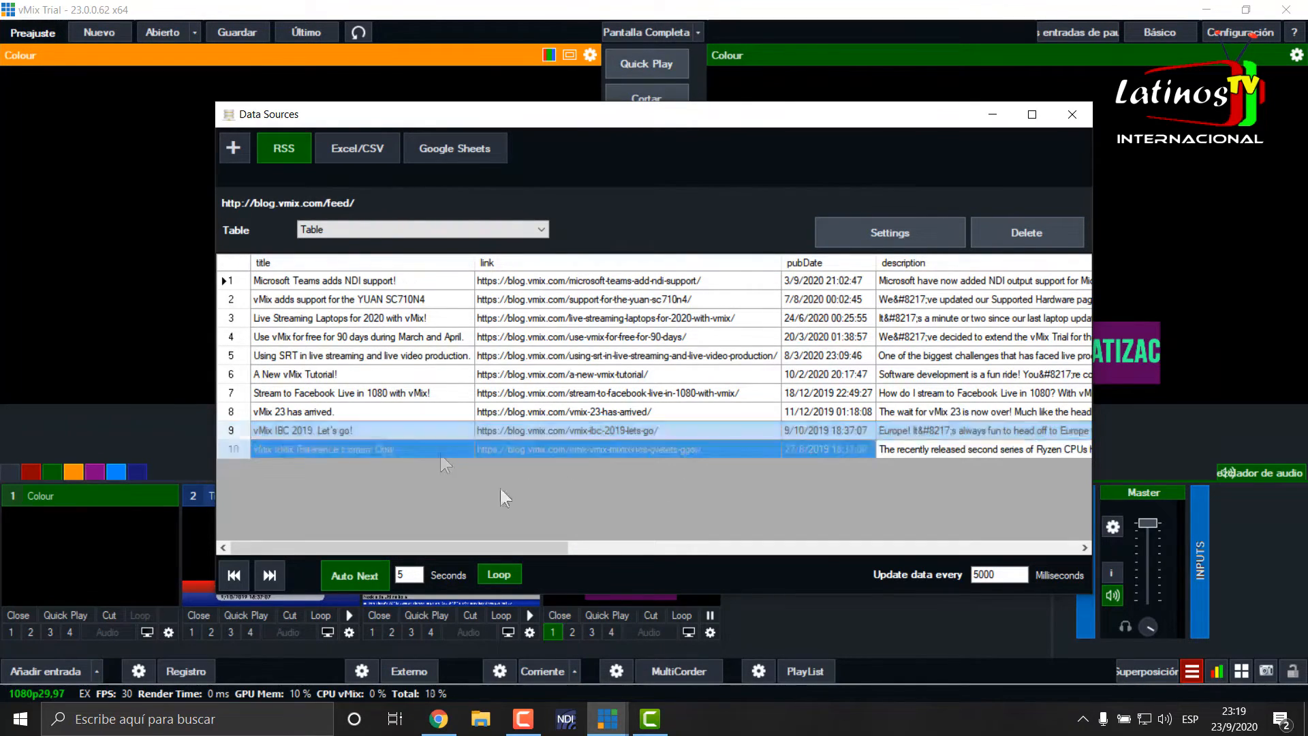
{"action": "left_click", "coordinate": [355, 147]}
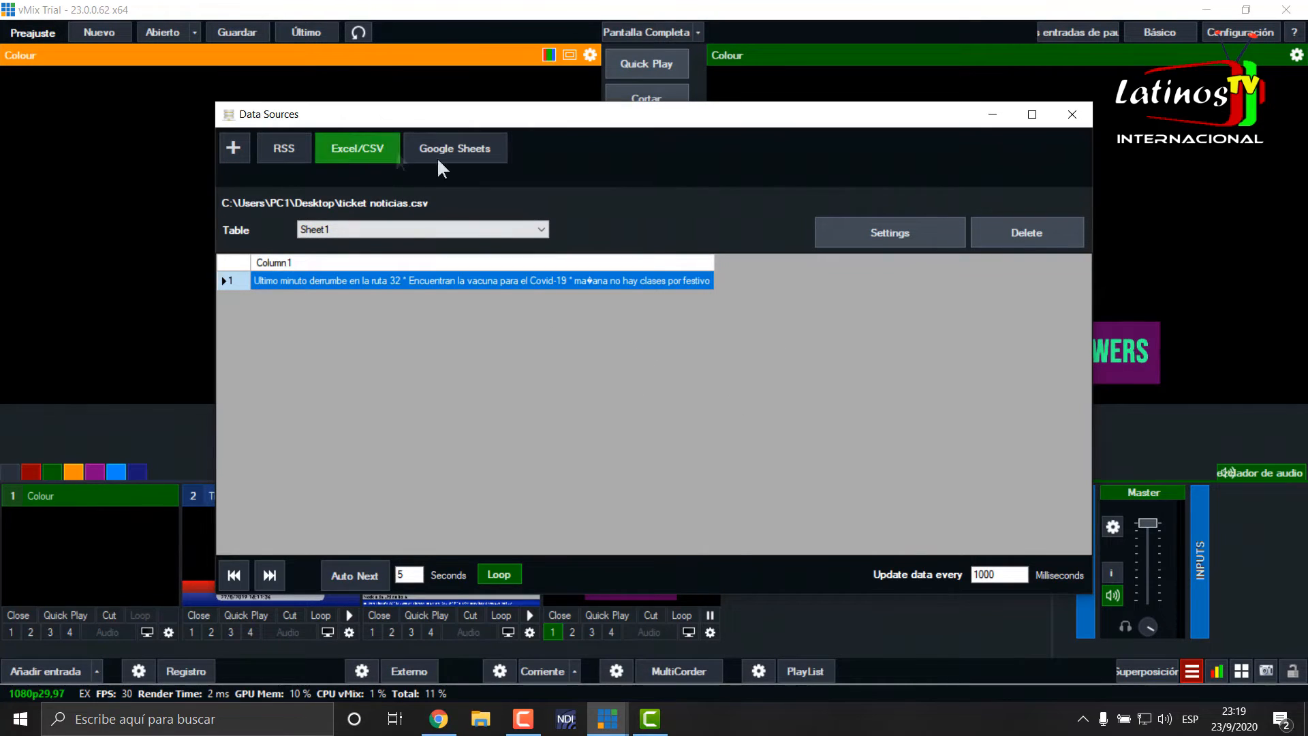
{"action": "left_click", "coordinate": [460, 145]}
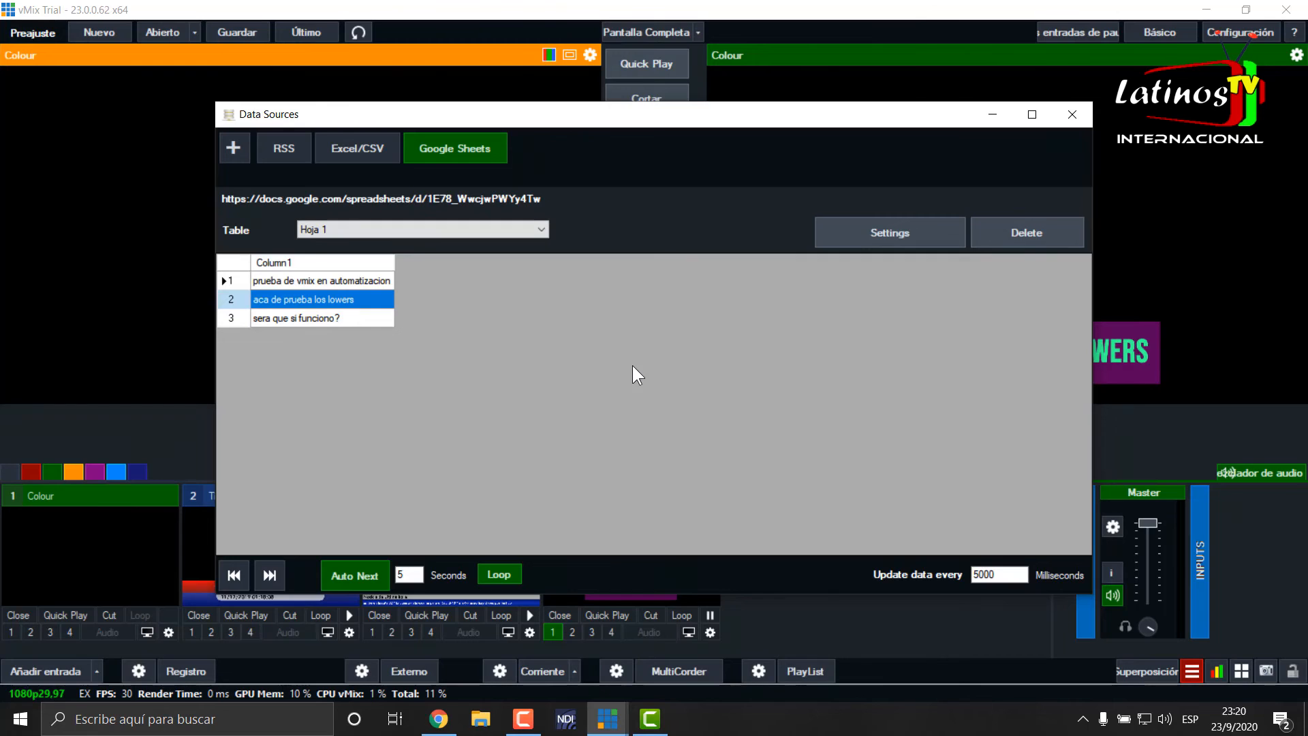
- Switch to Chrome and view the Google APIs credentials page of the "vmix prueba" project
{"action": "left_click", "coordinate": [439, 719]}
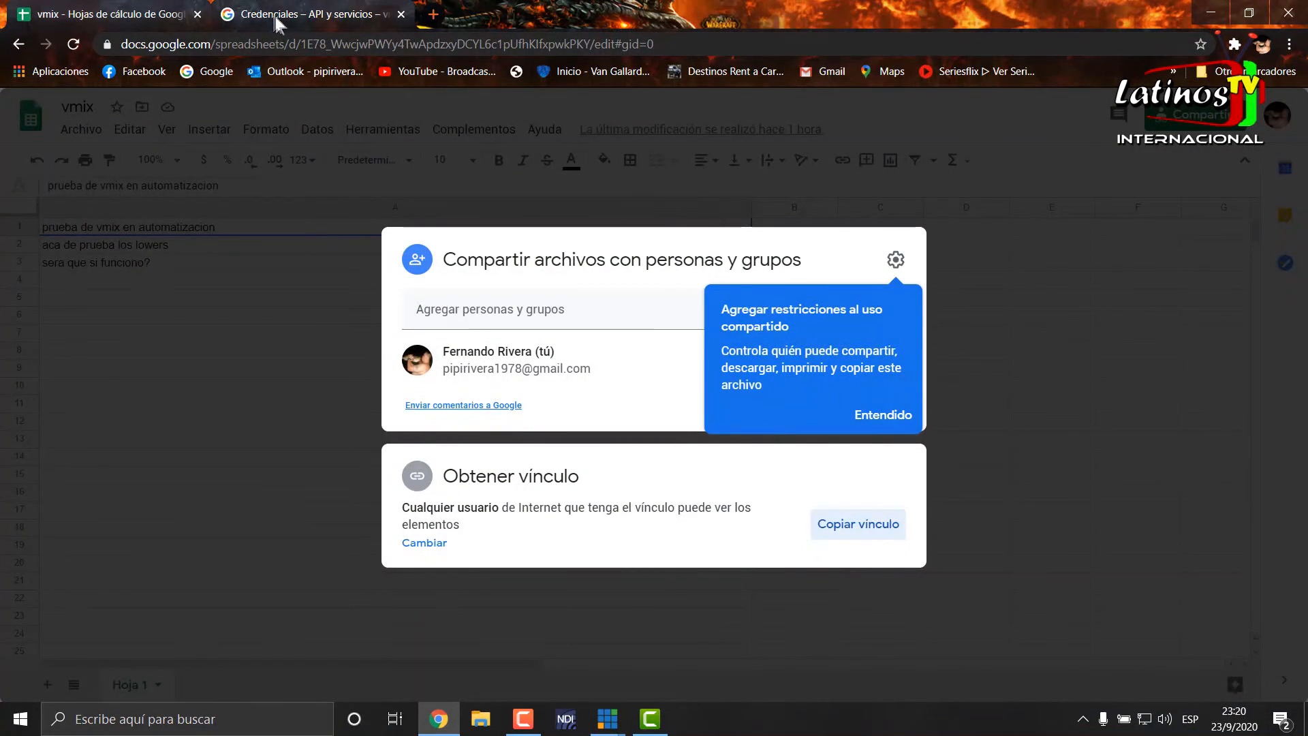
{"action": "left_click", "coordinate": [273, 13]}
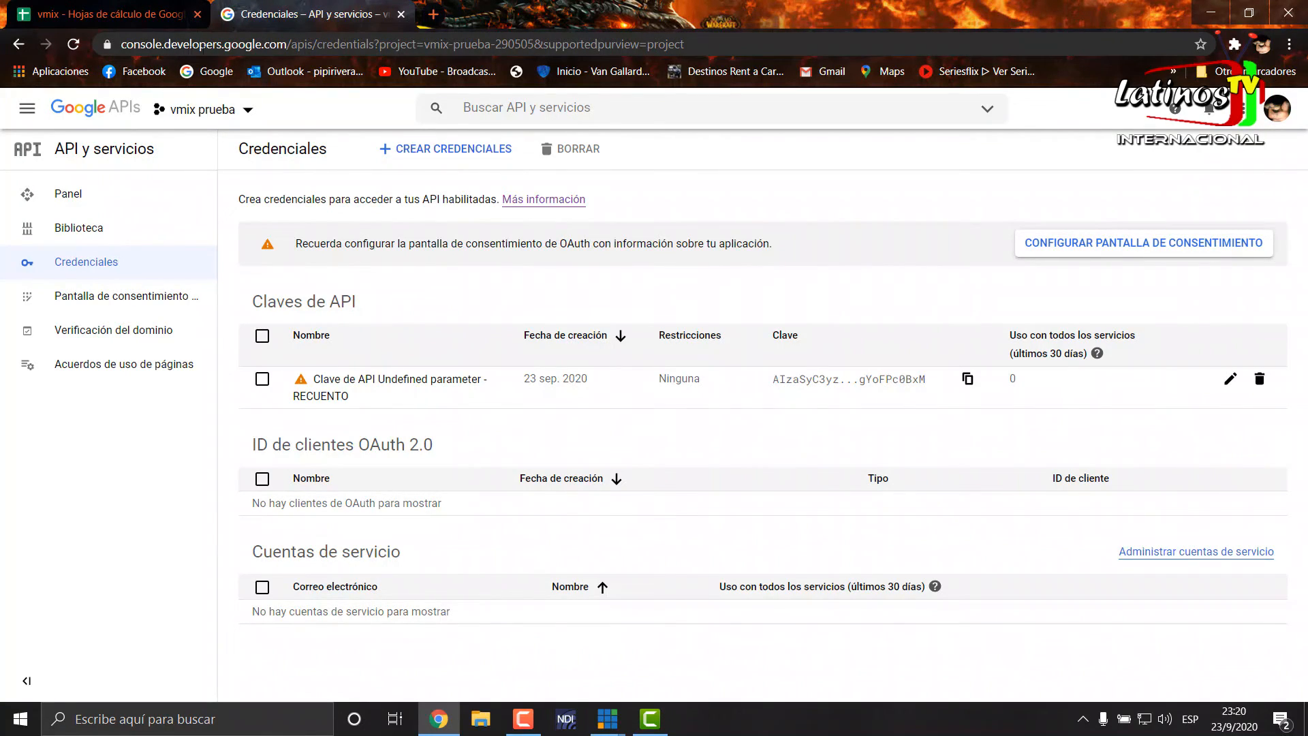